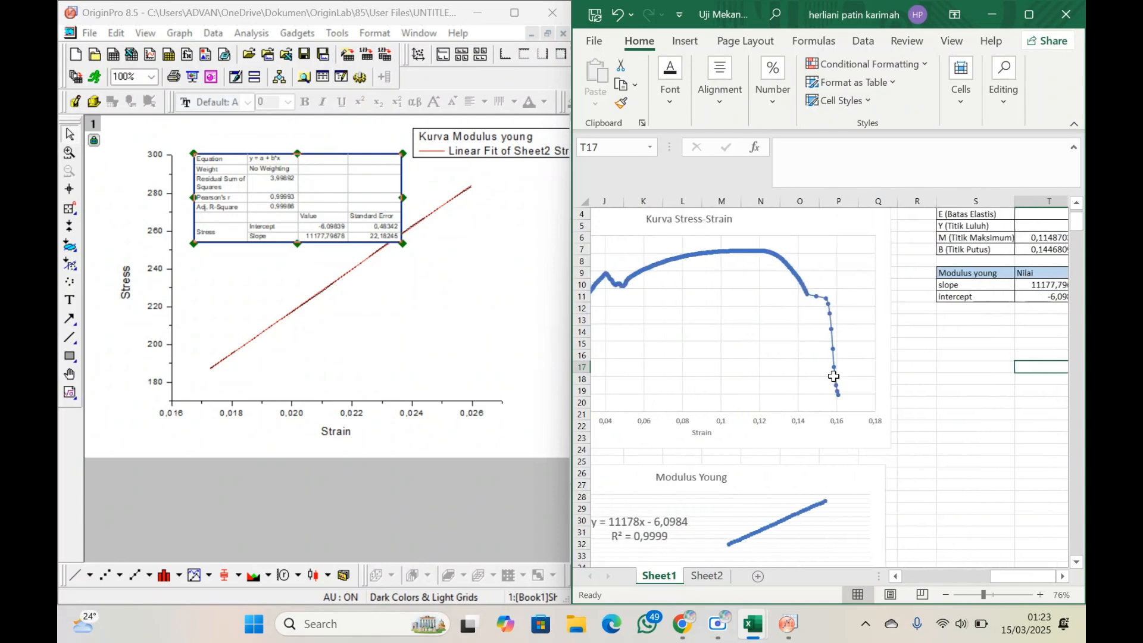
Examine the Modulus Young chart and the slope and intercept values in the Modulus young table on Sheet1.
{"action": "scroll", "coordinate": [722, 409], "scroll_direction": "down", "scroll_amount": 2}
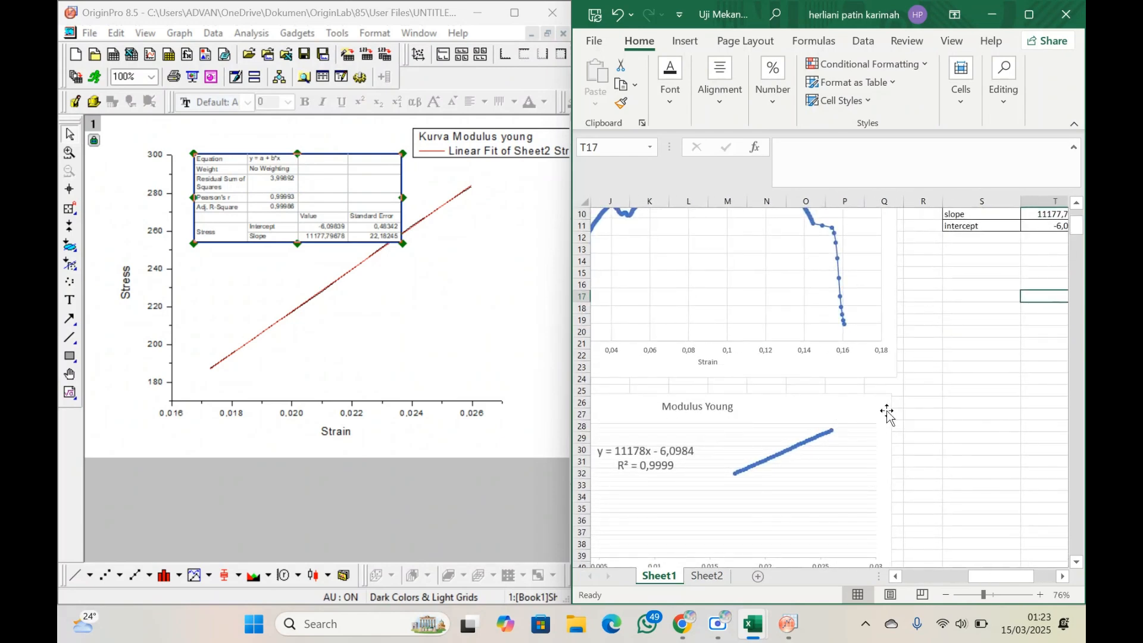
{"action": "left_click", "coordinate": [992, 344]}
{"action": "scroll", "coordinate": [983, 339], "scroll_direction": "right", "scroll_amount": 2}
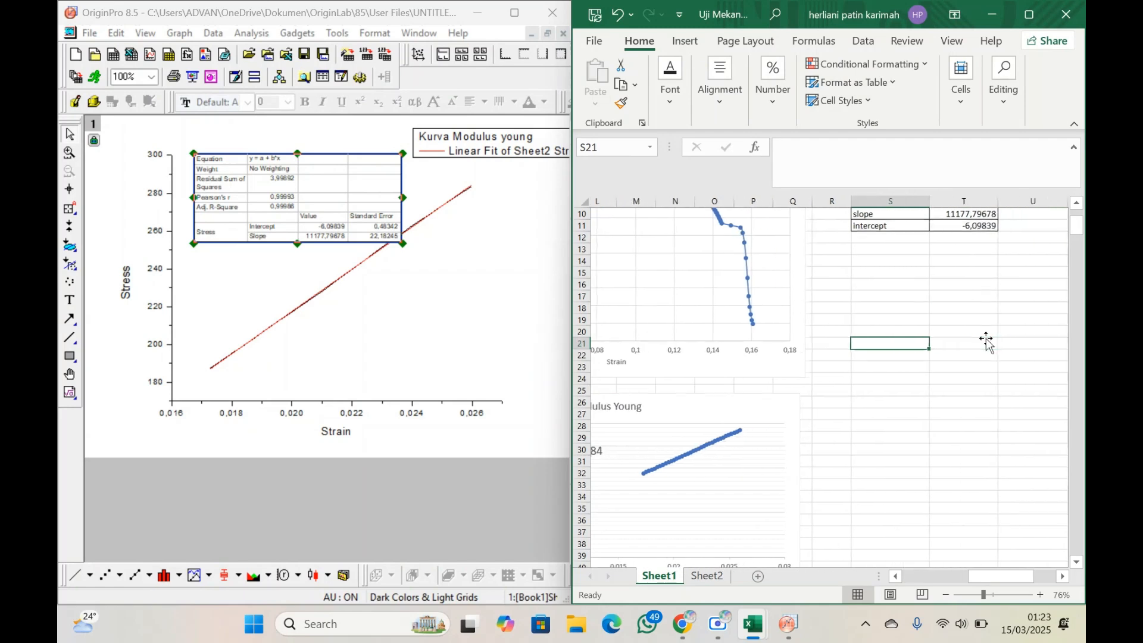
{"action": "scroll", "coordinate": [993, 319], "scroll_direction": "up", "scroll_amount": 2}
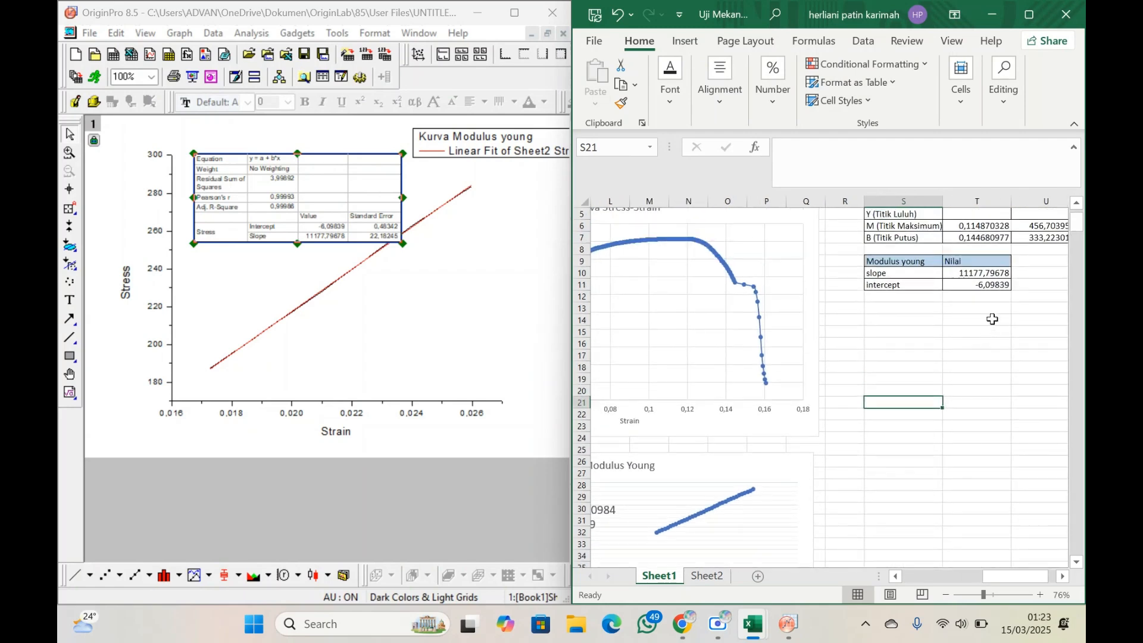
{"action": "left_click", "coordinate": [990, 275]}
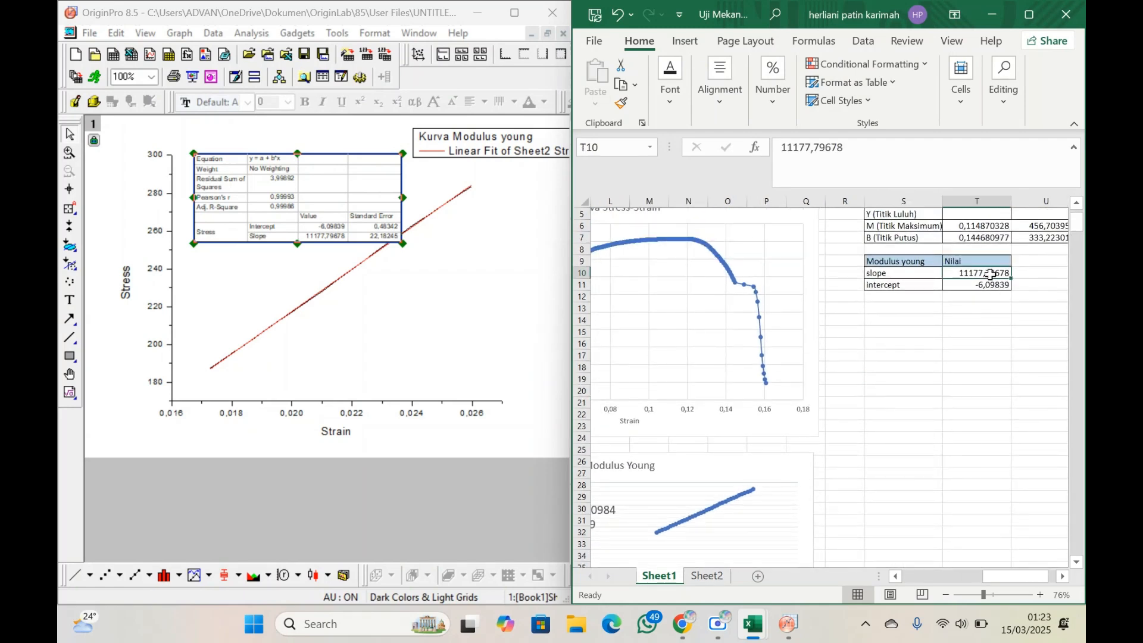
{"action": "left_click", "coordinate": [935, 331]}
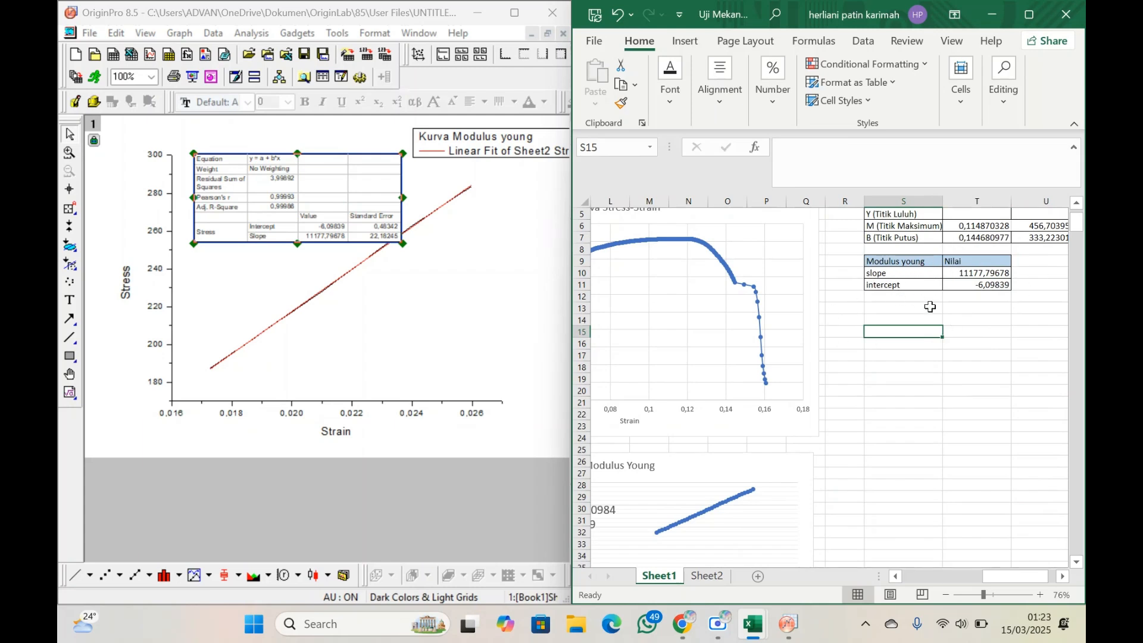
{"action": "left_click", "coordinate": [958, 341]}
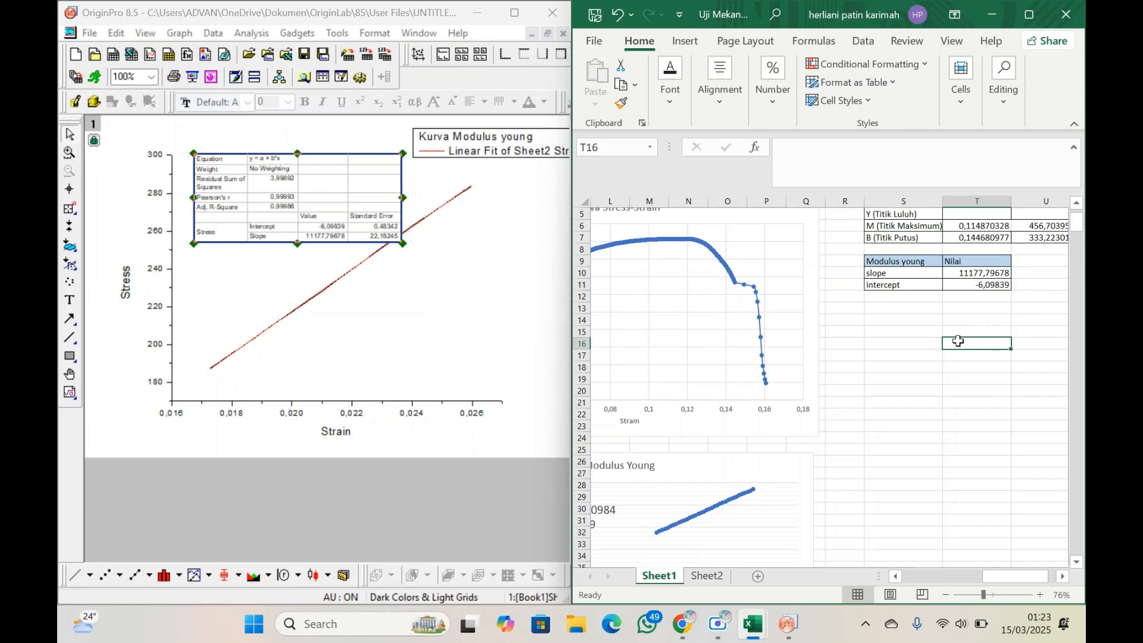
{"action": "left_click", "coordinate": [906, 343]}
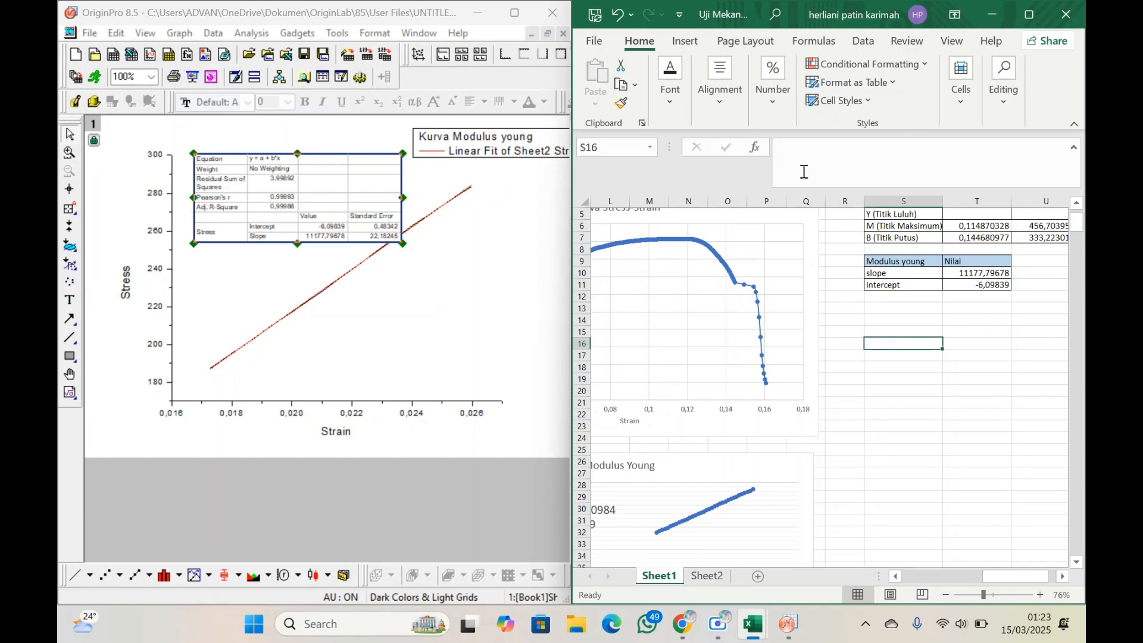
Maximize the workbook window and bring the stress-strain chart and the Titik and Modulus young tables into view.
{"action": "left_click", "coordinate": [1030, 13]}
{"action": "left_click", "coordinate": [391, 388]}
{"action": "scroll", "coordinate": [392, 390], "scroll_direction": "left", "scroll_amount": 6}
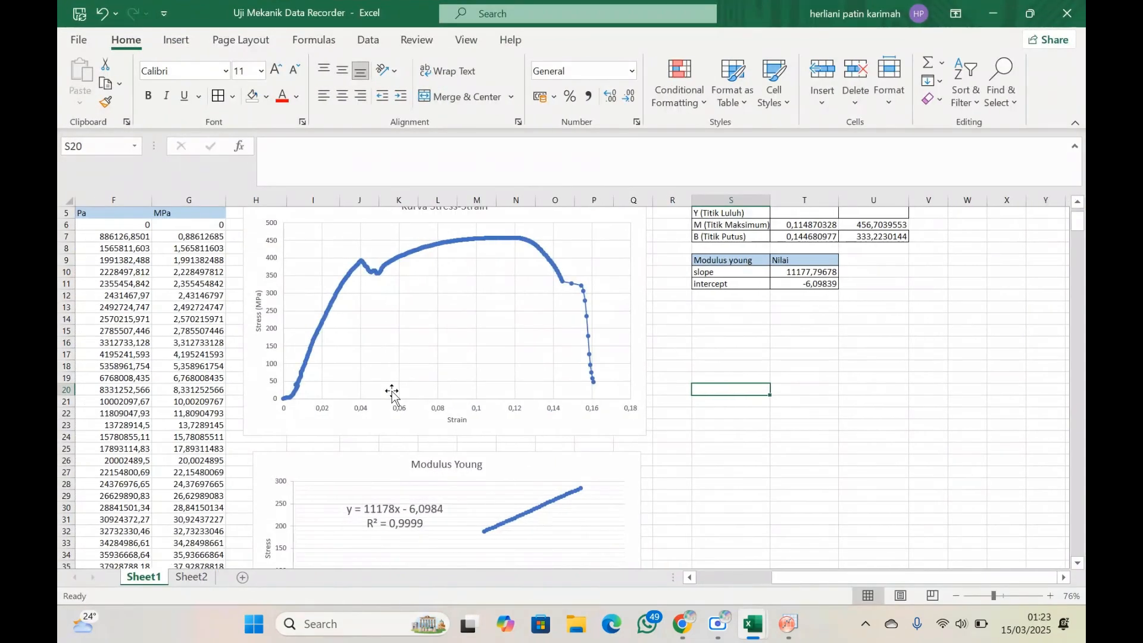
{"action": "scroll", "coordinate": [633, 308], "scroll_direction": "up", "scroll_amount": 2}
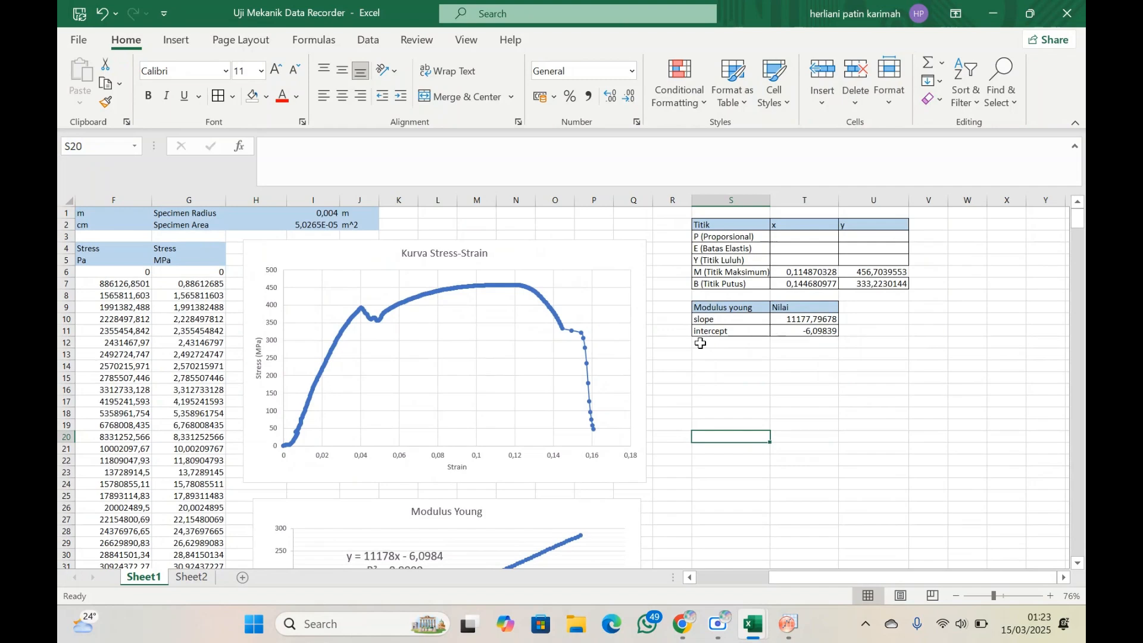
Copy the strain and MPa stress values of row 124 together, from cells E124 and G124.
{"action": "scroll", "coordinate": [480, 455], "scroll_direction": "down", "scroll_amount": 10}
{"action": "scroll", "coordinate": [480, 455], "scroll_direction": "left", "scroll_amount": 5}
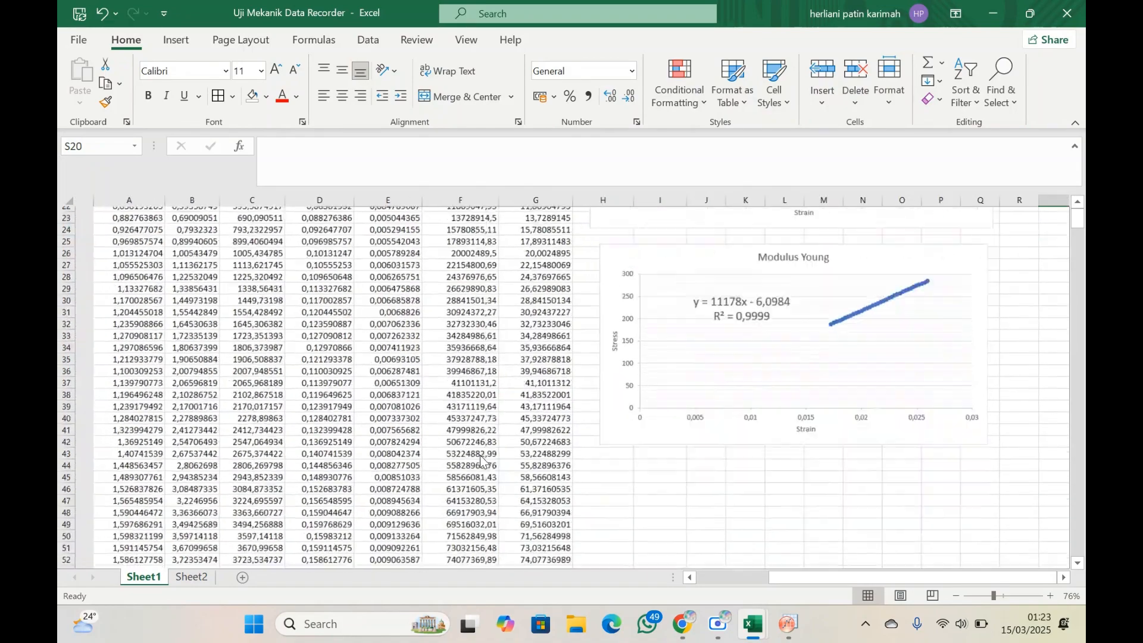
{"action": "scroll", "coordinate": [480, 455], "scroll_direction": "down", "scroll_amount": 12}
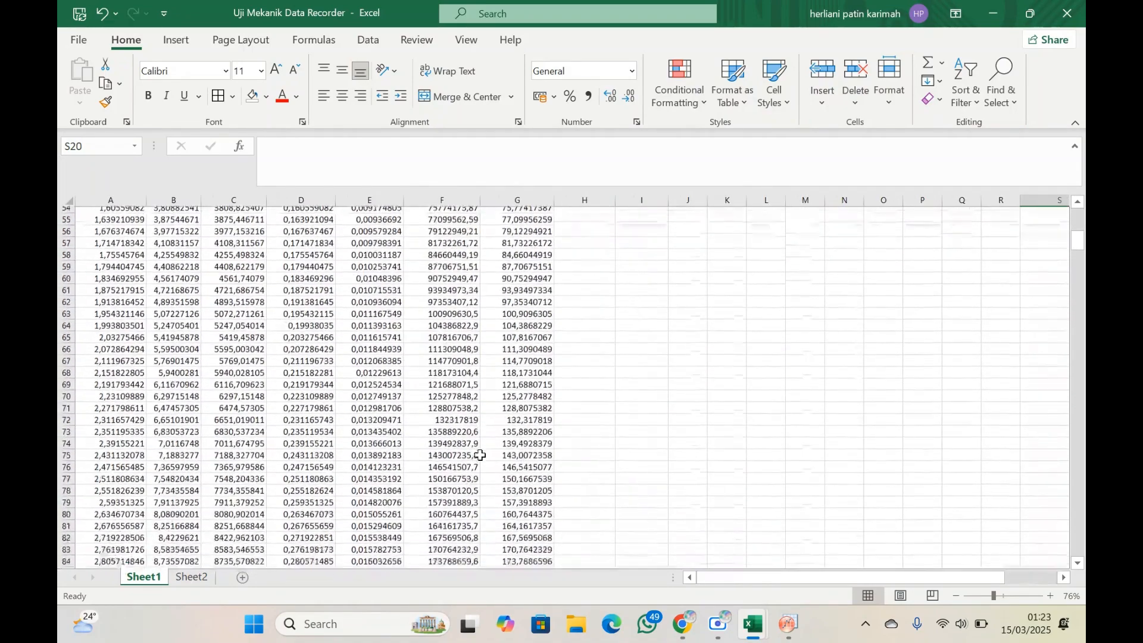
{"action": "scroll", "coordinate": [480, 455], "scroll_direction": "down", "scroll_amount": 3}
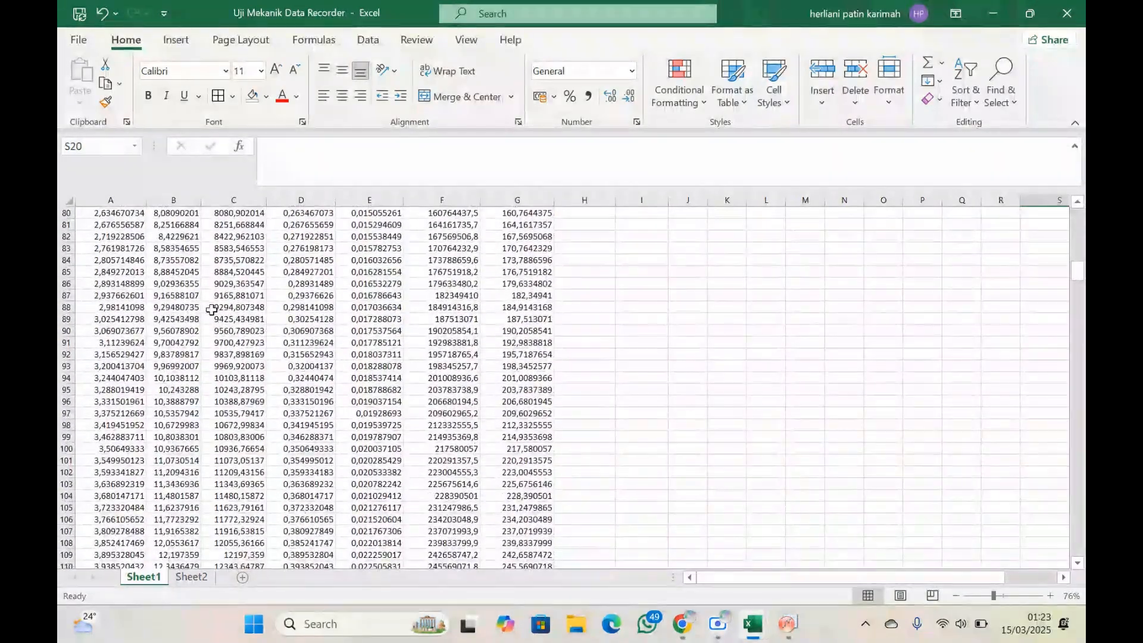
{"action": "scroll", "coordinate": [265, 413], "scroll_direction": "down", "scroll_amount": 4}
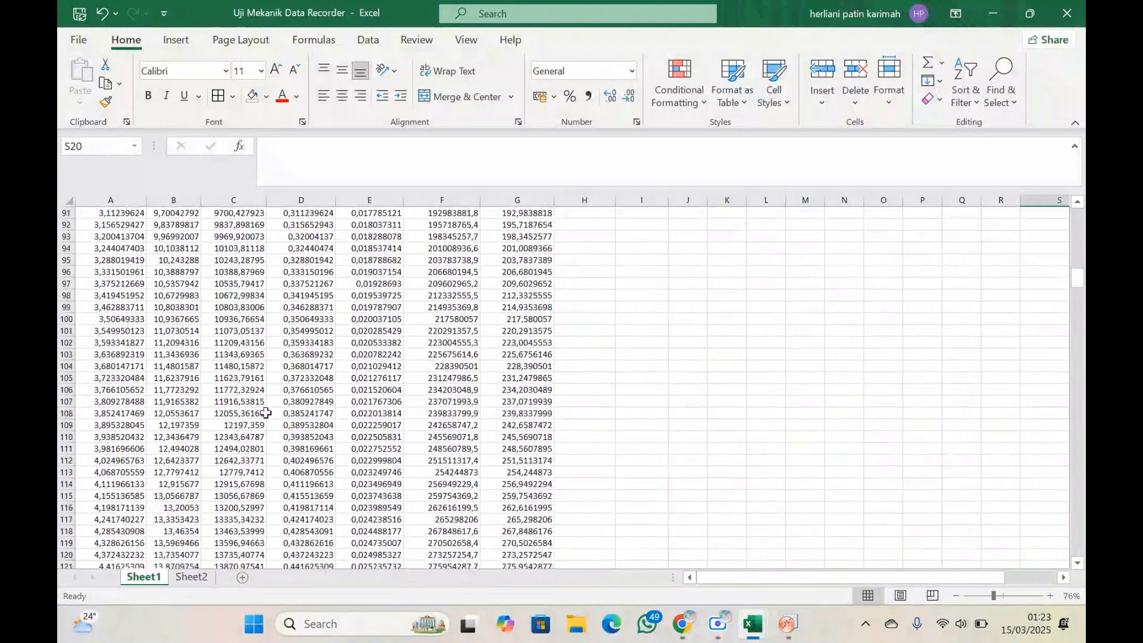
{"action": "scroll", "coordinate": [212, 483], "scroll_direction": "down", "scroll_amount": 2}
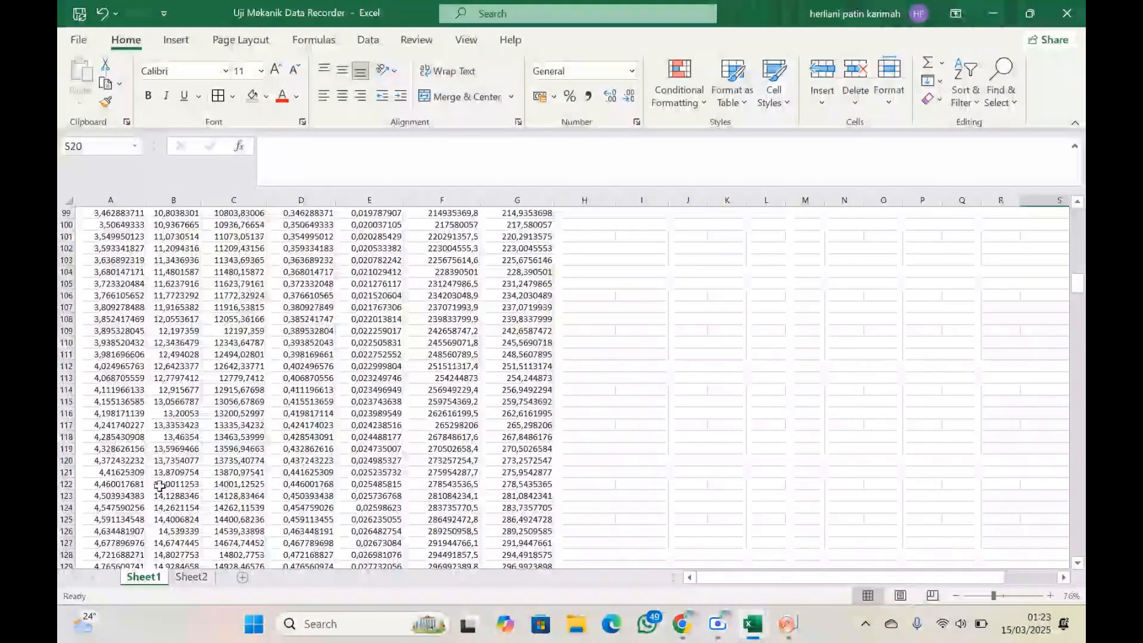
{"action": "left_click", "coordinate": [384, 509]}
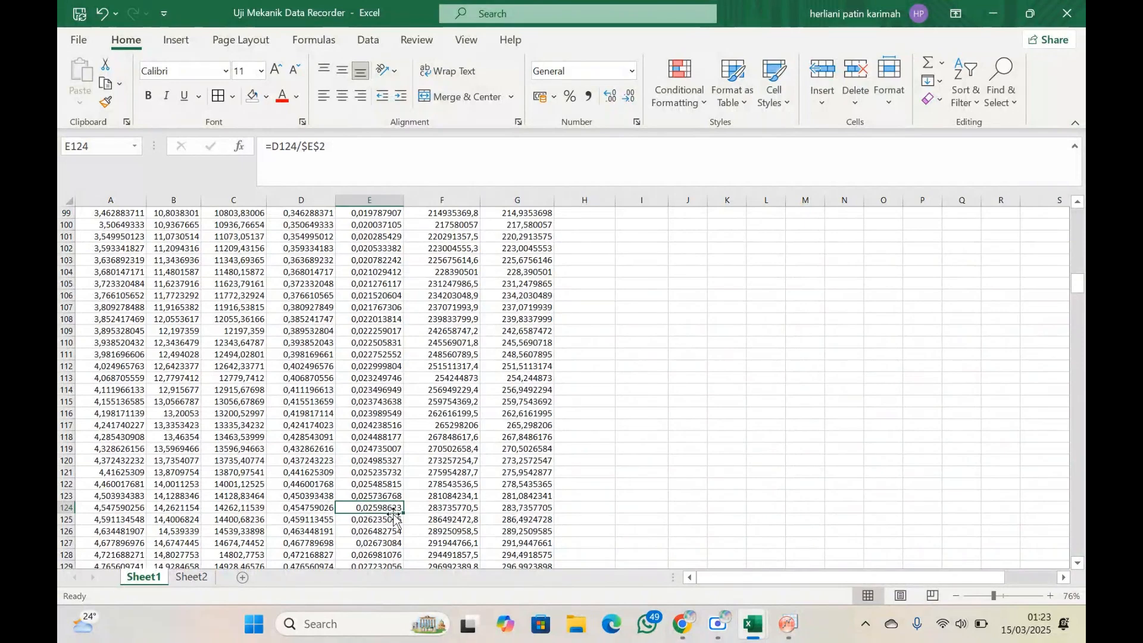
{"action": "left_click", "coordinate": [507, 510], "text": "ctrl"}
{"action": "key", "text": "ctrl+c"}
Paste the copied strain and stress as values only into the x and y cells of P (Proporsional), starting at T3.
{"action": "left_click", "coordinate": [723, 425]}
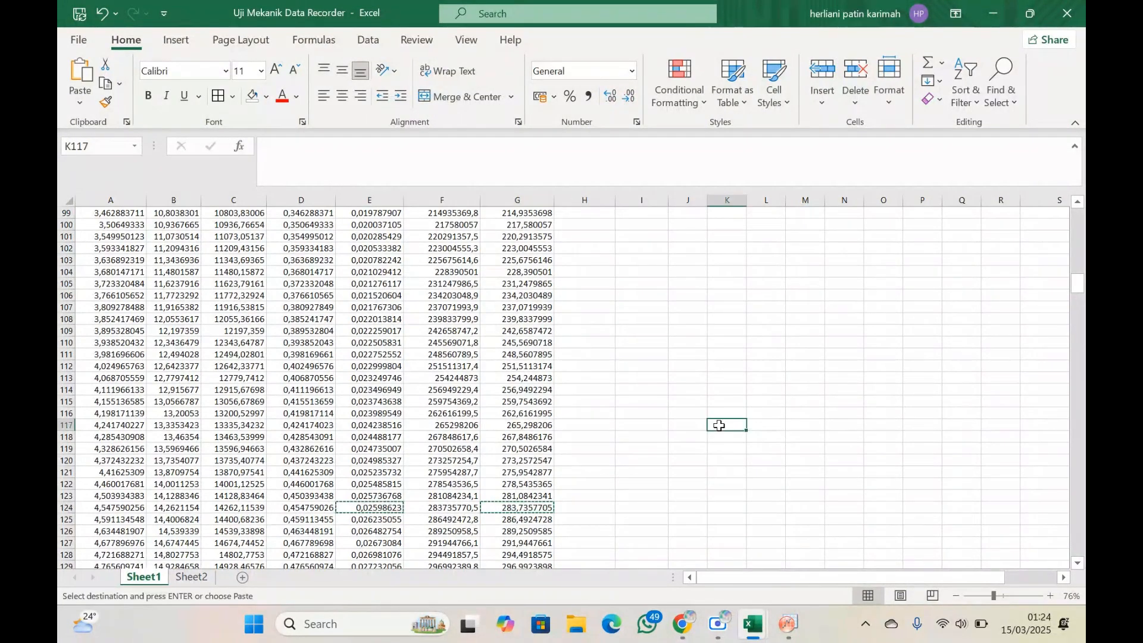
{"action": "scroll", "coordinate": [720, 426], "scroll_direction": "up", "scroll_amount": 20}
{"action": "scroll", "coordinate": [719, 425], "scroll_direction": "right", "scroll_amount": 5}
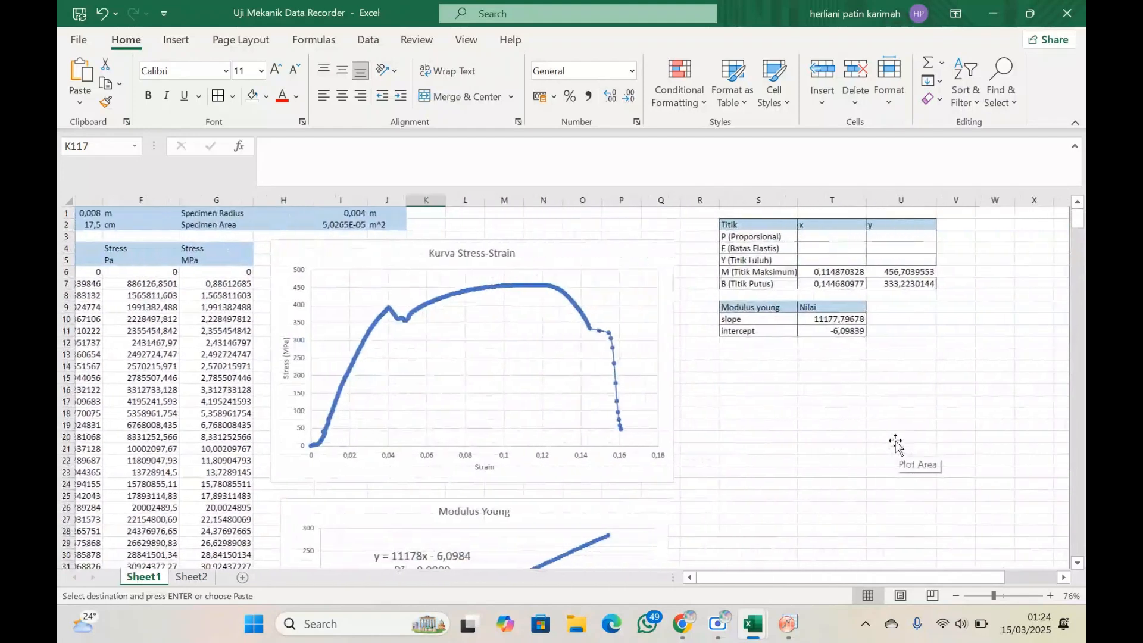
{"action": "left_click", "coordinate": [816, 238]}
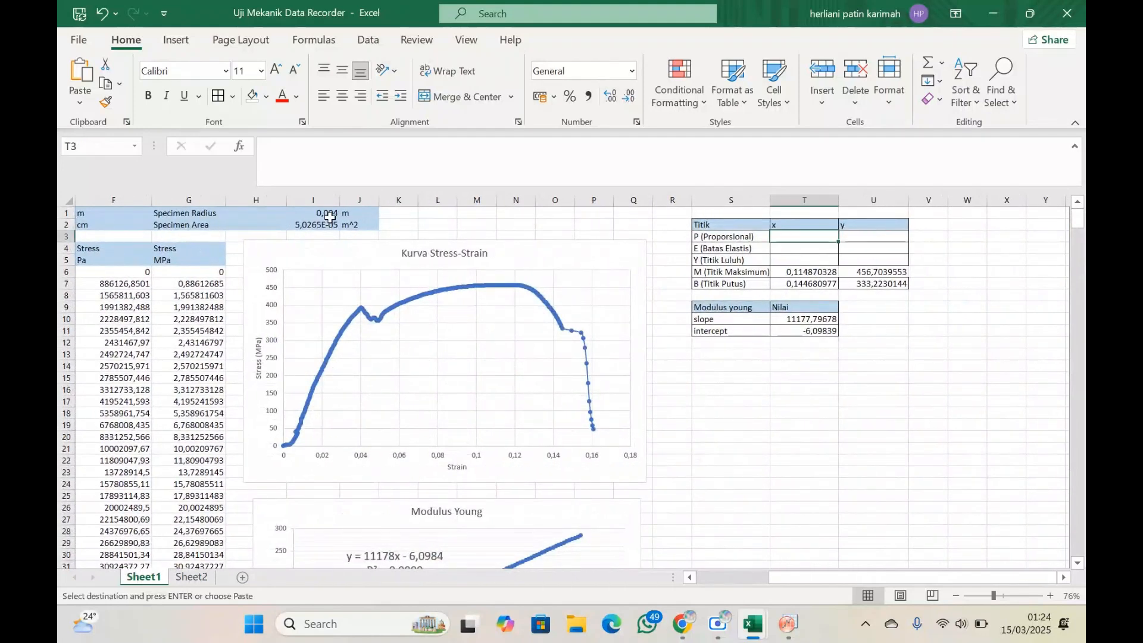
{"action": "left_click", "coordinate": [79, 104]}
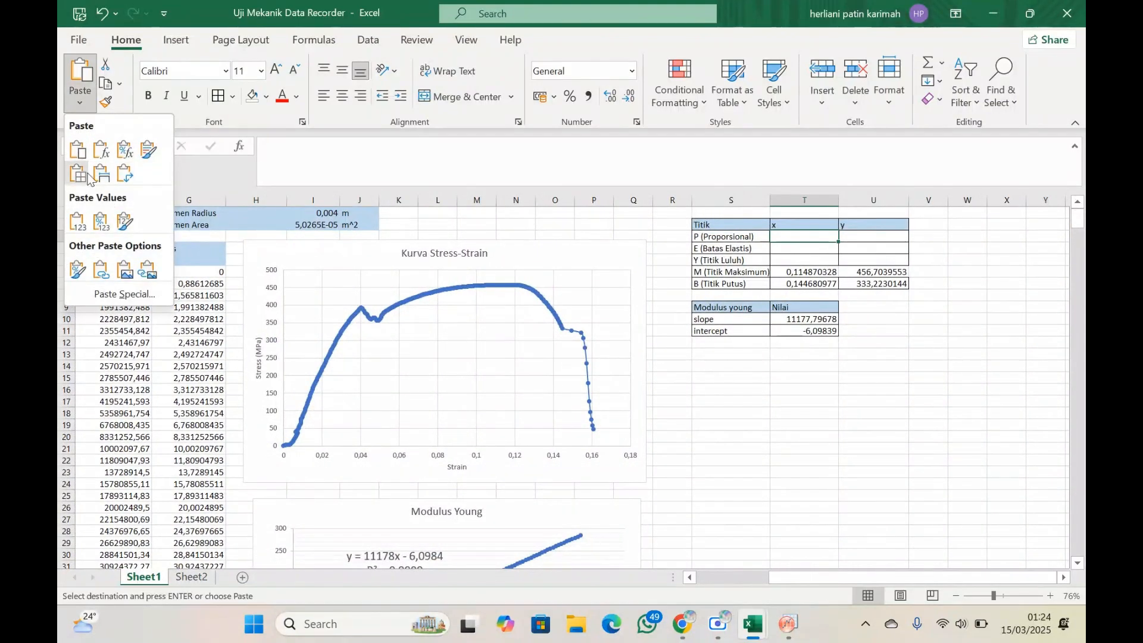
{"action": "left_click", "coordinate": [77, 226]}
{"action": "left_click", "coordinate": [732, 334]}
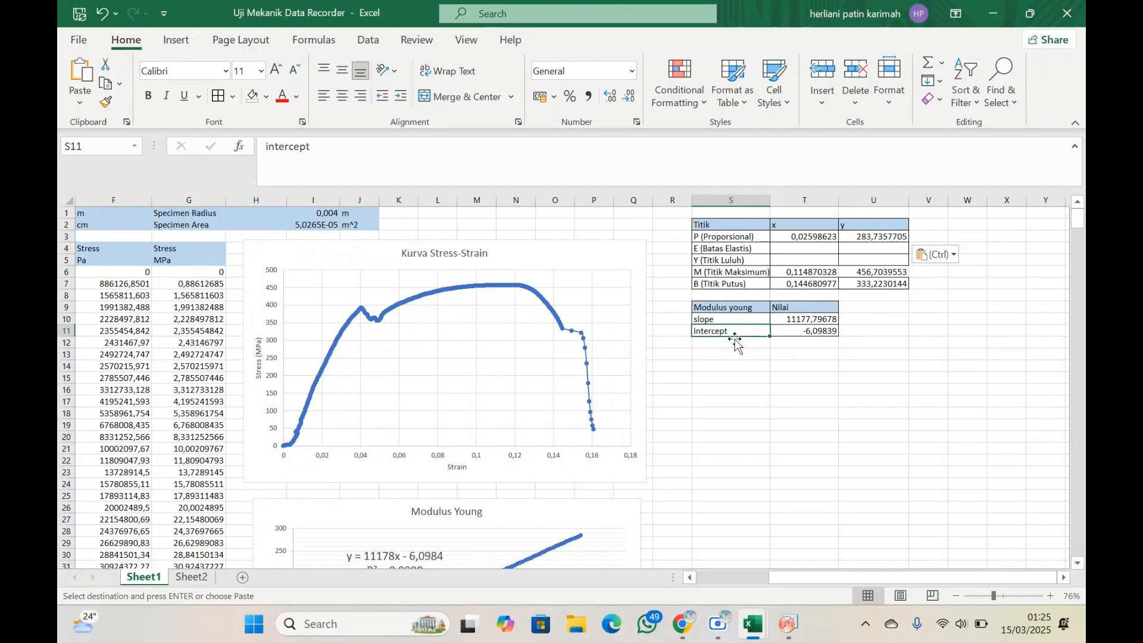
Fill the strain cell in row 89 (E89) with light blue.
{"action": "left_click", "coordinate": [740, 353]}
{"action": "scroll", "coordinate": [749, 351], "scroll_direction": "down", "scroll_amount": 5}
{"action": "scroll", "coordinate": [749, 351], "scroll_direction": "left", "scroll_amount": 2}
{"action": "scroll", "coordinate": [749, 350], "scroll_direction": "down", "scroll_amount": 7}
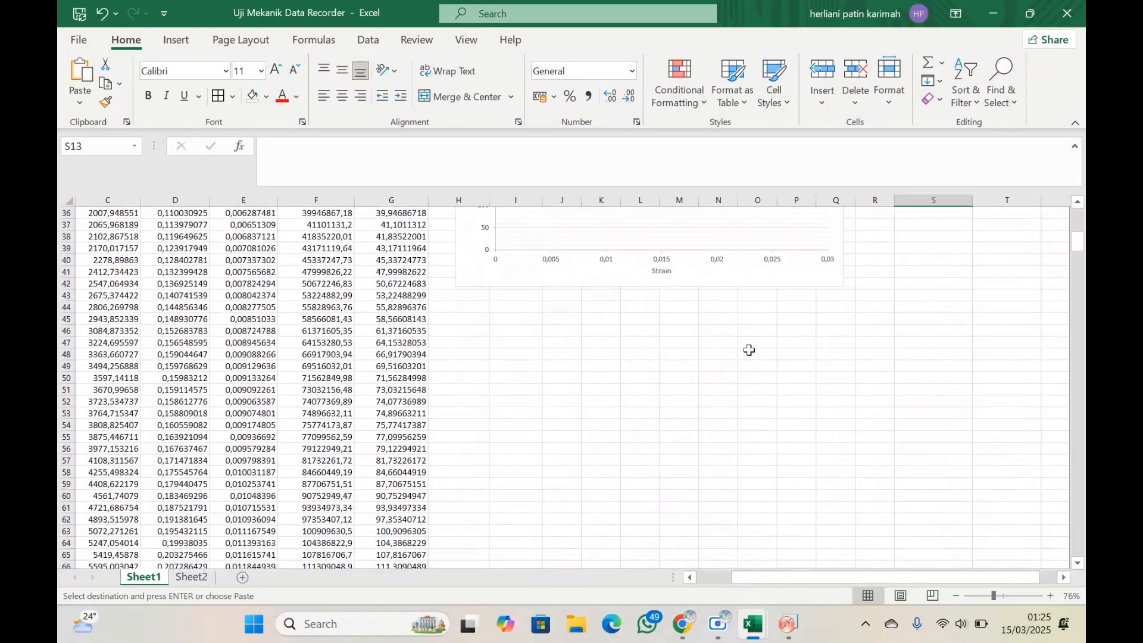
{"action": "scroll", "coordinate": [638, 375], "scroll_direction": "left", "scroll_amount": 2}
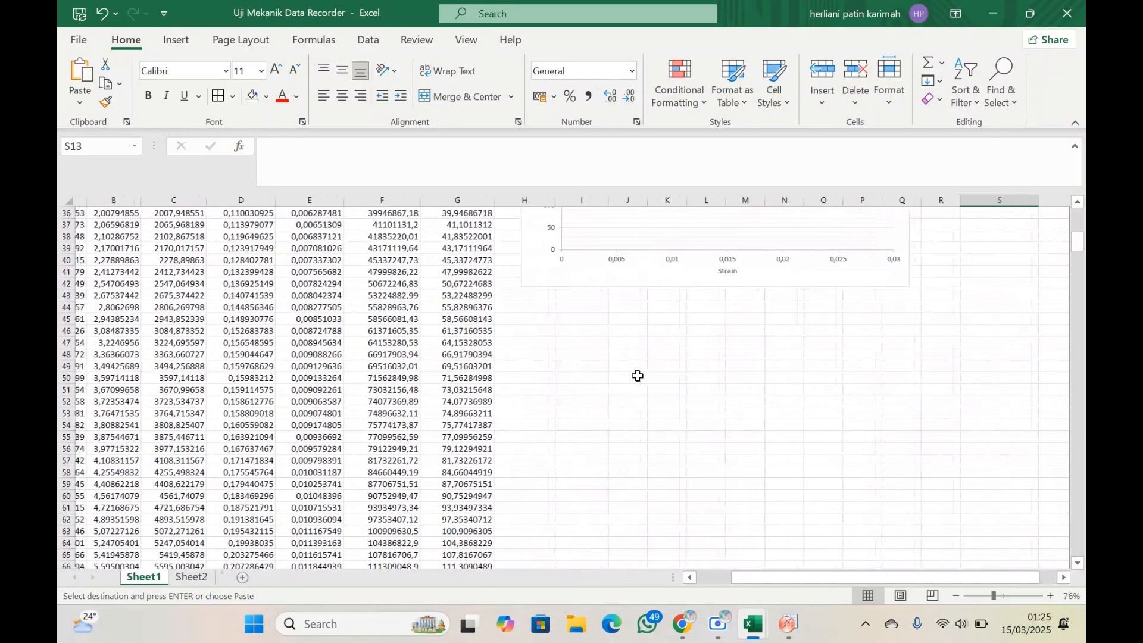
{"action": "scroll", "coordinate": [636, 375], "scroll_direction": "down", "scroll_amount": 1}
{"action": "scroll", "coordinate": [614, 338], "scroll_direction": "up", "scroll_amount": 7}
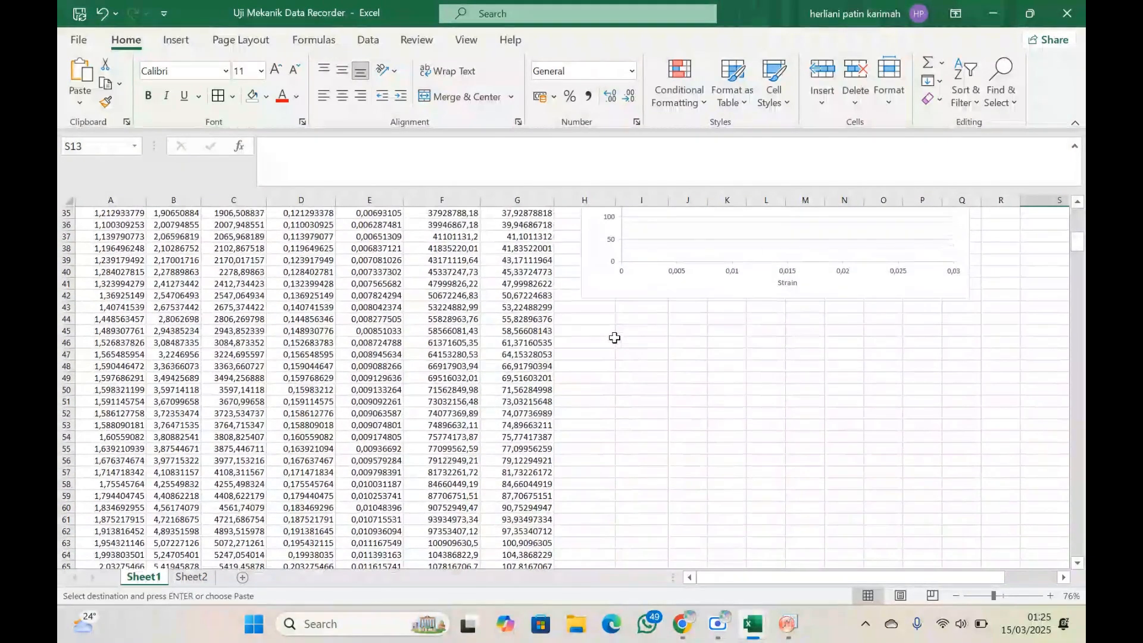
{"action": "scroll", "coordinate": [614, 338], "scroll_direction": "down", "scroll_amount": 5}
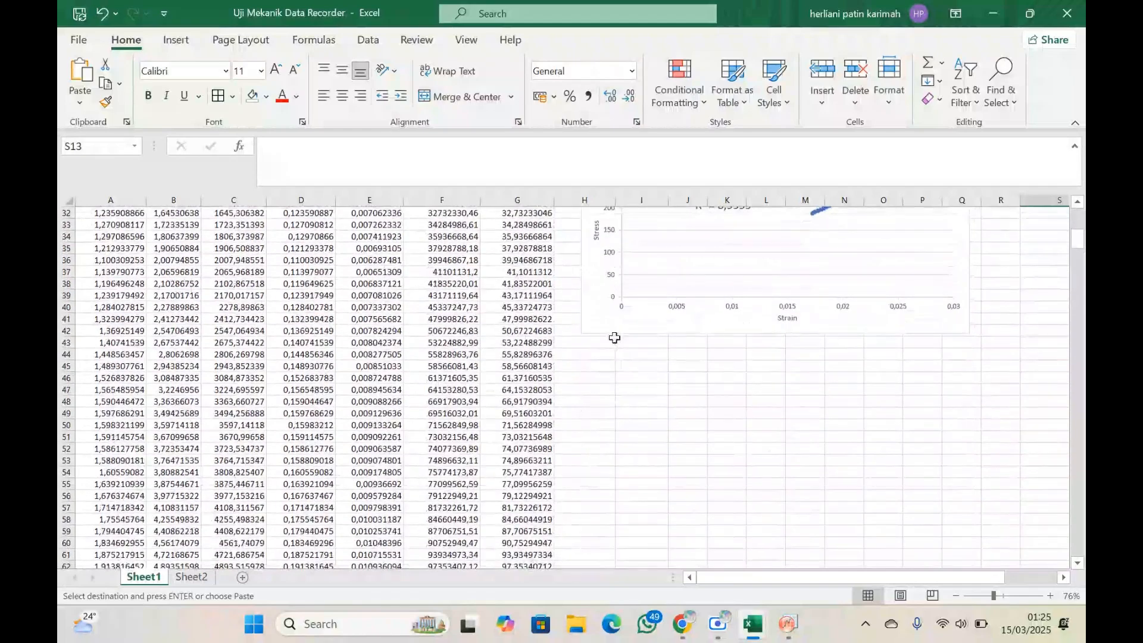
{"action": "left_click", "coordinate": [612, 336]}
{"action": "scroll", "coordinate": [582, 396], "scroll_direction": "down", "scroll_amount": 10}
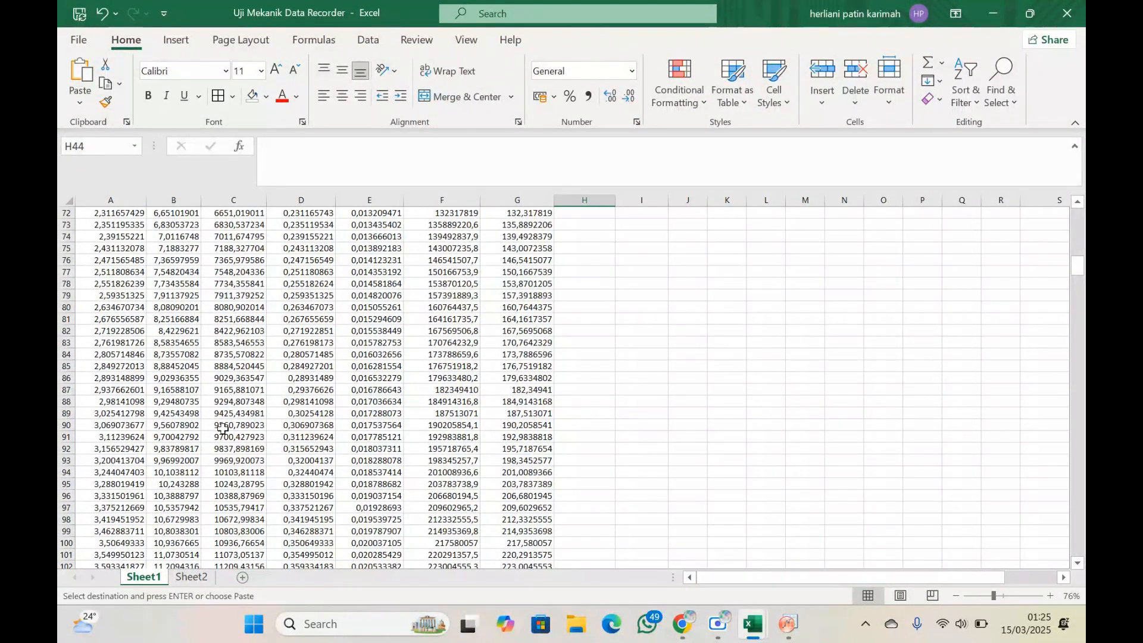
{"action": "left_click", "coordinate": [397, 412]}
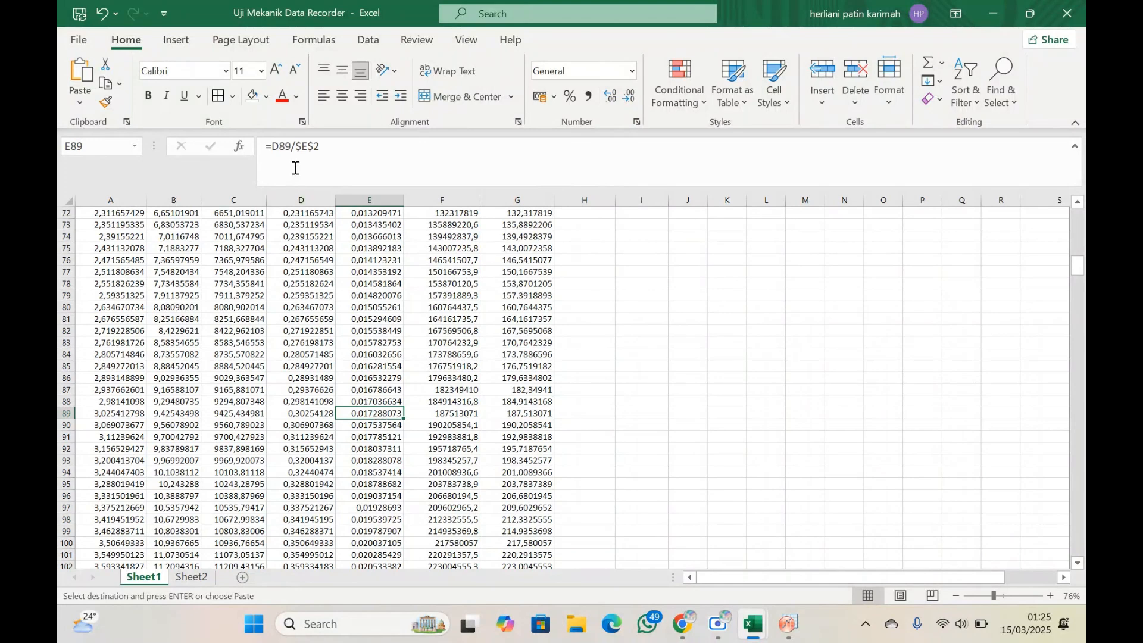
{"action": "left_click", "coordinate": [266, 98]}
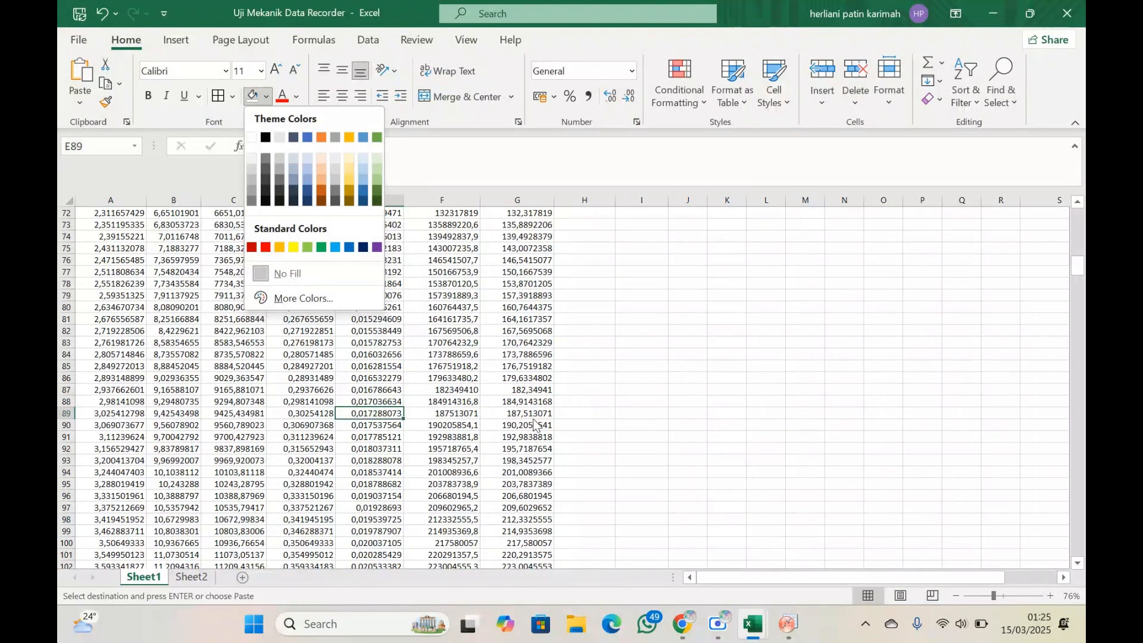
{"action": "left_click", "coordinate": [306, 169]}
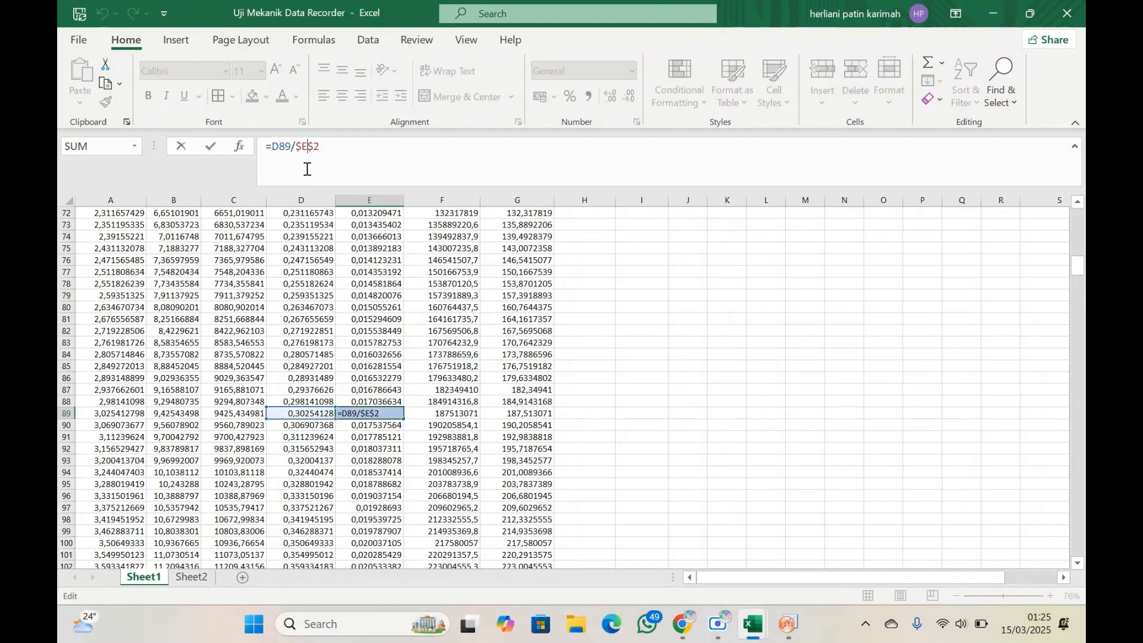
{"action": "left_click", "coordinate": [462, 417]}
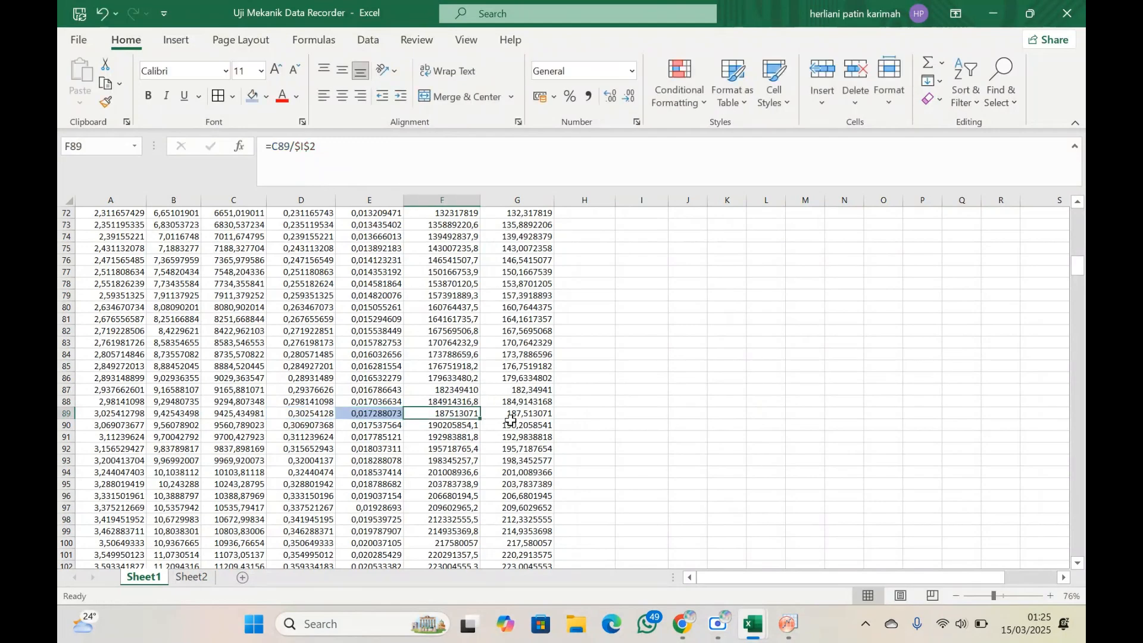
{"action": "key", "text": "ctrl+z"}
{"action": "key", "text": "ctrl+c"}
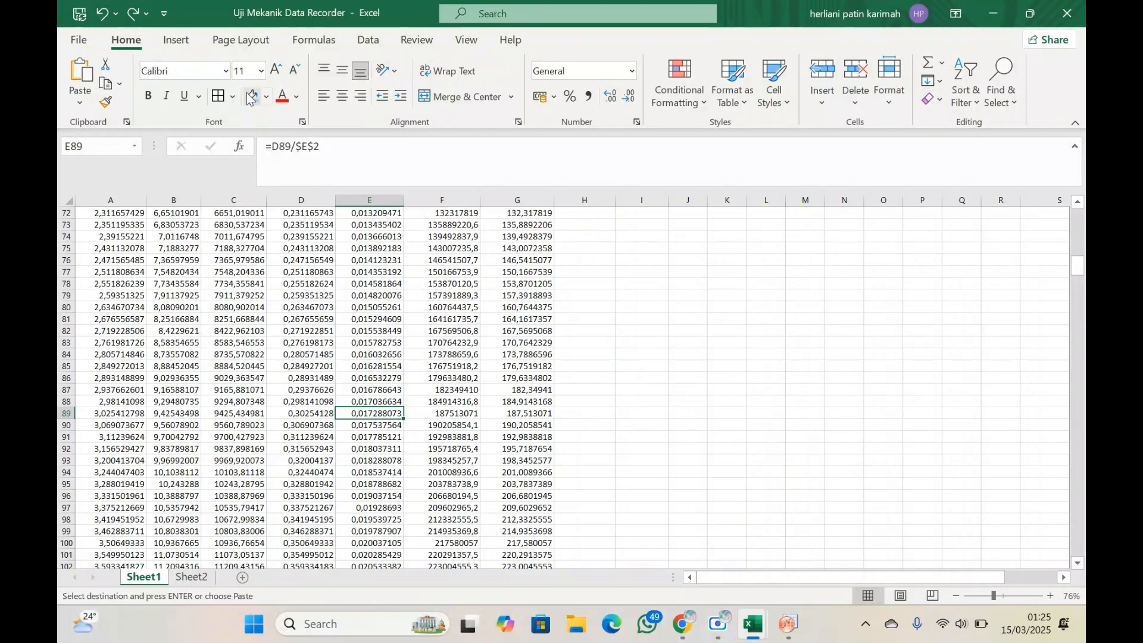
{"action": "key", "text": "ctrl+y"}
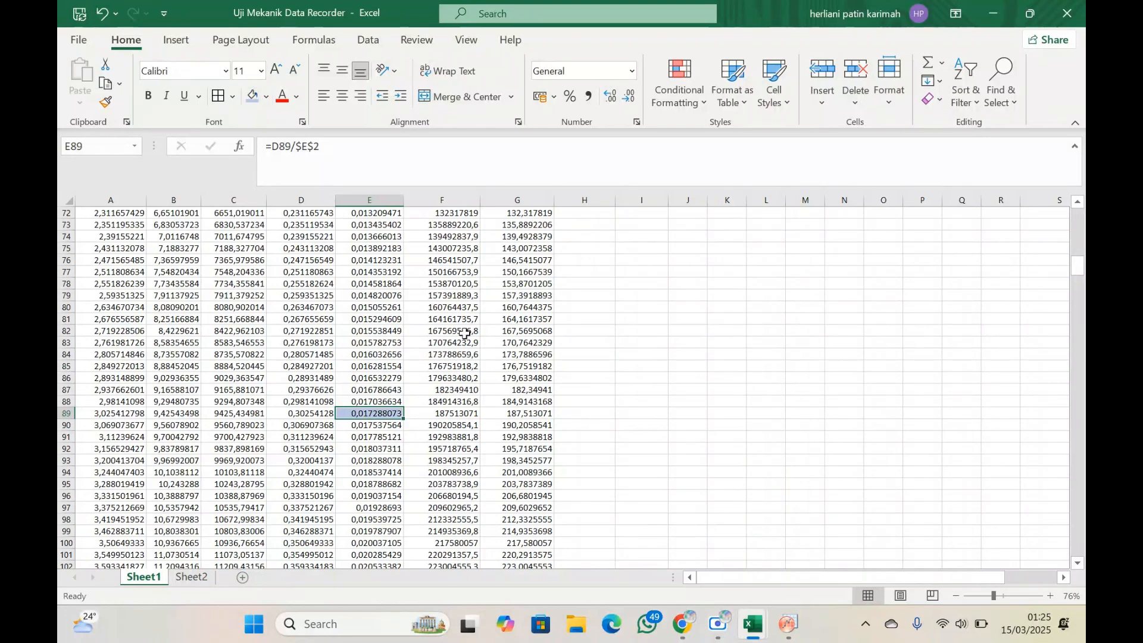
Apply the same light blue fill to the MPa stress cell in row 89 (G89).
{"action": "left_click", "coordinate": [509, 413]}
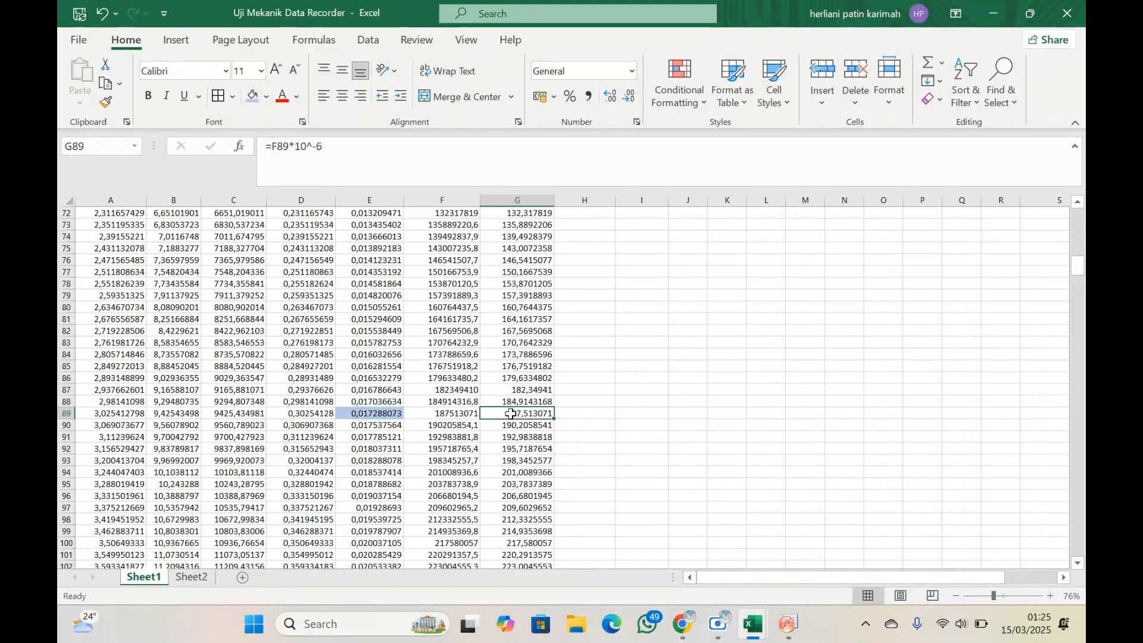
{"action": "left_click", "coordinate": [253, 96]}
{"action": "left_click", "coordinate": [583, 412]}
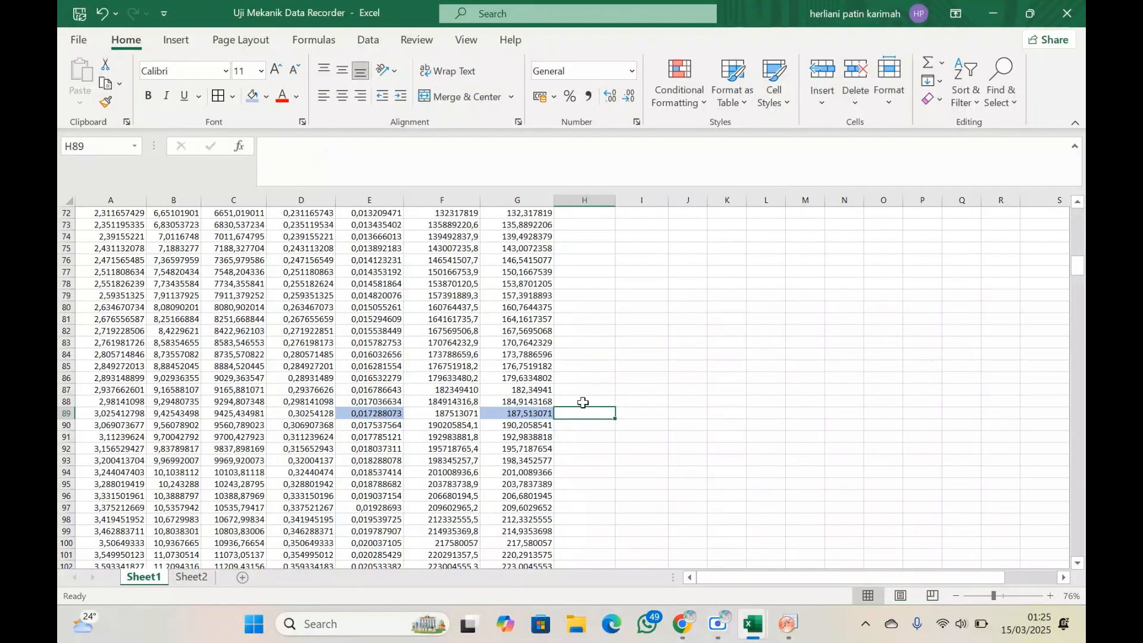
Enter the headers "Strain offset 0,2%" in H88 and "Stress offset 0,2%" in I88, and widen columns H and I to fit.
{"action": "left_click", "coordinate": [583, 404]}
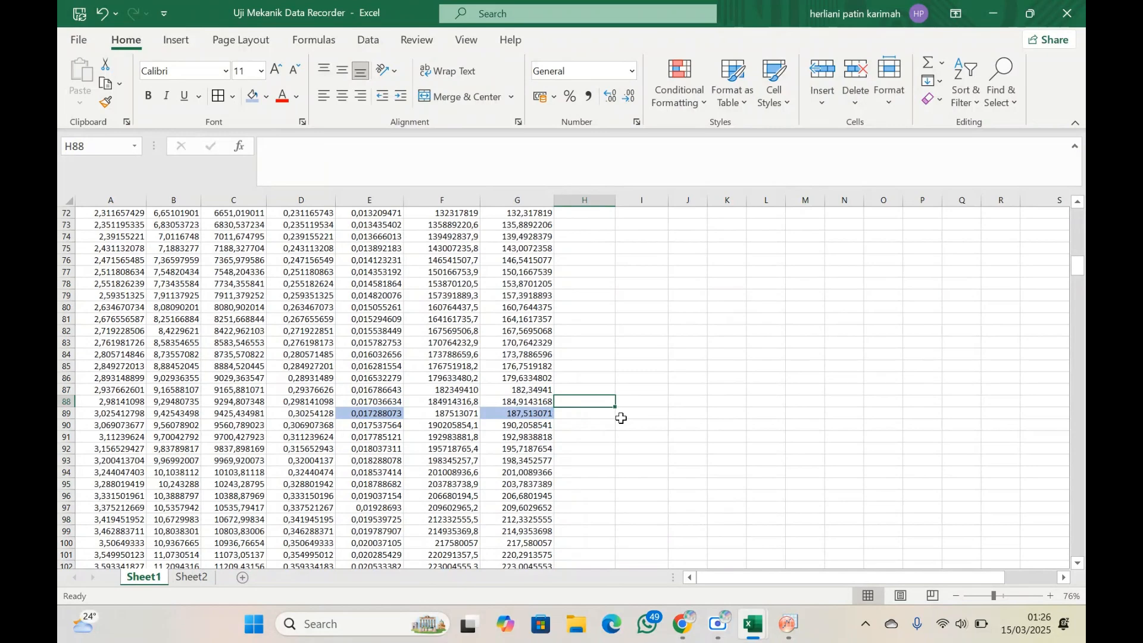
{"action": "type", "text": "Str"}
{"action": "key", "text": "BackSpace"}
{"action": "type", "text": "t"}
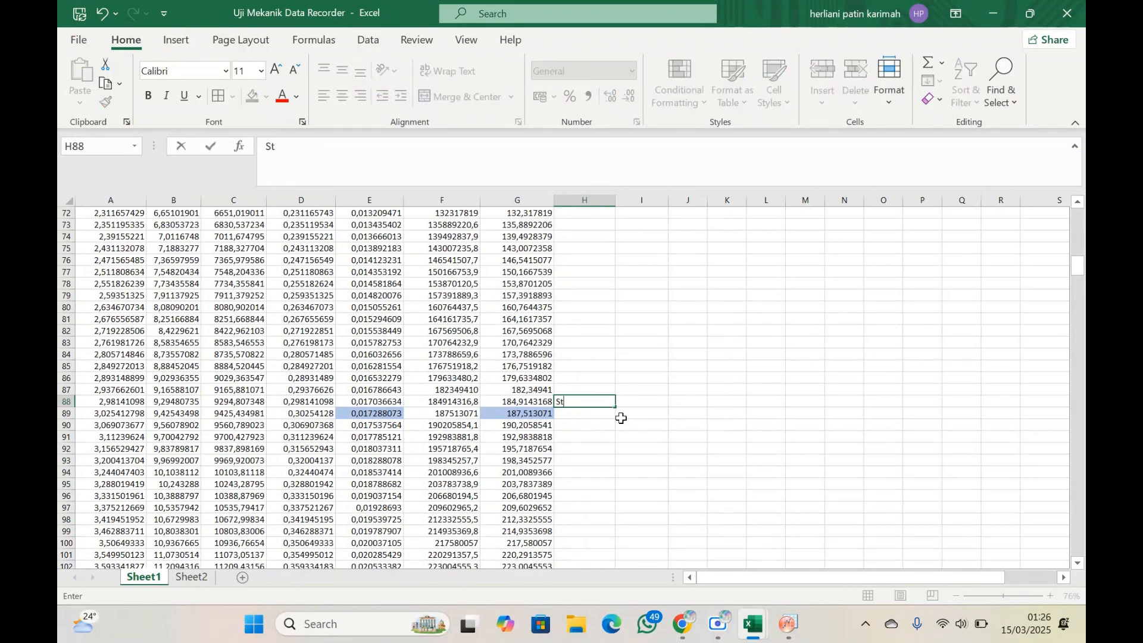
{"action": "type", "text": "rain offset 0,2%"}
{"action": "key", "text": "Tab"}
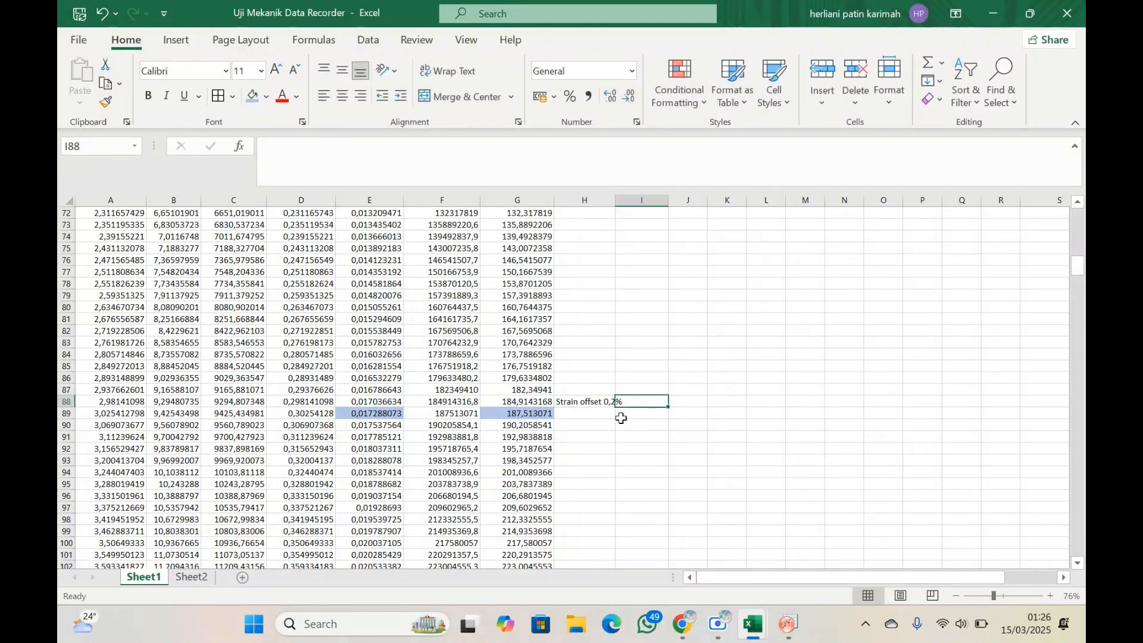
{"action": "type", "text": "Stress offset 0,2%"}
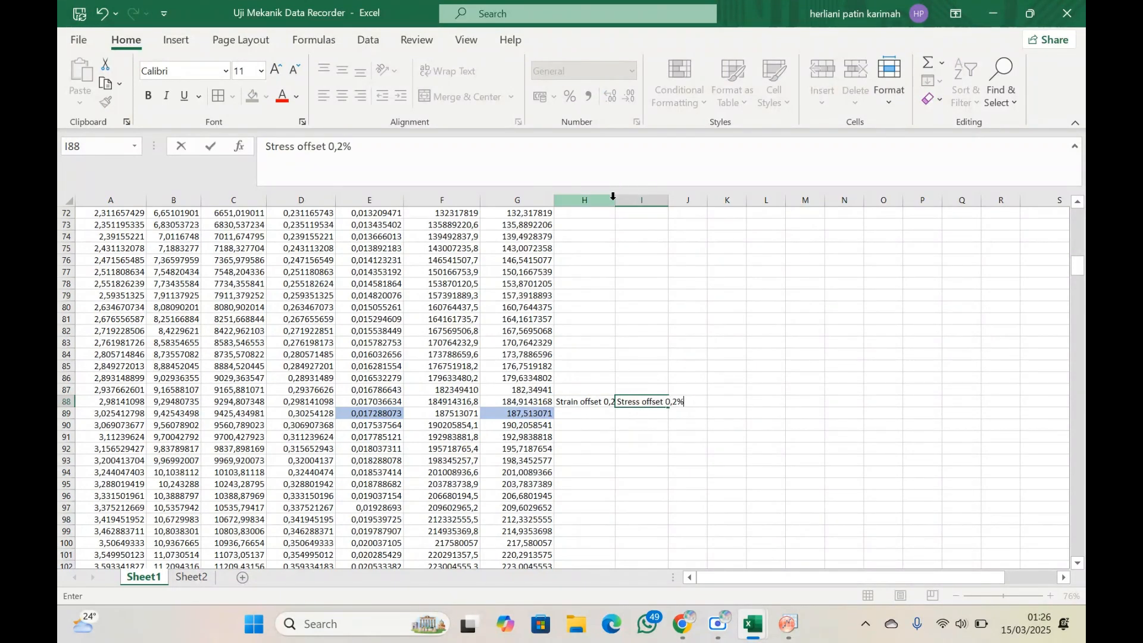
{"action": "left_click", "coordinate": [601, 416]}
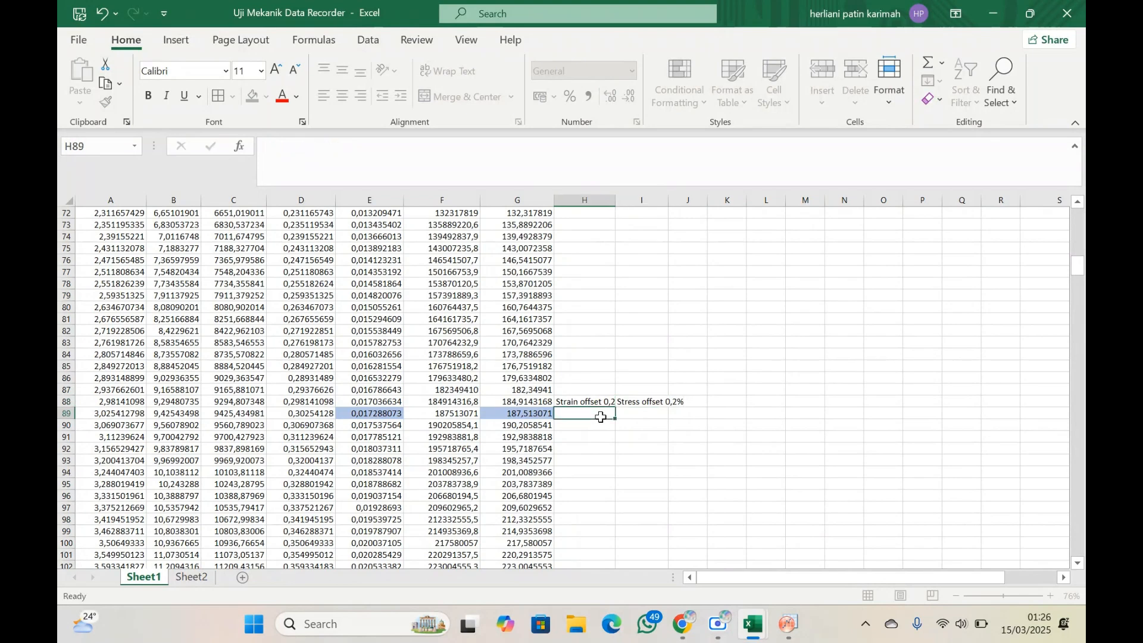
{"action": "left_click_drag", "start_coordinate": [622, 202], "coordinate": [725, 205]}
{"action": "left_click", "coordinate": [608, 442]}
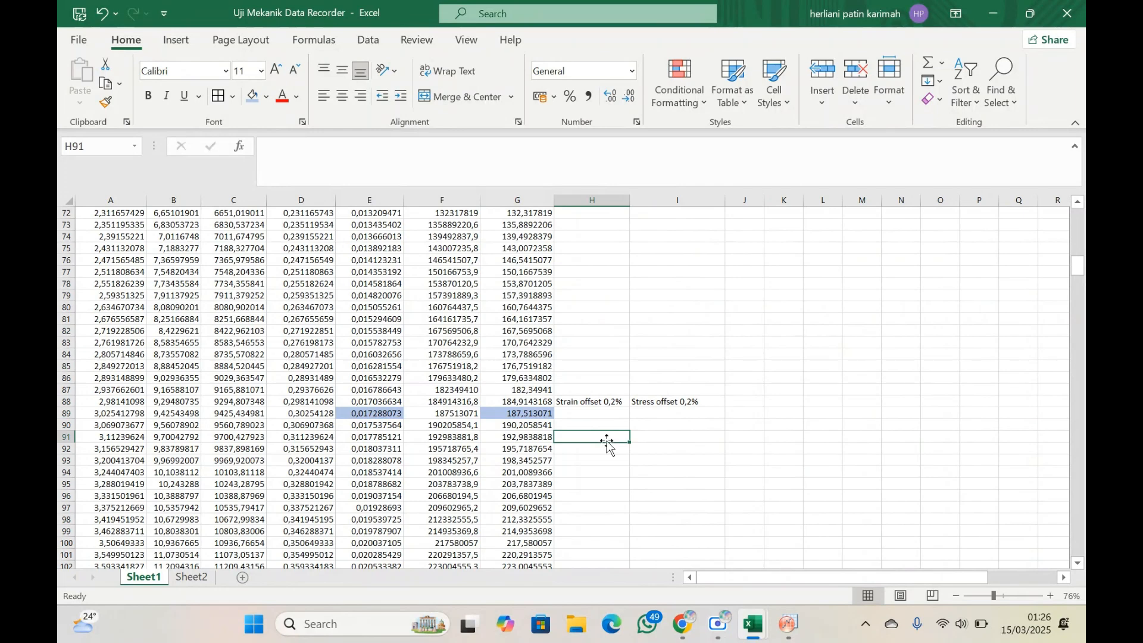
Calculate the first offset strain in H89 with the formula =E89+0,002.
{"action": "left_click", "coordinate": [577, 413]}
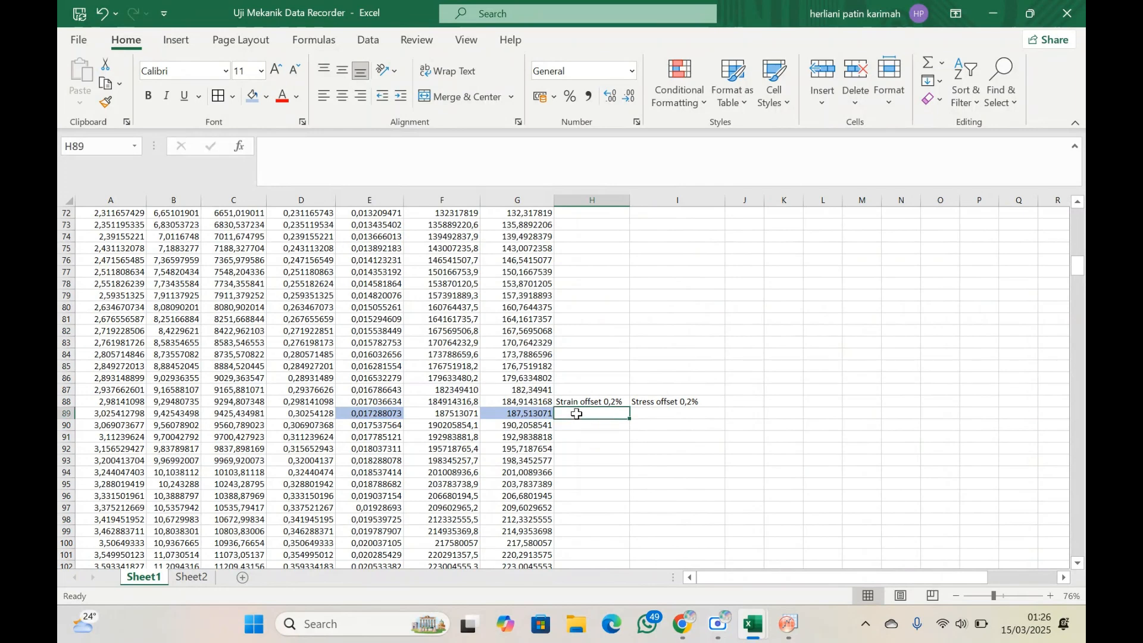
{"action": "type", "text": "="}
{"action": "left_click", "coordinate": [388, 417]}
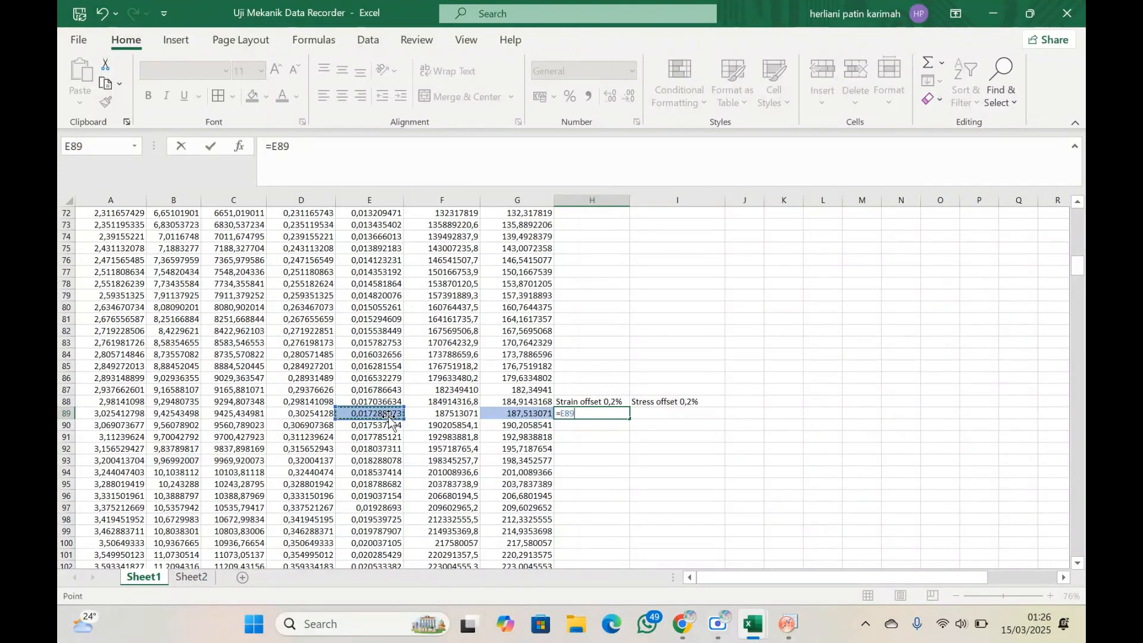
{"action": "type", "text": "="}
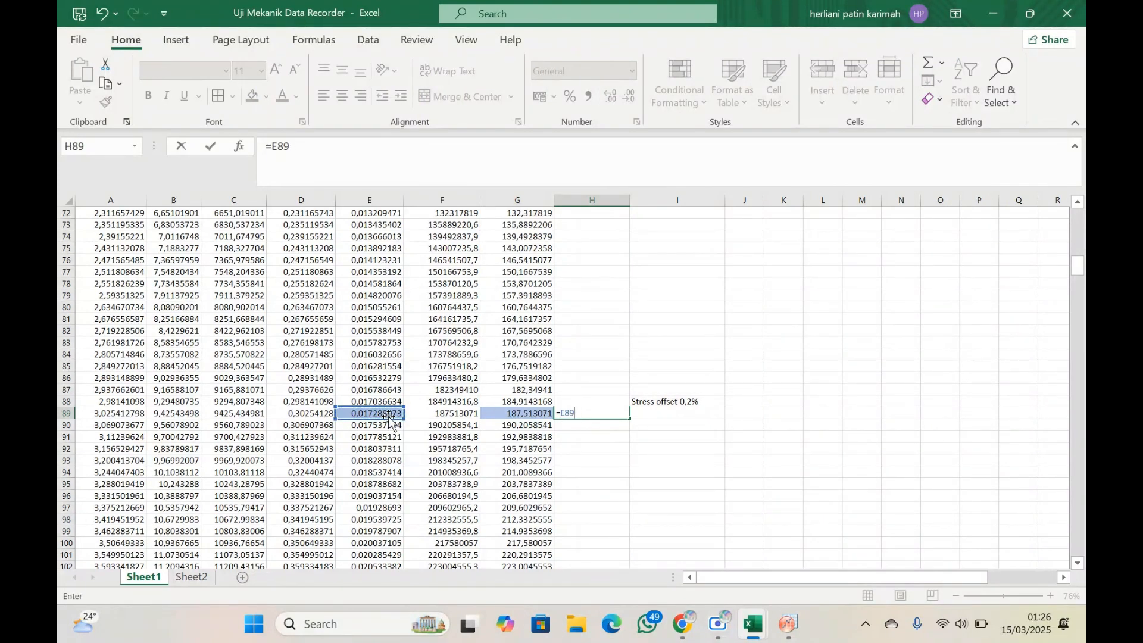
{"action": "type", "text": "0,002"}
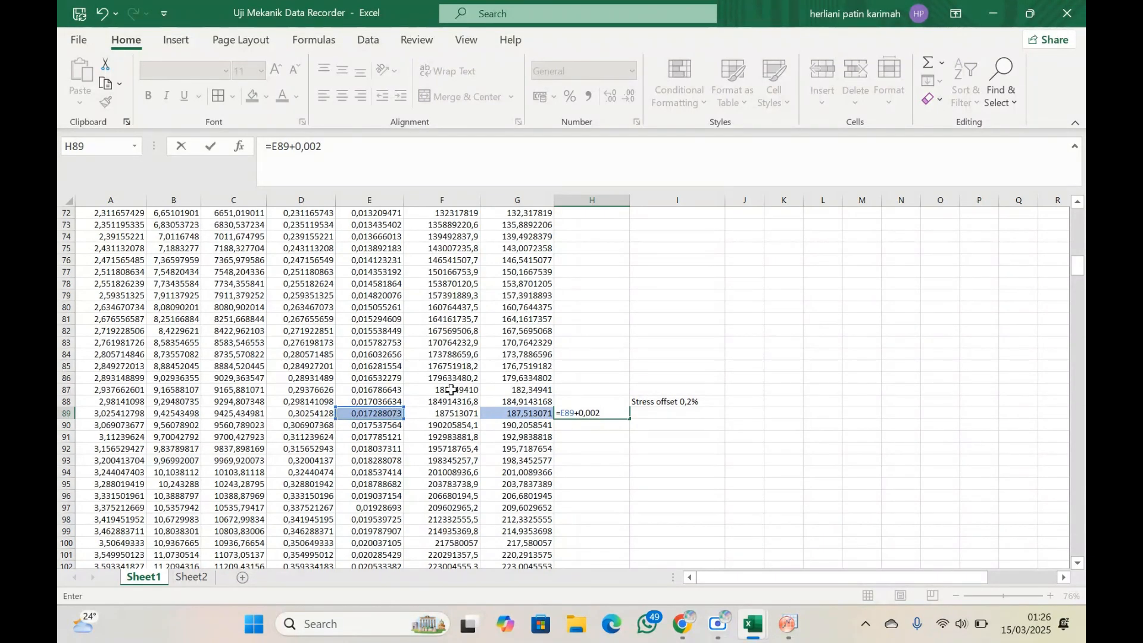
{"action": "left_click", "coordinate": [673, 443]}
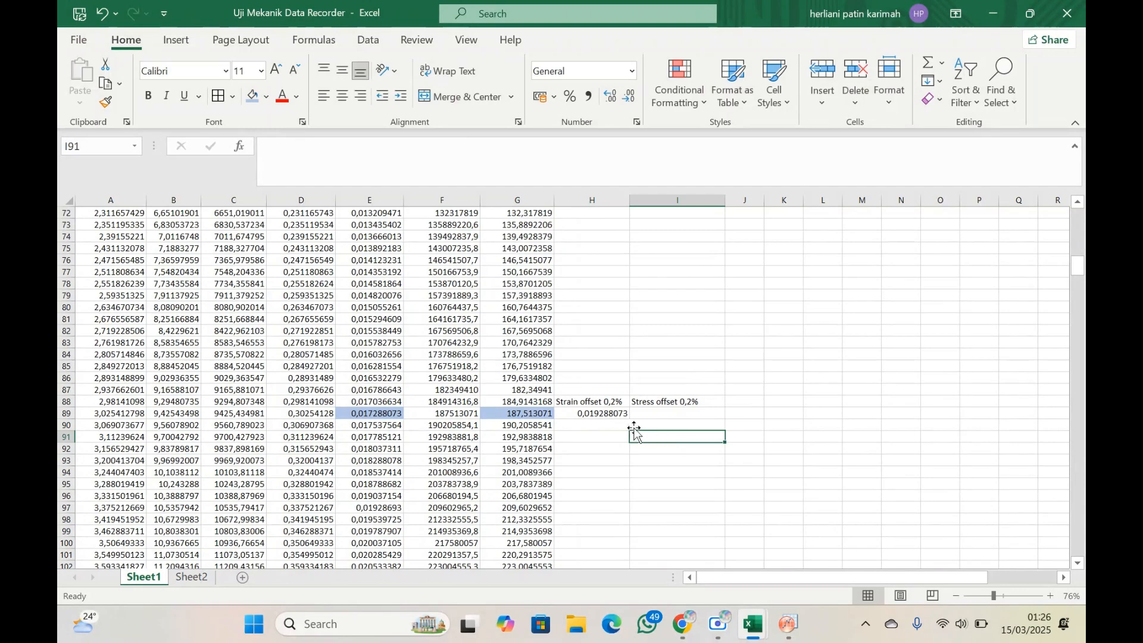
Fill the strain and MPa stress cells of row 124 (E124 and G124) with the same light blue.
{"action": "left_click", "coordinate": [619, 412]}
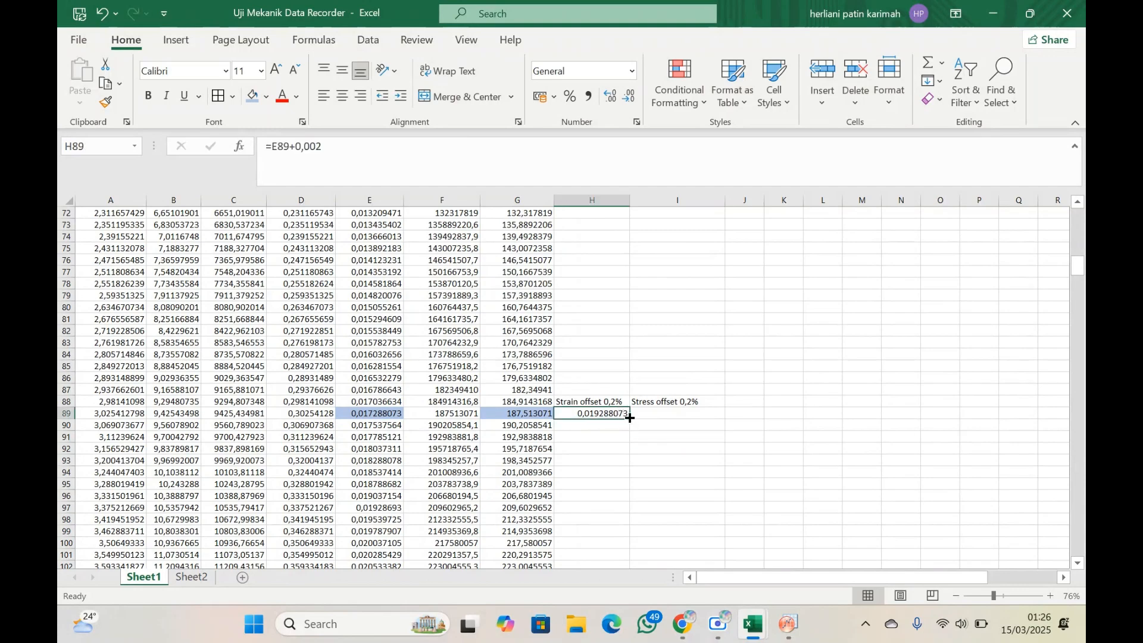
{"action": "scroll", "coordinate": [630, 418], "scroll_direction": "down", "scroll_amount": 11}
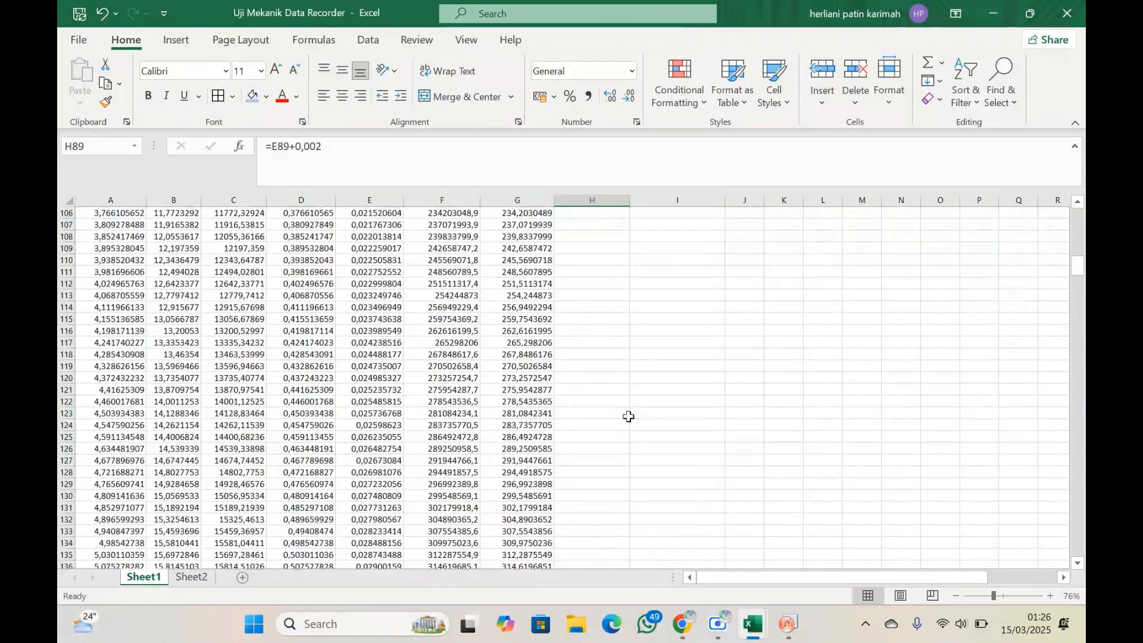
{"action": "left_click", "coordinate": [389, 428]}
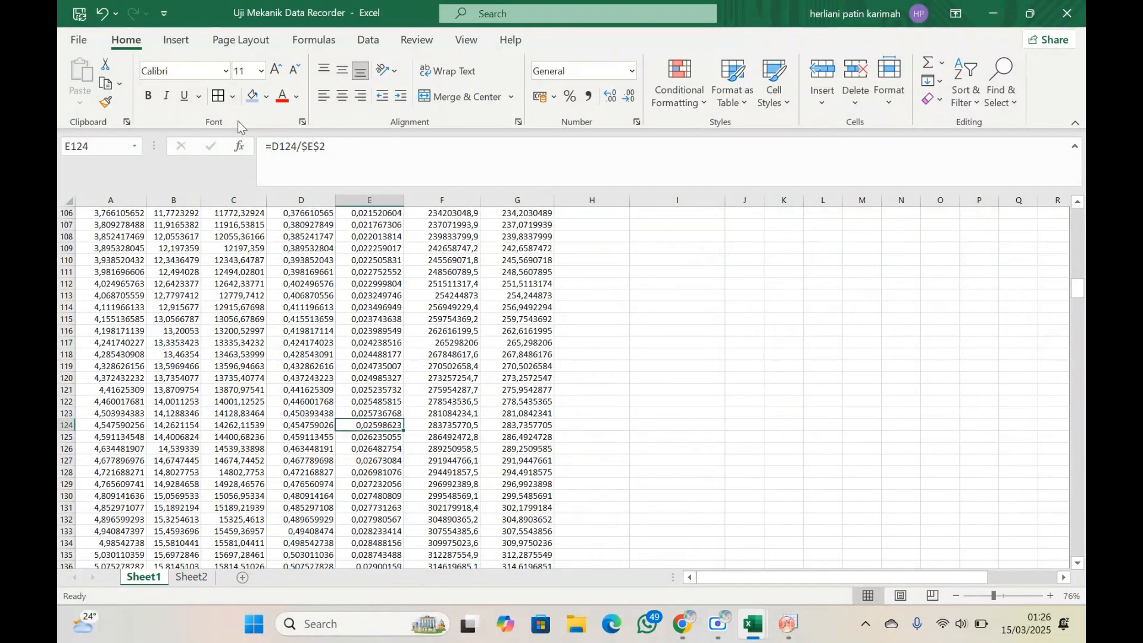
{"action": "left_click", "coordinate": [252, 97]}
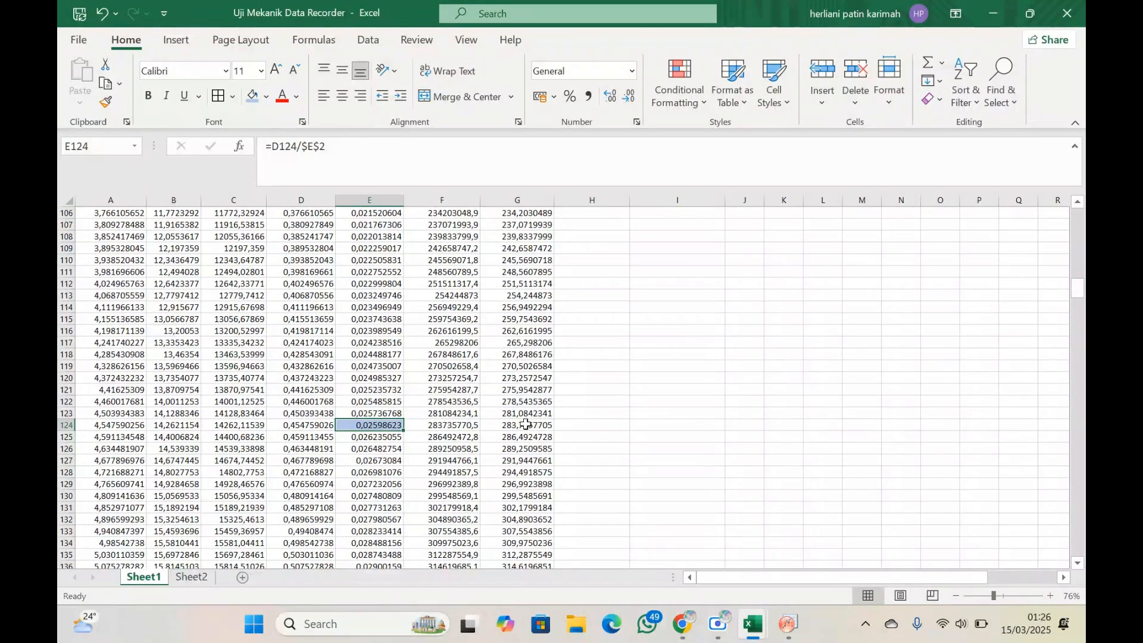
{"action": "left_click", "coordinate": [526, 424]}
{"action": "left_click", "coordinate": [251, 101]}
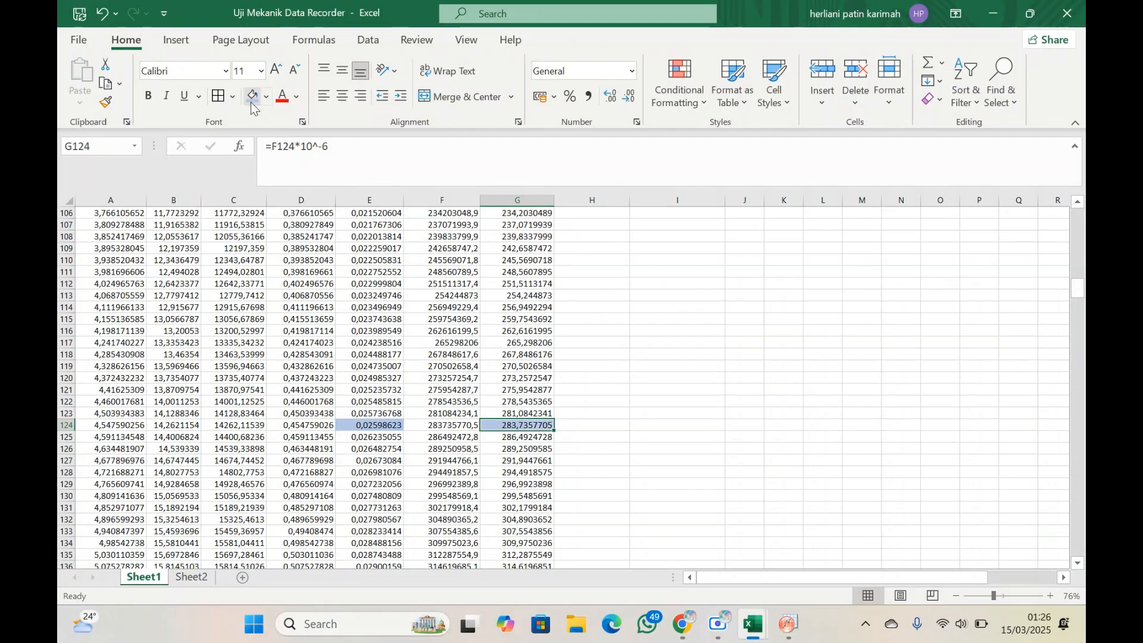
Extend the offset strain formula from H89 down to H124.
{"action": "scroll", "coordinate": [578, 398], "scroll_direction": "up", "scroll_amount": 8}
{"action": "left_click", "coordinate": [582, 399]}
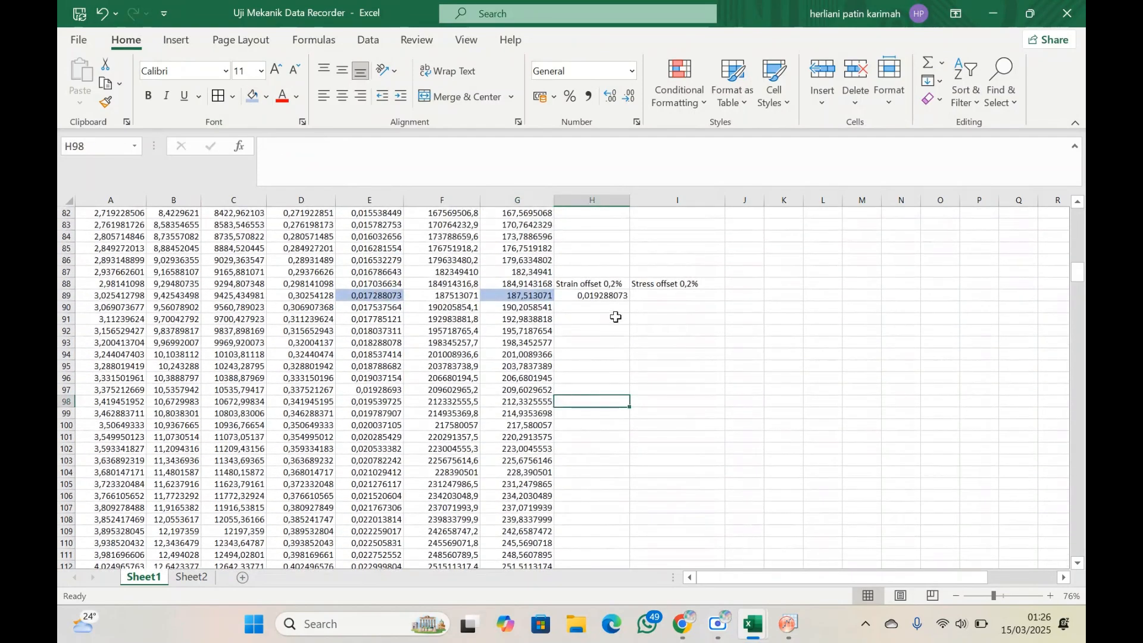
{"action": "left_click", "coordinate": [623, 298]}
{"action": "mouse_move", "coordinate": [629, 299]}
{"action": "left_mouse_down"}
{"action": "mouse_move", "coordinate": [643, 567]}
{"action": "mouse_move", "coordinate": [635, 593]}
{"action": "mouse_move", "coordinate": [630, 477]}
{"action": "left_mouse_up"}
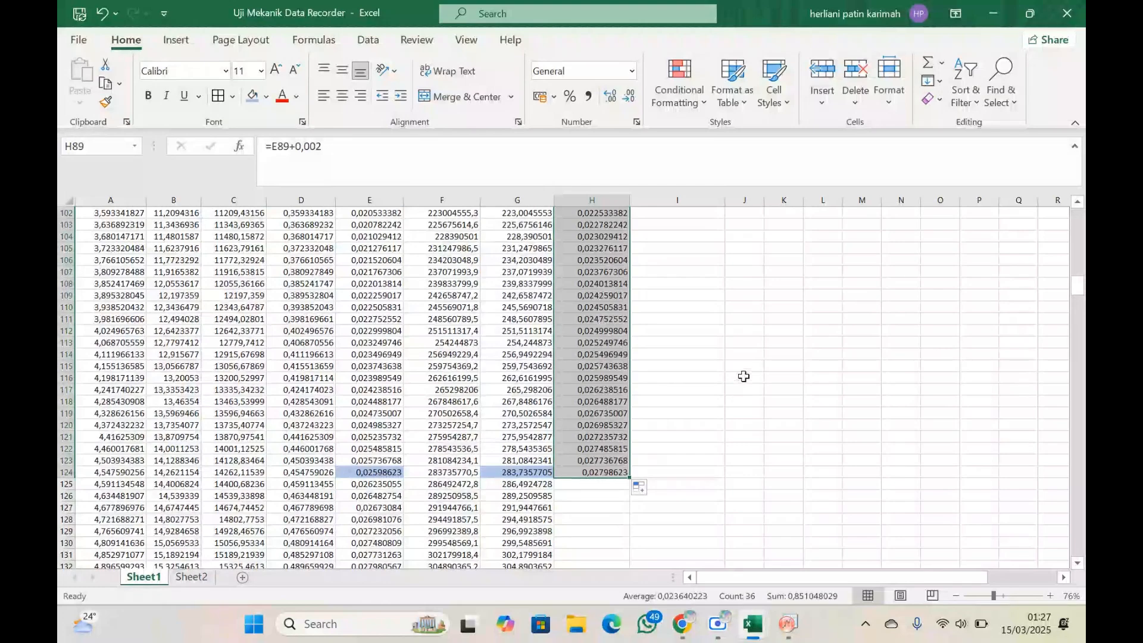
Copy the MPa stress values of the proportional region, cells G89 to G124.
{"action": "scroll", "coordinate": [744, 376], "scroll_direction": "up", "scroll_amount": 5}
{"action": "left_click", "coordinate": [666, 247]}
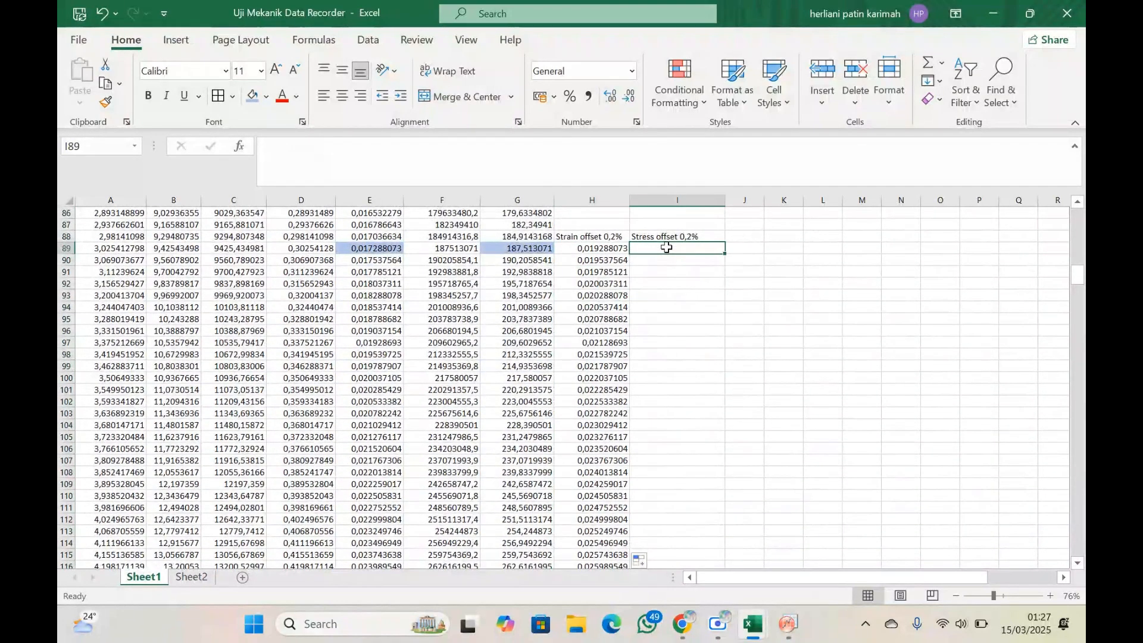
{"action": "left_click", "coordinate": [523, 253]}
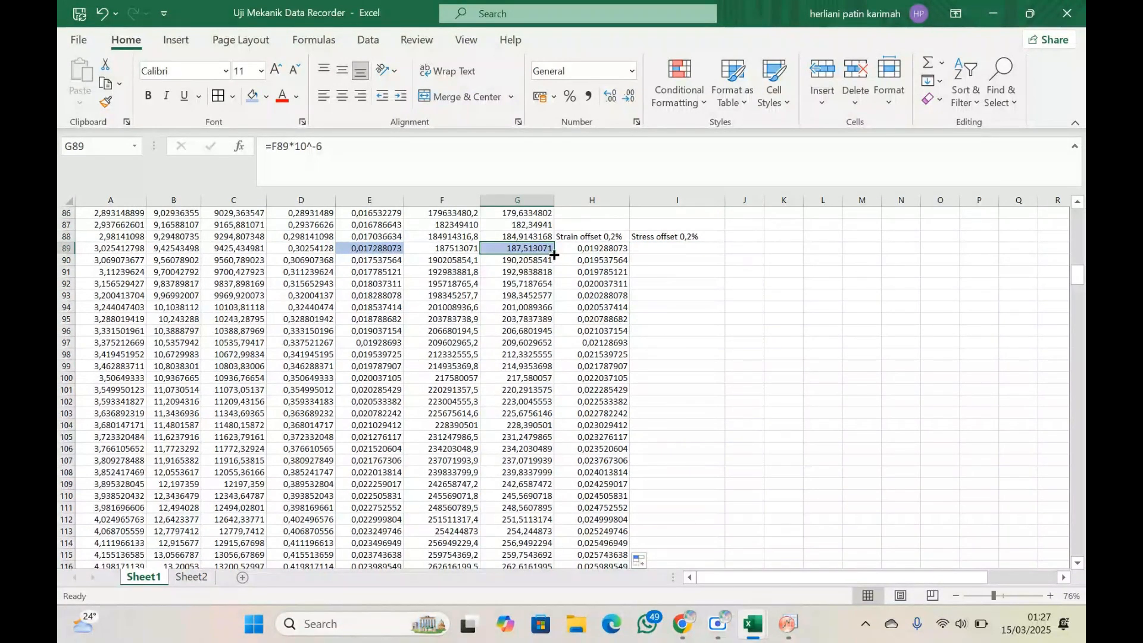
{"action": "left_click_drag", "start_coordinate": [548, 250], "coordinate": [541, 514]}
{"action": "key", "text": "ctrl+c"}
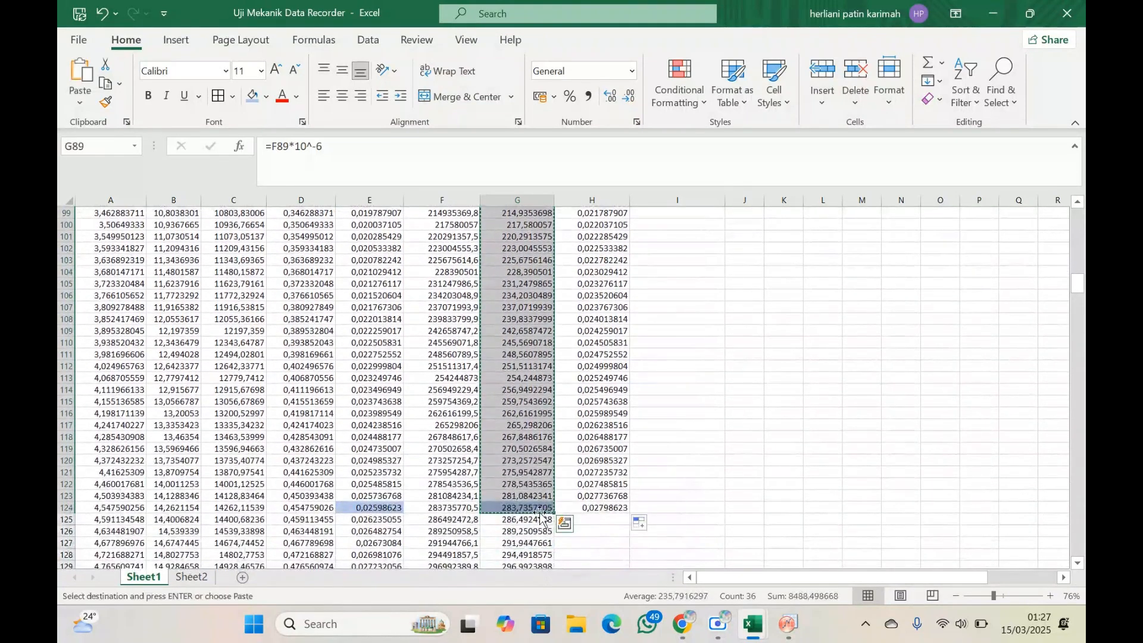
Paste the copied stresses as values only into the Stress offset 0,2% column, starting at I89.
{"action": "left_click", "coordinate": [658, 412]}
{"action": "scroll", "coordinate": [658, 413], "scroll_direction": "up", "scroll_amount": 4}
{"action": "scroll", "coordinate": [658, 413], "scroll_direction": "up", "scroll_amount": 1}
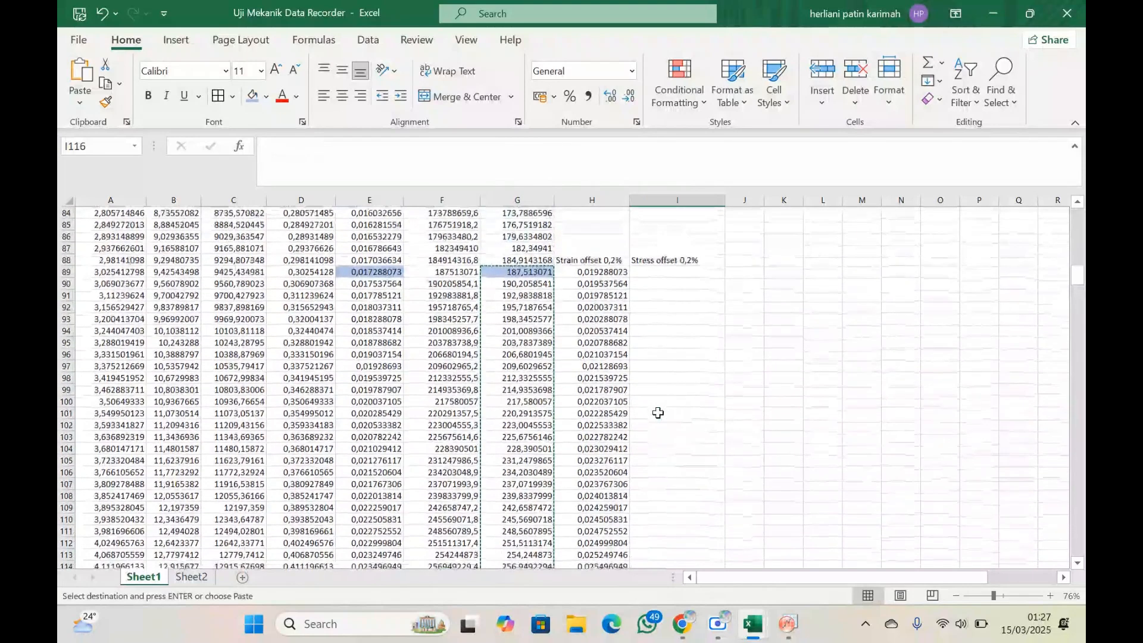
{"action": "left_click", "coordinate": [659, 272]}
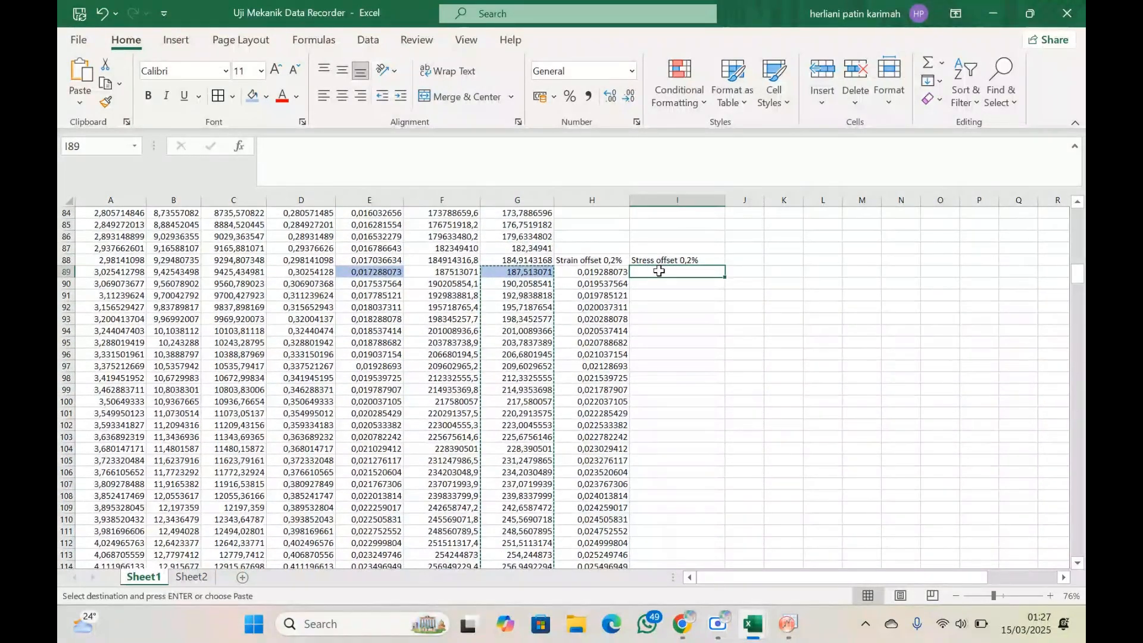
{"action": "key", "text": "ctrl+v"}
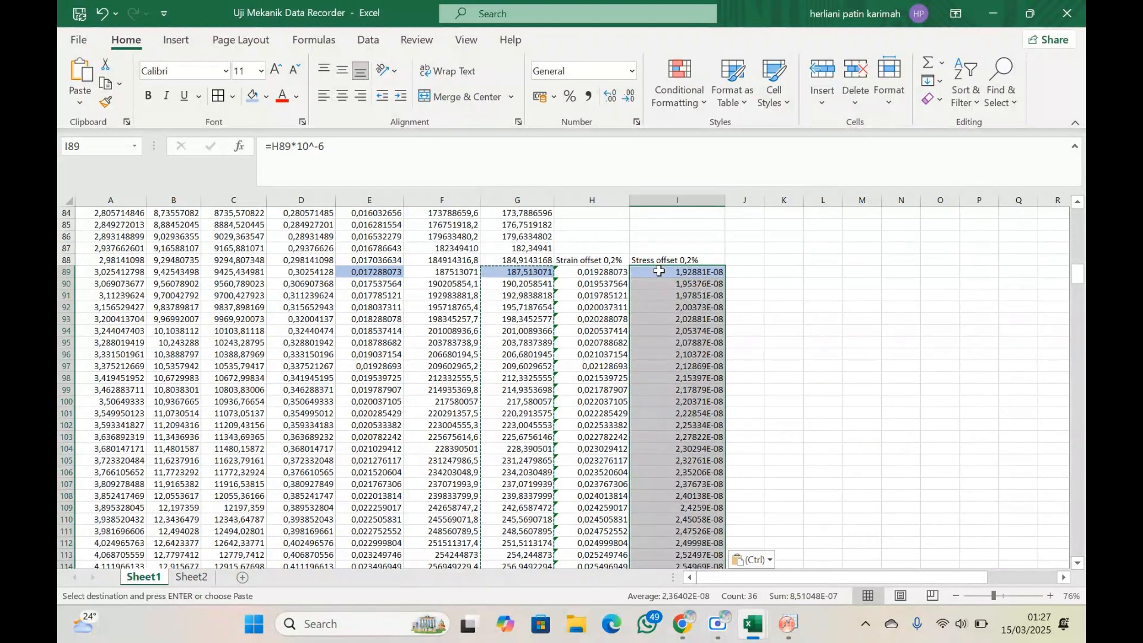
{"action": "key", "text": "ctrl+z"}
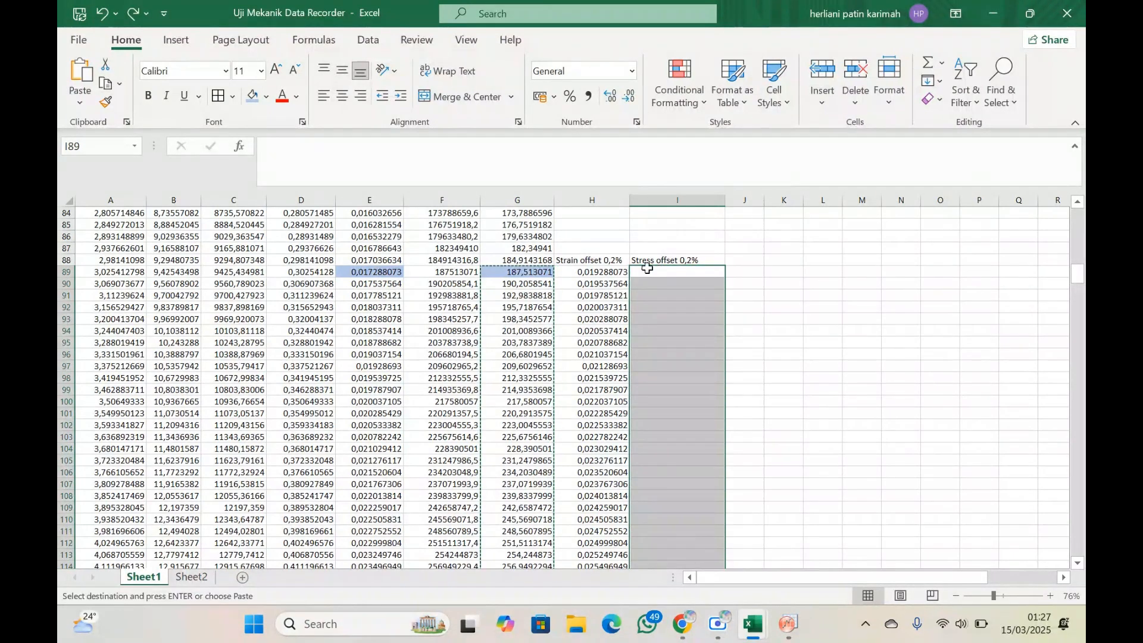
{"action": "left_click", "coordinate": [89, 101]}
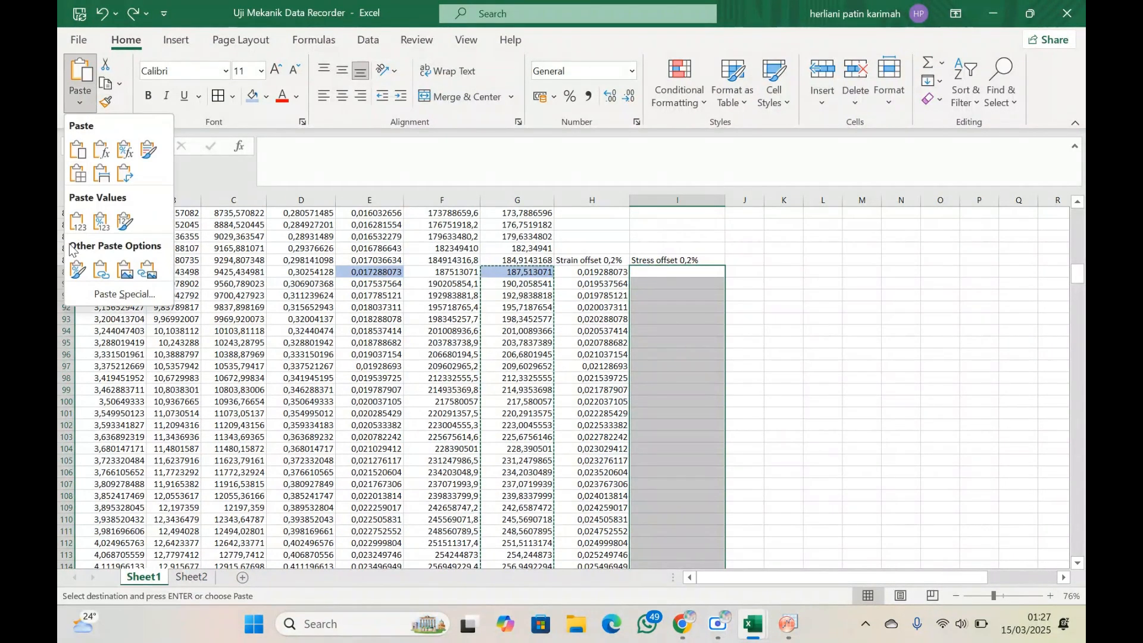
{"action": "left_click", "coordinate": [77, 223]}
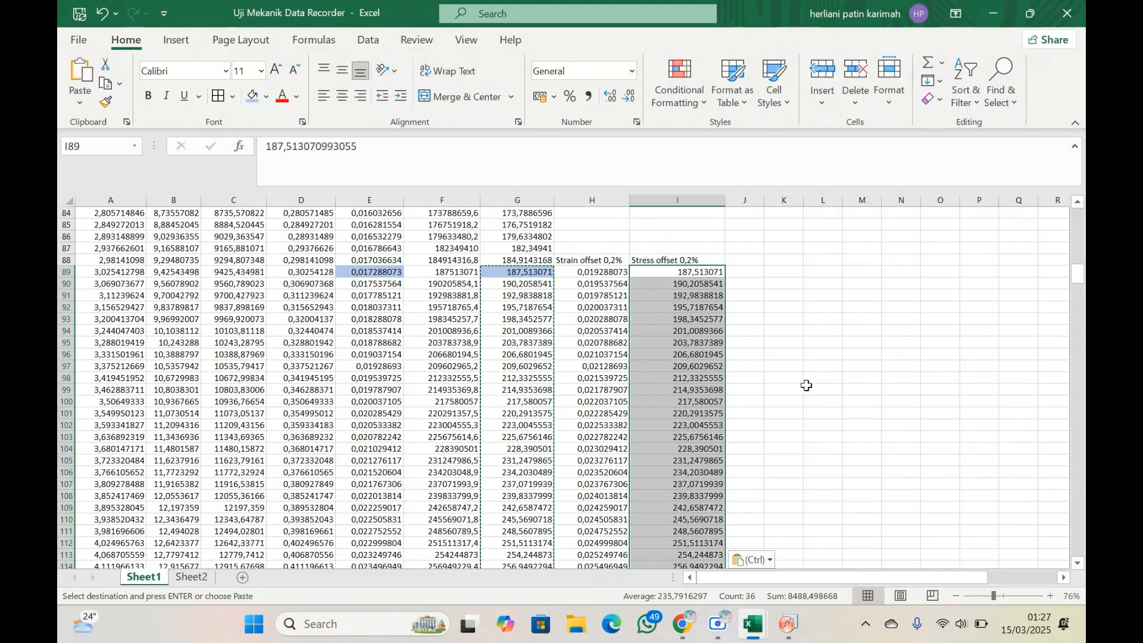
{"action": "left_click", "coordinate": [807, 387]}
Add a new data series named "Stress-Strain offset" to the Kurva Stress-Strain chart.
{"action": "scroll", "coordinate": [807, 387], "scroll_direction": "up", "scroll_amount": 1}
{"action": "scroll", "coordinate": [807, 387], "scroll_direction": "up", "scroll_amount": 4}
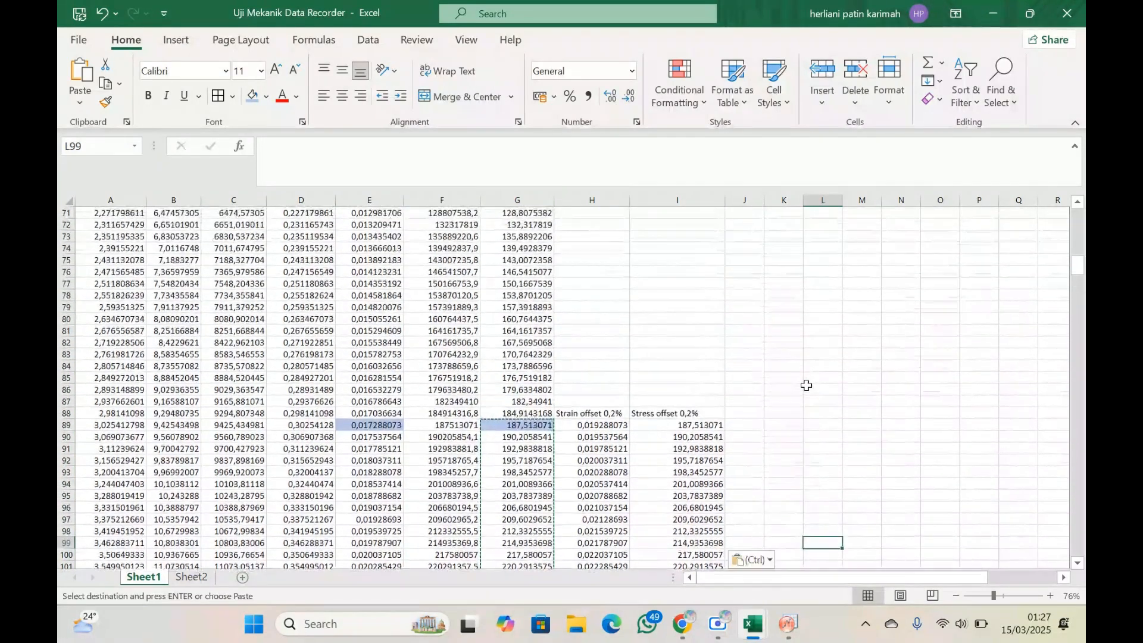
{"action": "scroll", "coordinate": [807, 386], "scroll_direction": "down", "scroll_amount": 1}
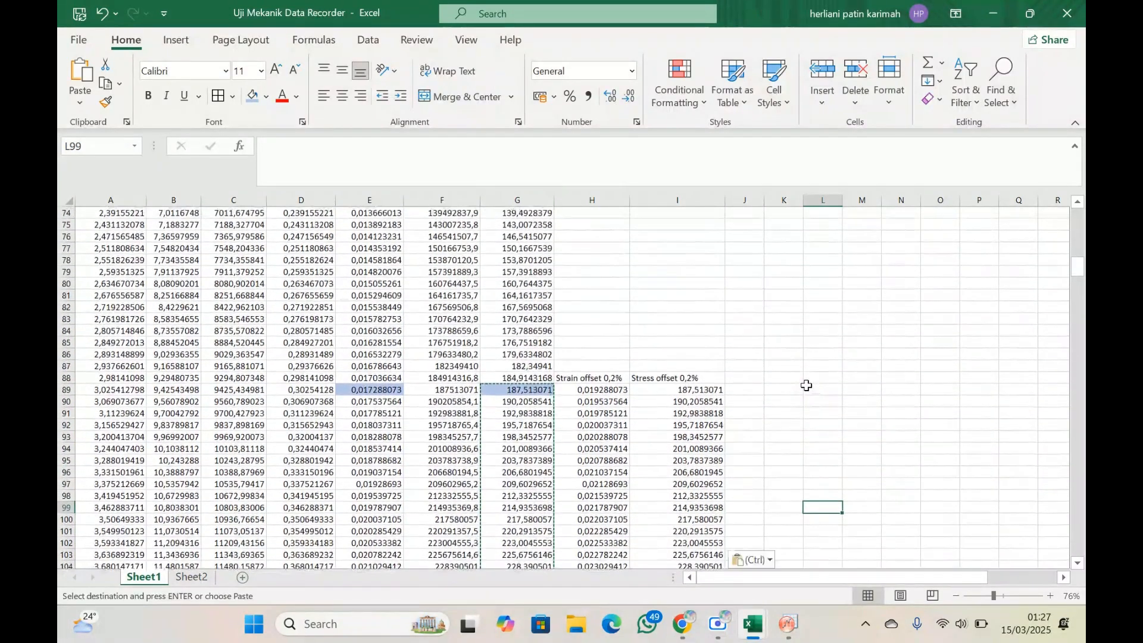
{"action": "scroll", "coordinate": [805, 379], "scroll_direction": "up", "scroll_amount": 1}
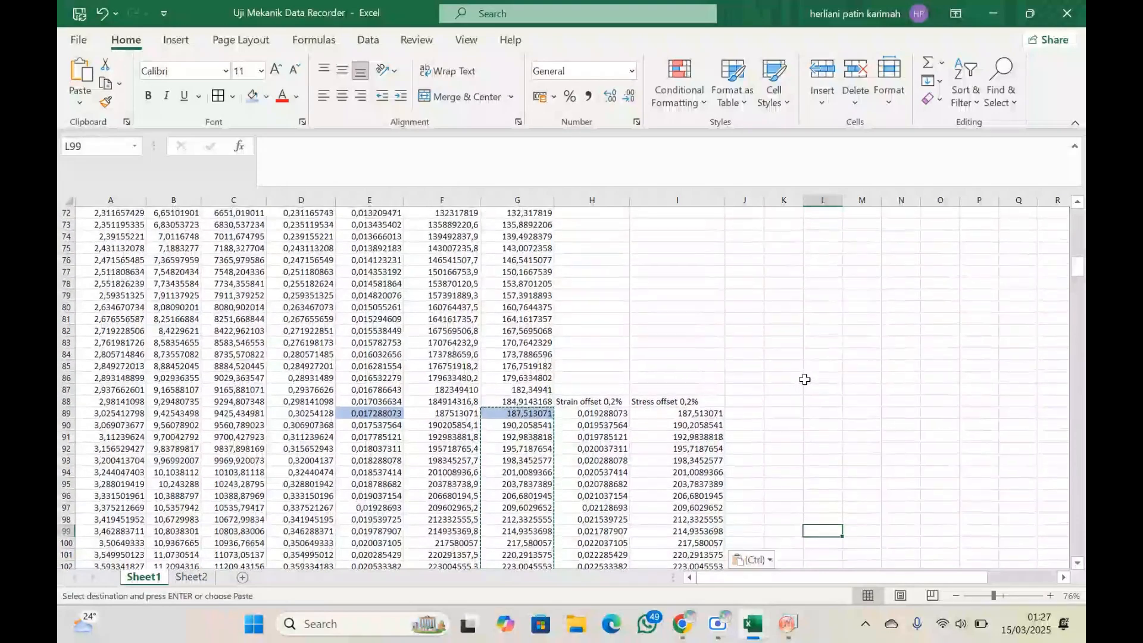
{"action": "scroll", "coordinate": [805, 380], "scroll_direction": "up", "scroll_amount": 20}
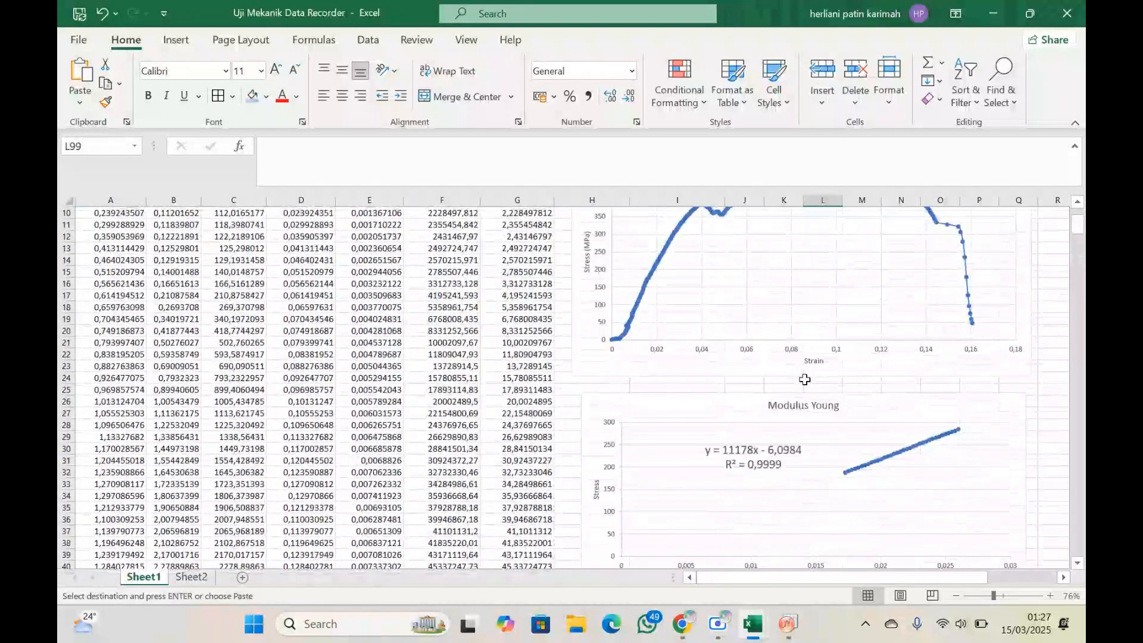
{"action": "scroll", "coordinate": [806, 379], "scroll_direction": "up", "scroll_amount": 3}
{"action": "left_click", "coordinate": [711, 256]}
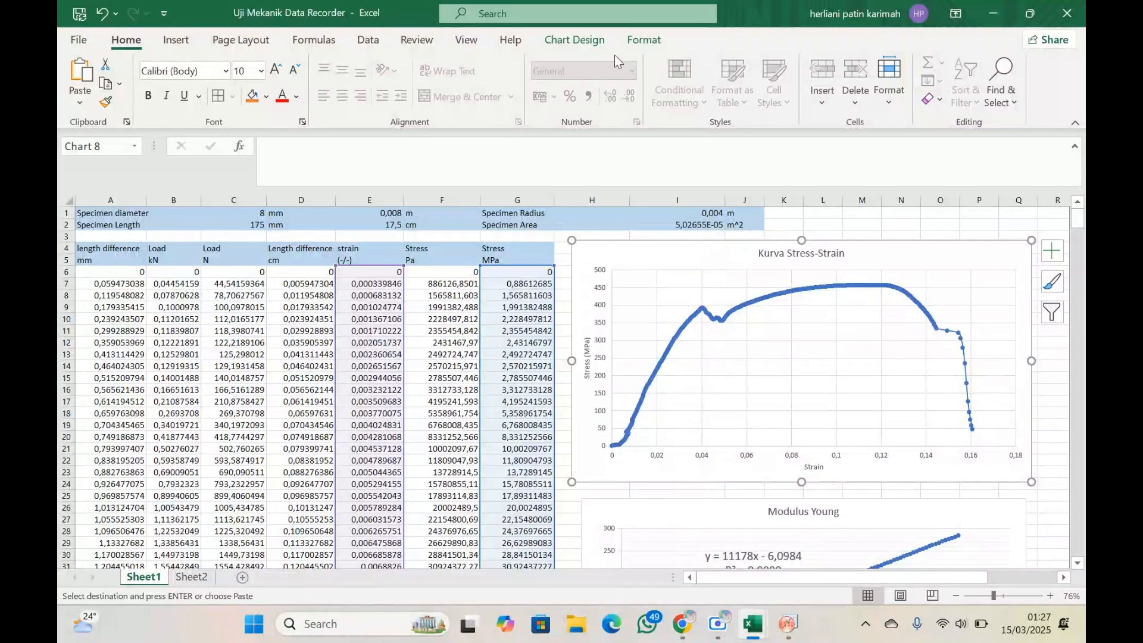
{"action": "left_click", "coordinate": [591, 42]}
{"action": "left_click", "coordinate": [885, 95]}
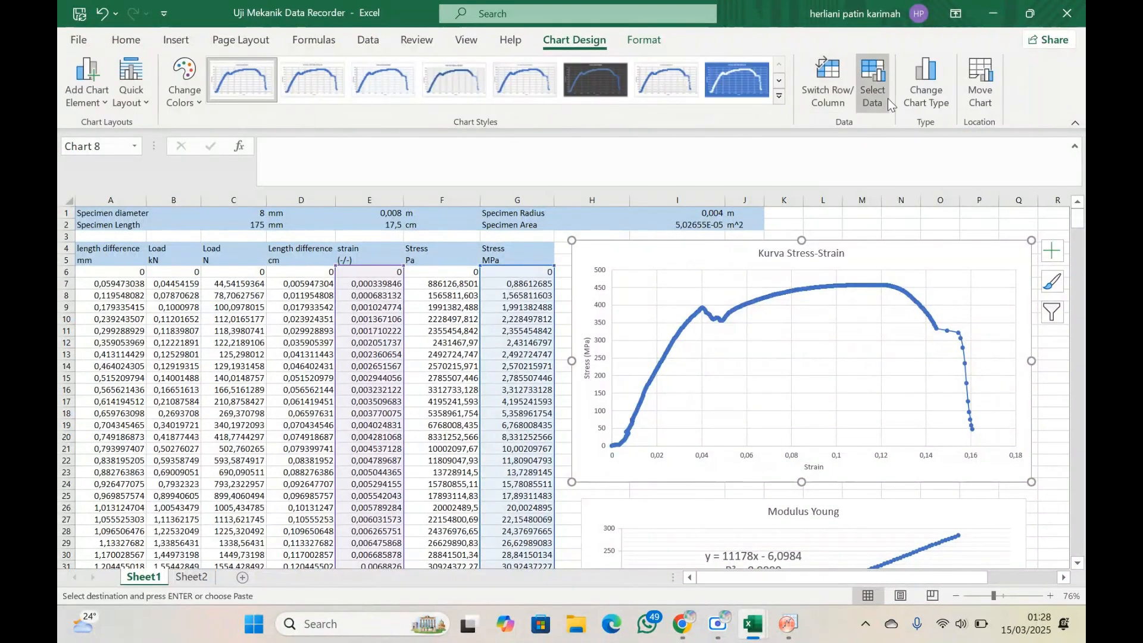
{"action": "left_click", "coordinate": [432, 284]}
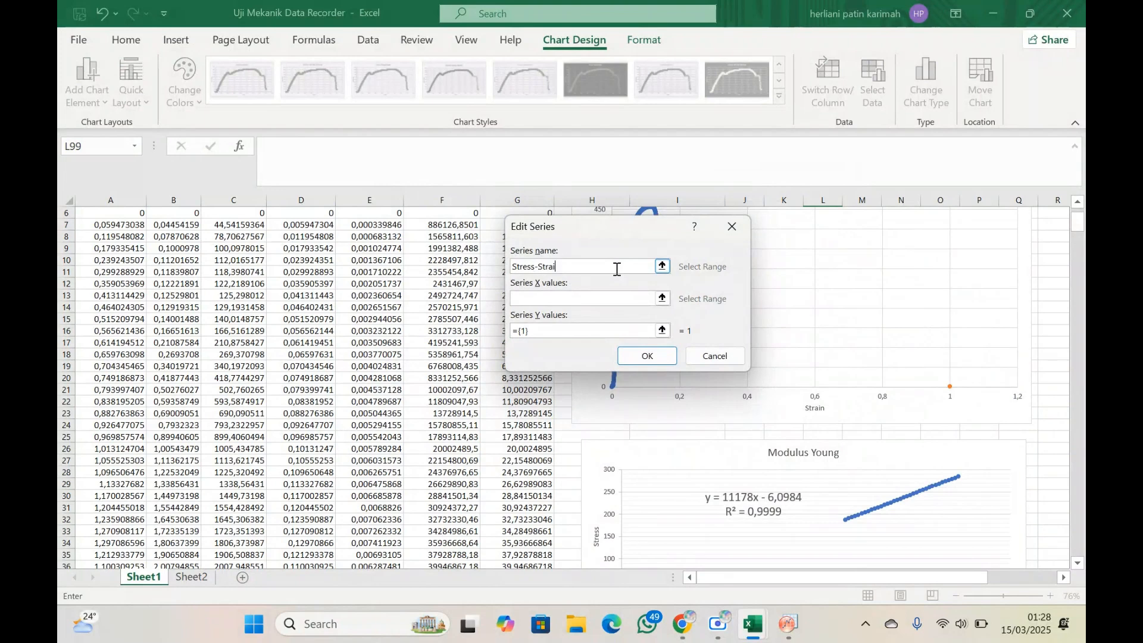
{"action": "type", "text": "Stress-Strain offset"}
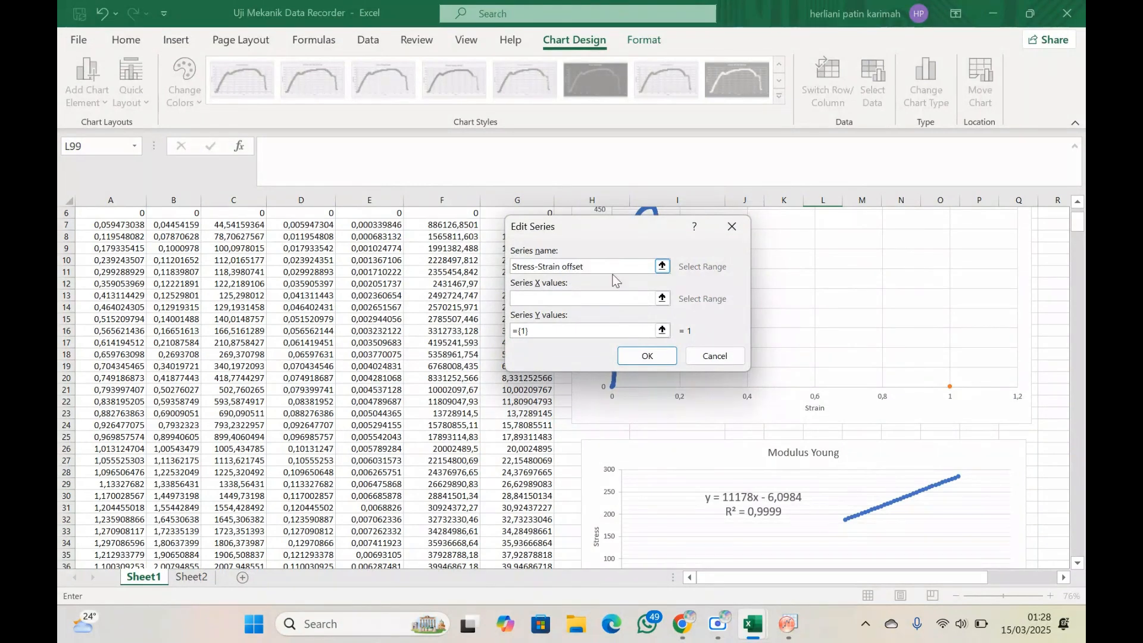
Set the new series' X values to the offset strain cells H89:H124 on Sheet1.
{"action": "left_click", "coordinate": [599, 297]}
{"action": "scroll", "coordinate": [509, 429], "scroll_direction": "down", "scroll_amount": 13}
{"action": "scroll", "coordinate": [509, 428], "scroll_direction": "down", "scroll_amount": 8}
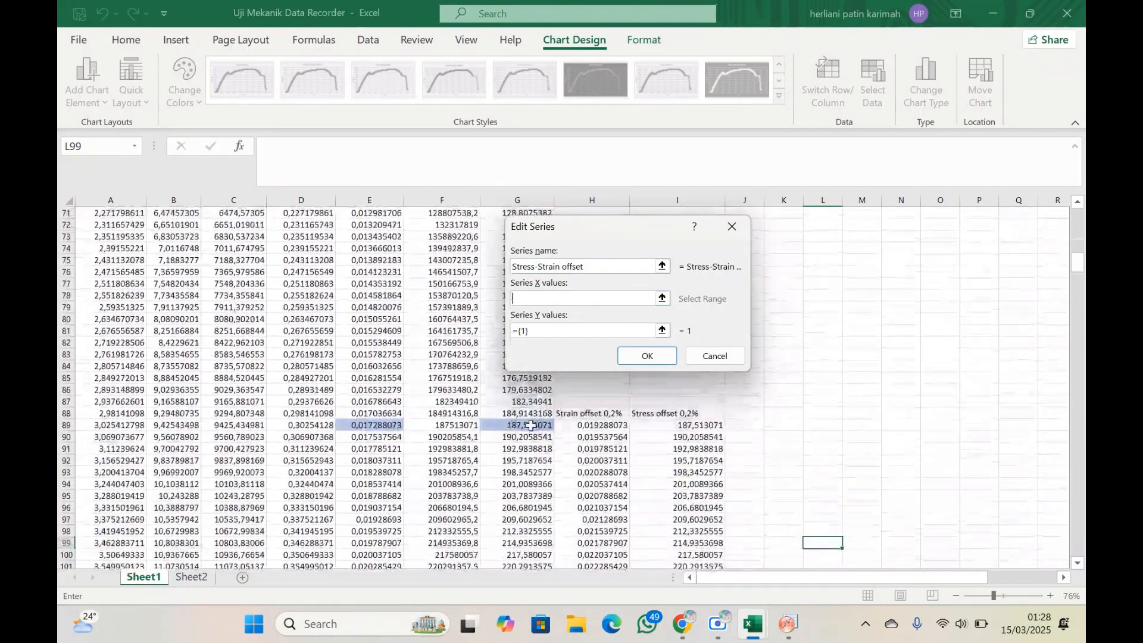
{"action": "left_click", "coordinate": [589, 425]}
{"action": "left_click_drag", "start_coordinate": [588, 425], "coordinate": [499, 327]}
Set the new series' Y values to the offset stress cells I89:I124 and apply the chart data changes.
{"action": "key", "text": "BackSpace"}
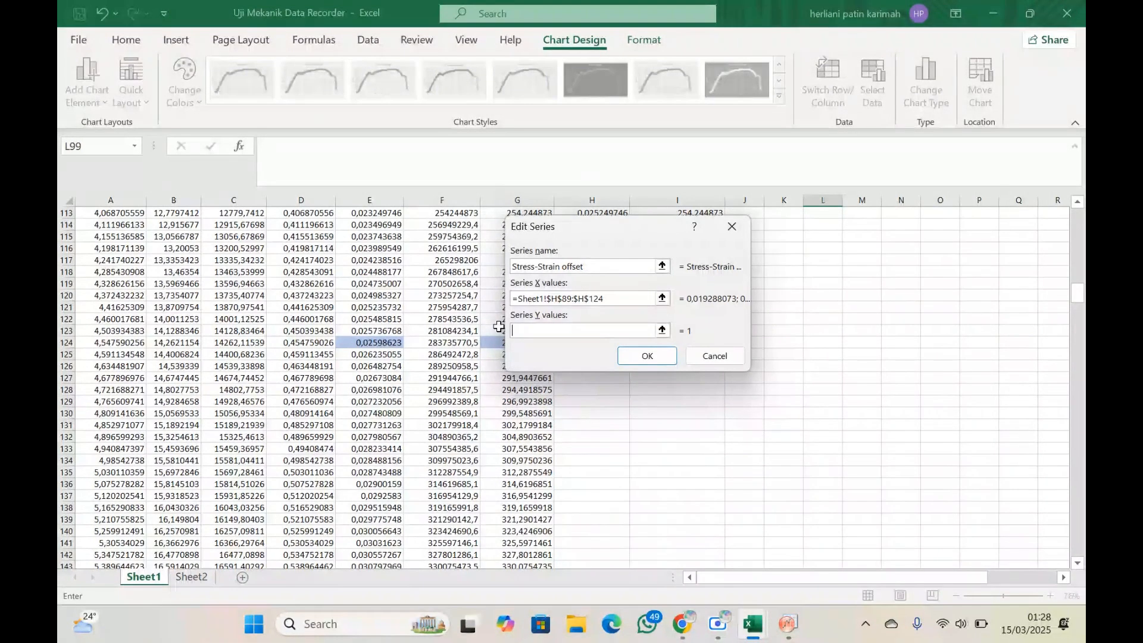
{"action": "scroll", "coordinate": [658, 434], "scroll_direction": "up", "scroll_amount": 14}
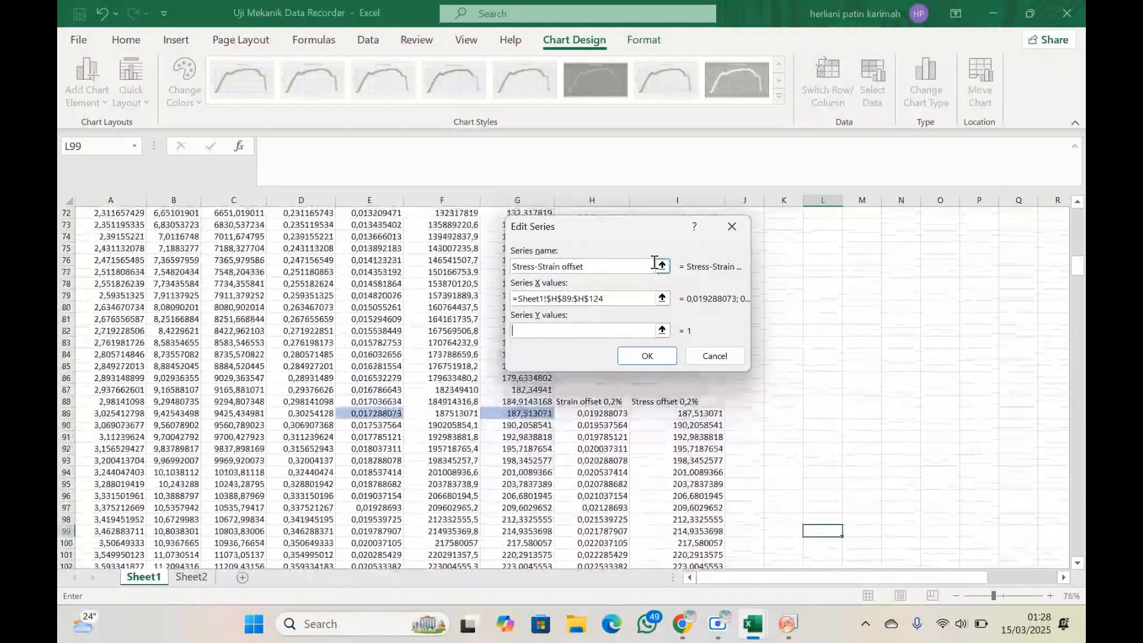
{"action": "left_click_drag", "start_coordinate": [648, 224], "coordinate": [883, 246]}
{"action": "left_click_drag", "start_coordinate": [686, 416], "coordinate": [690, 462]}
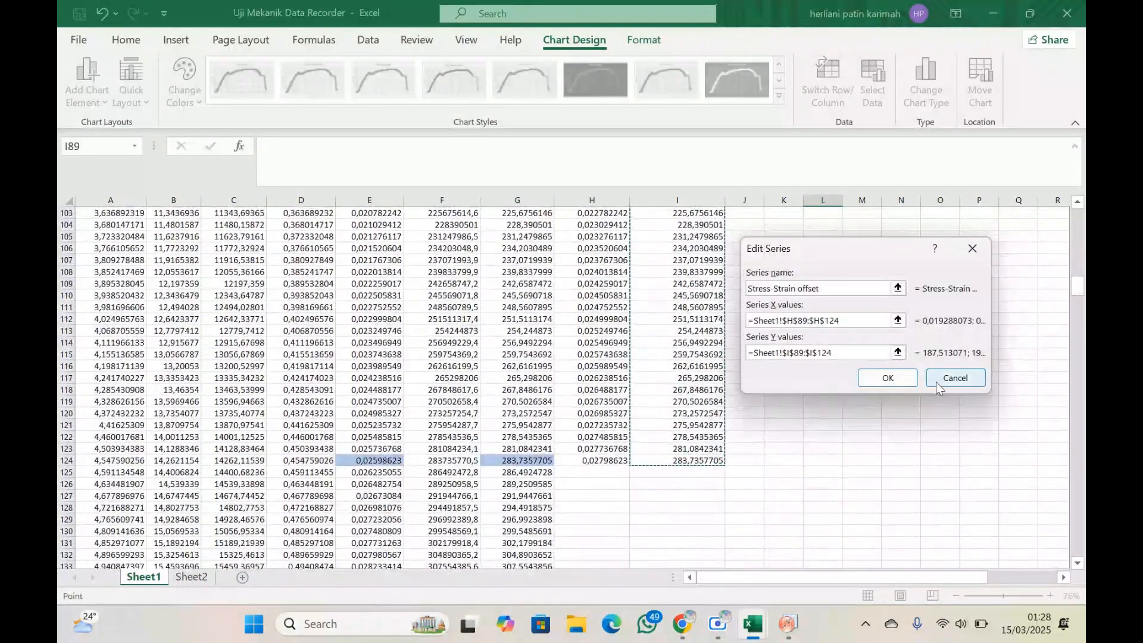
{"action": "left_click", "coordinate": [885, 379]}
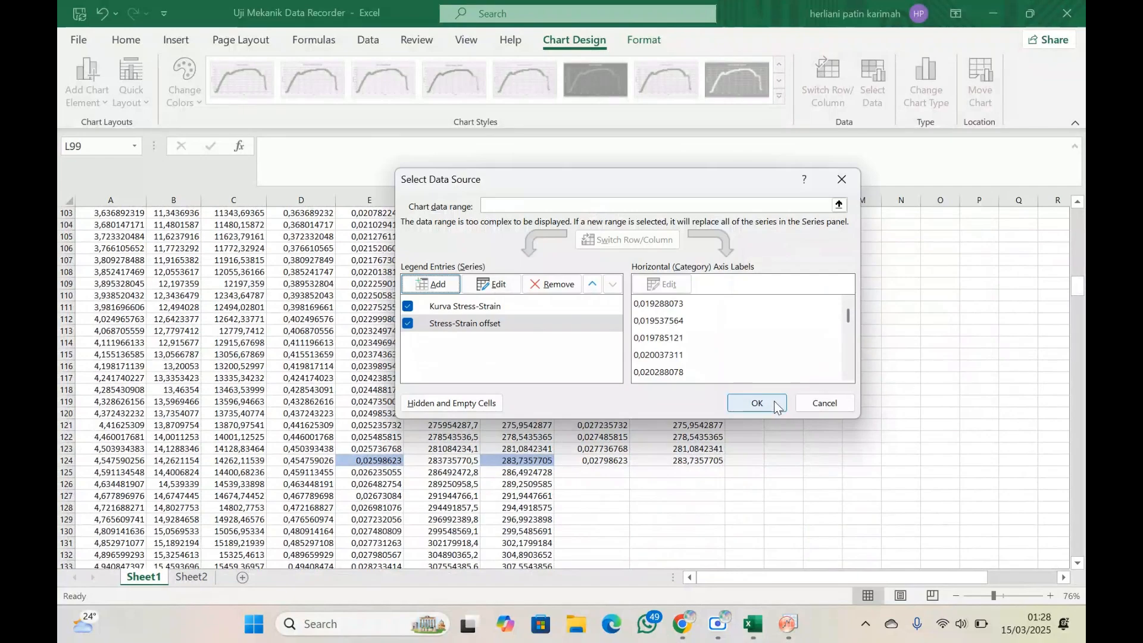
{"action": "left_click", "coordinate": [756, 403]}
Extend the offset strain formula in column H from H124 down to H178.
{"action": "scroll", "coordinate": [775, 401], "scroll_direction": "up", "scroll_amount": 18}
{"action": "scroll", "coordinate": [774, 401], "scroll_direction": "up", "scroll_amount": 14}
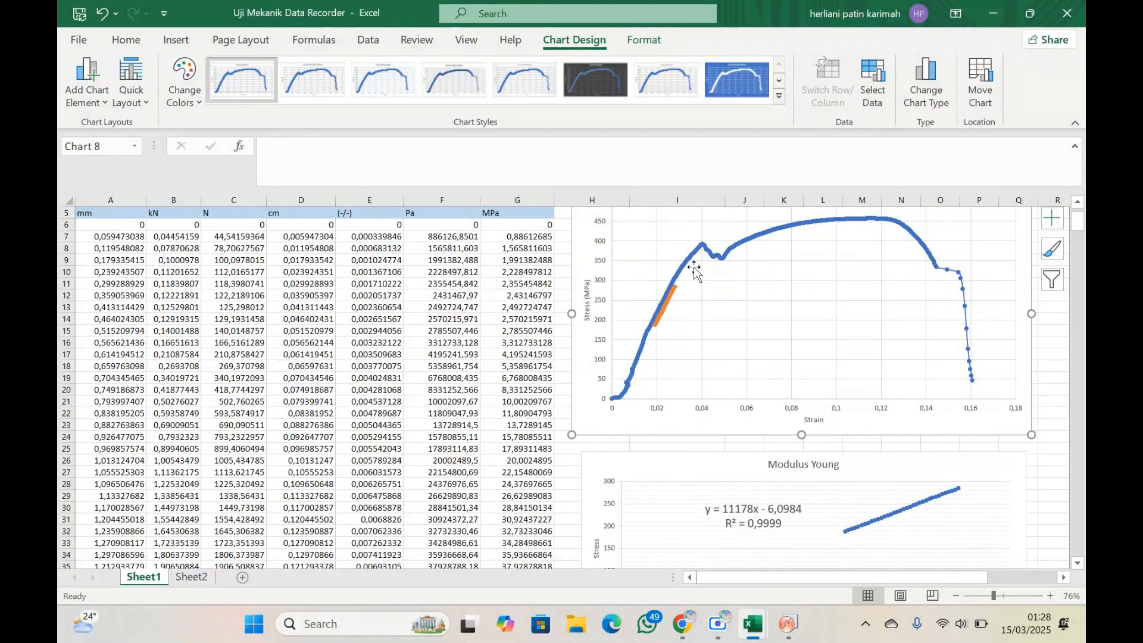
{"action": "mouse_move", "coordinate": [705, 261]}
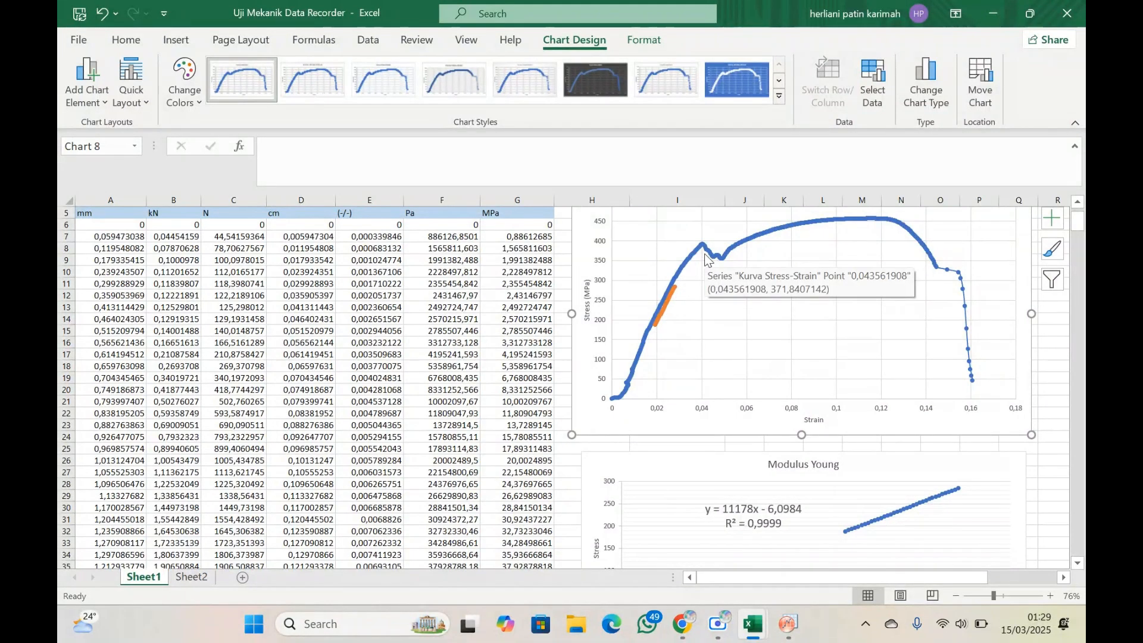
{"action": "scroll", "coordinate": [705, 254], "scroll_direction": "up", "scroll_amount": 1}
{"action": "scroll", "coordinate": [667, 392], "scroll_direction": "down", "scroll_amount": 6}
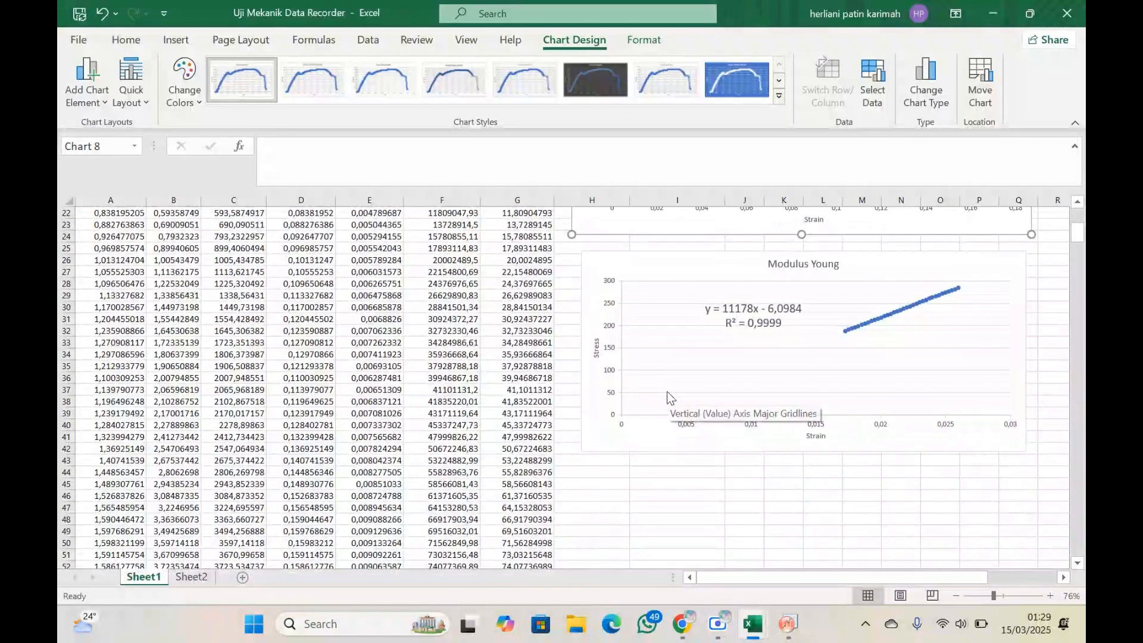
{"action": "scroll", "coordinate": [616, 514], "scroll_direction": "down", "scroll_amount": 10}
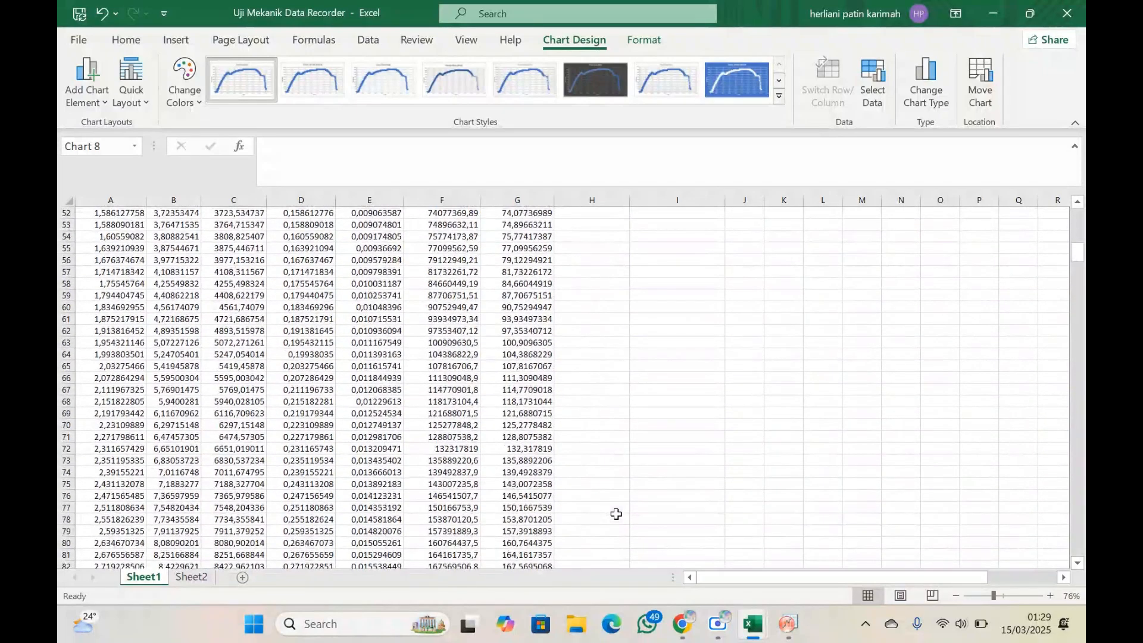
{"action": "scroll", "coordinate": [616, 514], "scroll_direction": "down", "scroll_amount": 20}
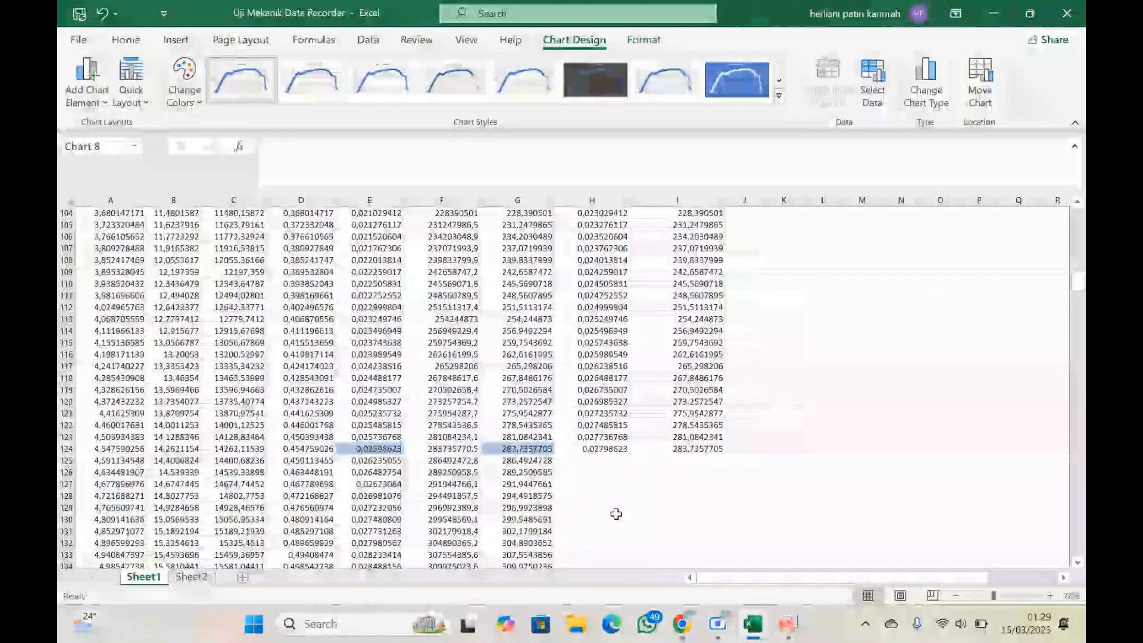
{"action": "scroll", "coordinate": [616, 514], "scroll_direction": "down", "scroll_amount": 5}
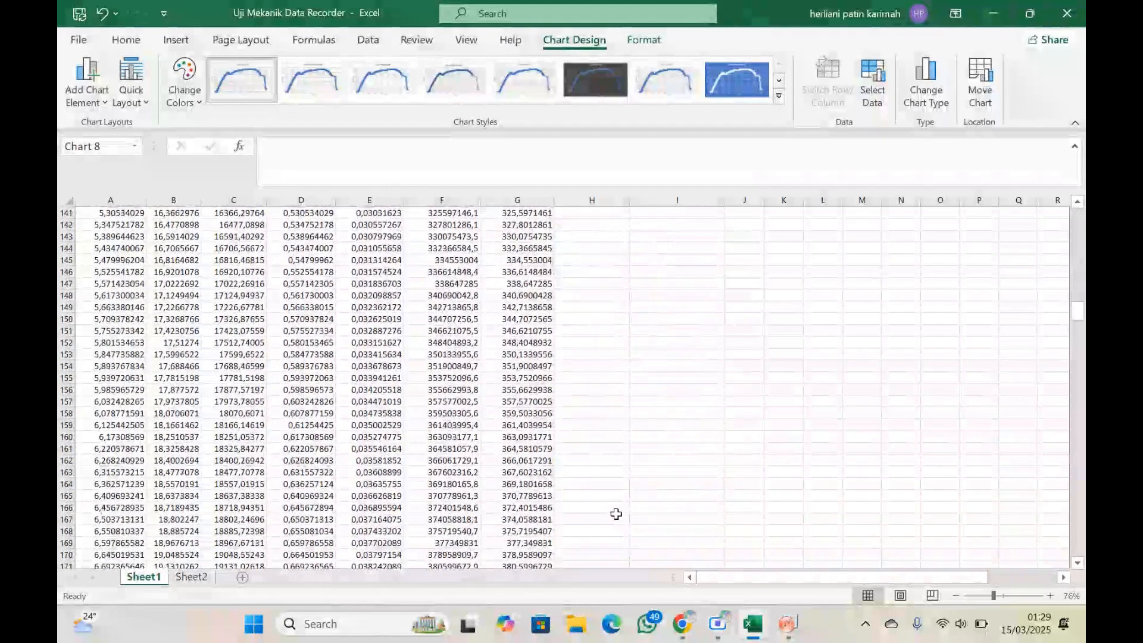
{"action": "scroll", "coordinate": [616, 514], "scroll_direction": "up", "scroll_amount": 16}
{"action": "scroll", "coordinate": [603, 452], "scroll_direction": "down", "scroll_amount": 7}
{"action": "left_click", "coordinate": [603, 319]}
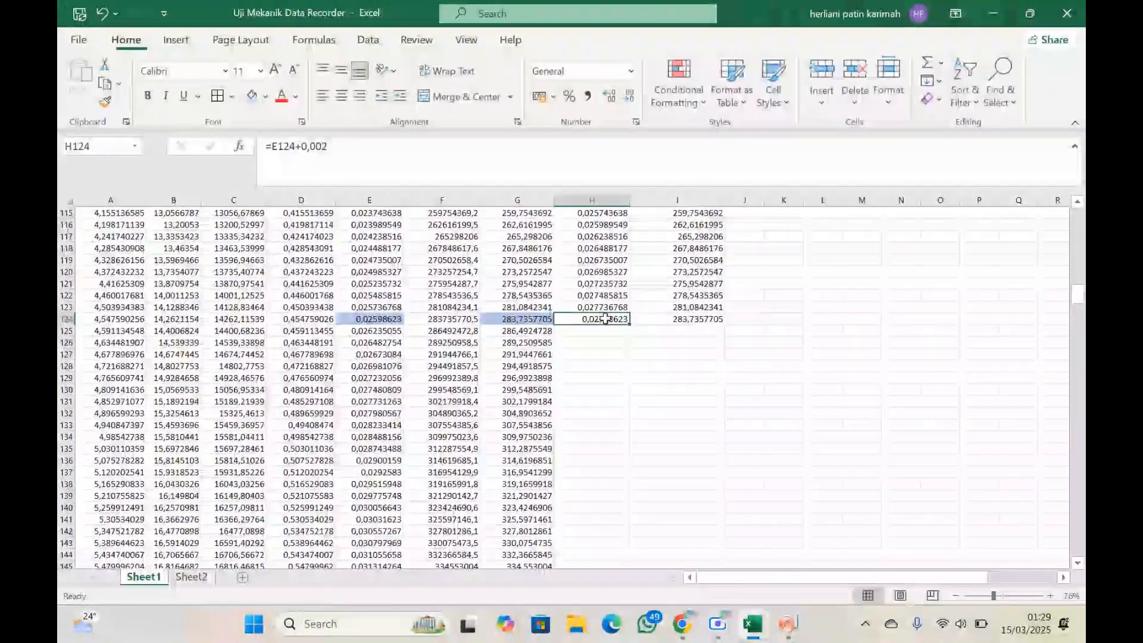
{"action": "left_click_drag", "start_coordinate": [628, 321], "coordinate": [605, 477]}
In I125, calculate the offset stress from strain, slope and intercept with the formula =E125*$T$10+$T$11.
{"action": "scroll", "coordinate": [711, 377], "scroll_direction": "up", "scroll_amount": 3}
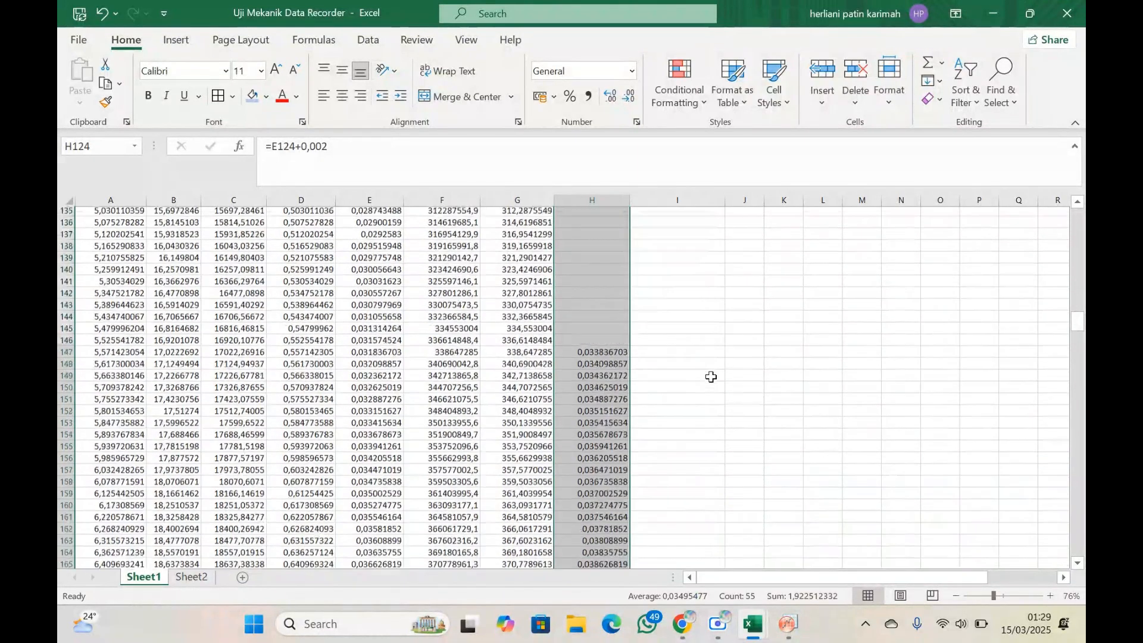
{"action": "scroll", "coordinate": [711, 377], "scroll_direction": "up", "scroll_amount": 14}
{"action": "left_click", "coordinate": [689, 459]}
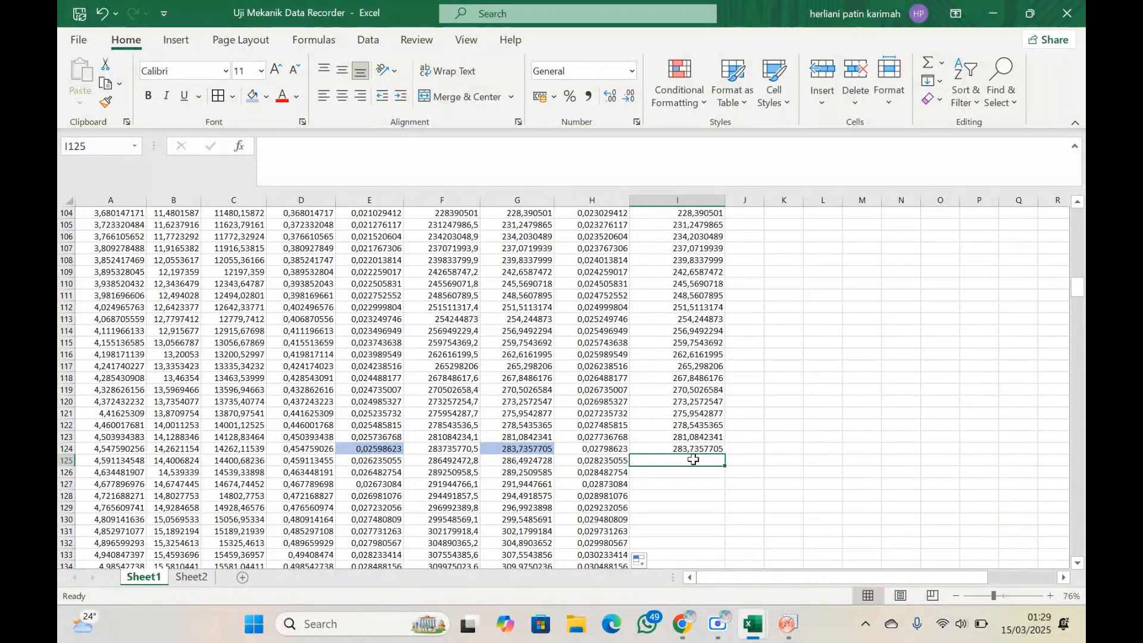
{"action": "type", "text": "="}
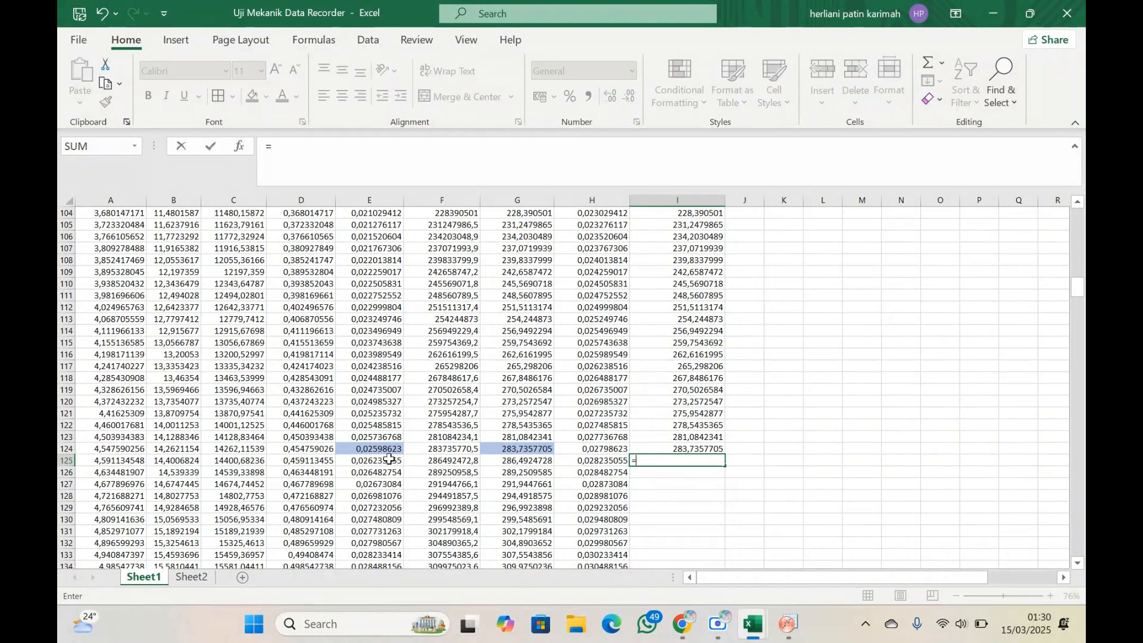
{"action": "left_click", "coordinate": [389, 459]}
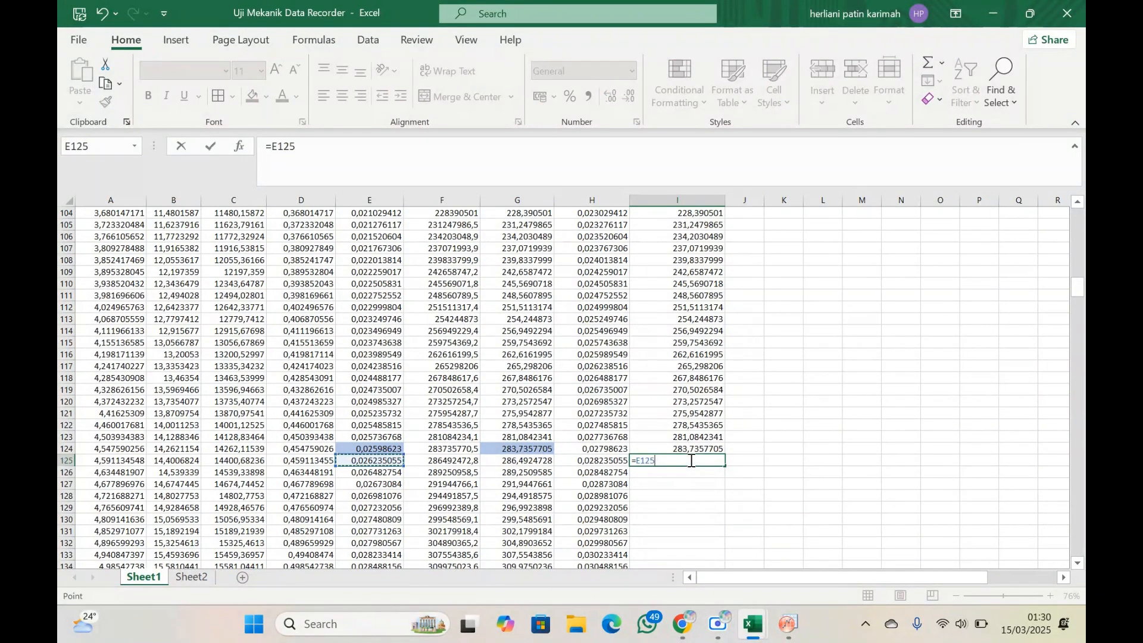
{"action": "type", "text": "*"}
{"action": "scroll", "coordinate": [808, 337], "scroll_direction": "up", "scroll_amount": 20}
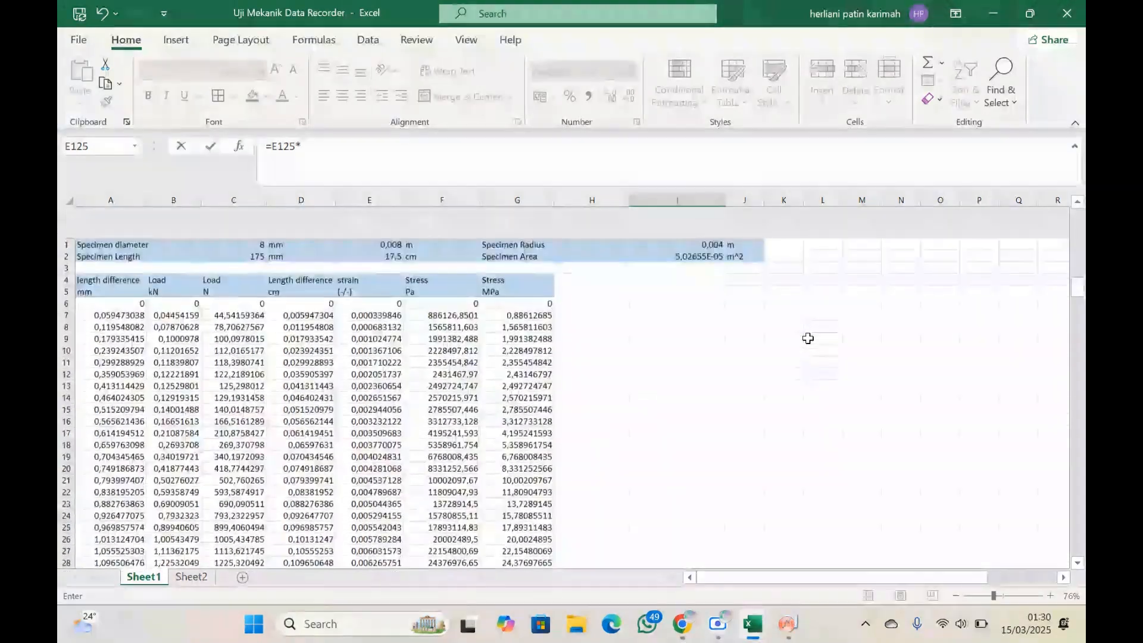
{"action": "scroll", "coordinate": [807, 337], "scroll_direction": "right", "scroll_amount": 5}
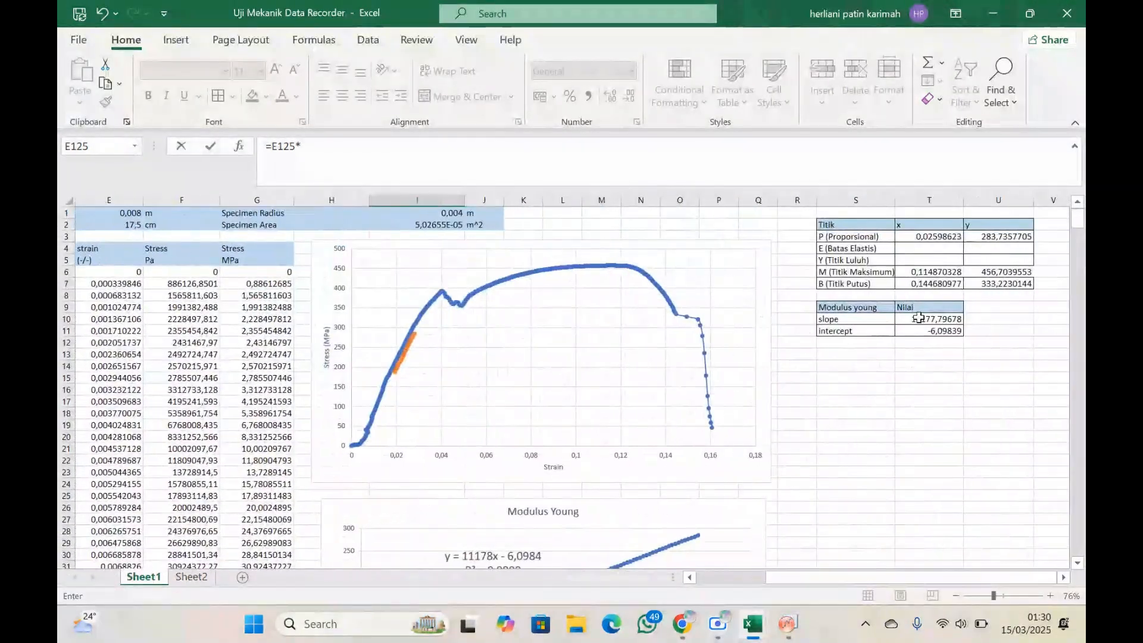
{"action": "left_click", "coordinate": [920, 319]}
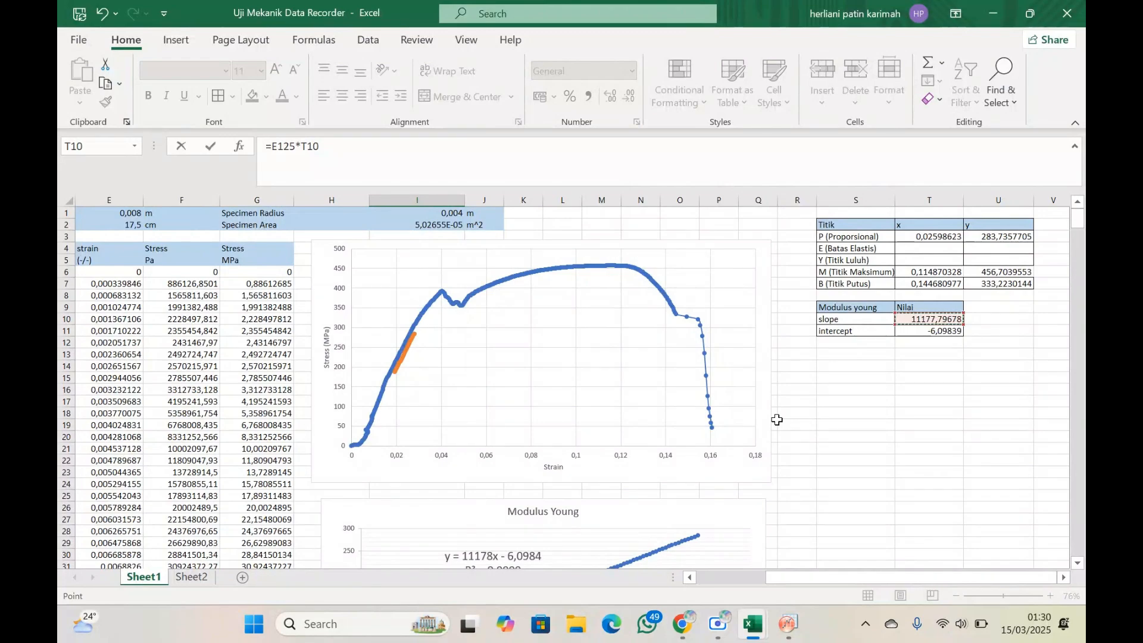
{"action": "key", "text": "F4"}
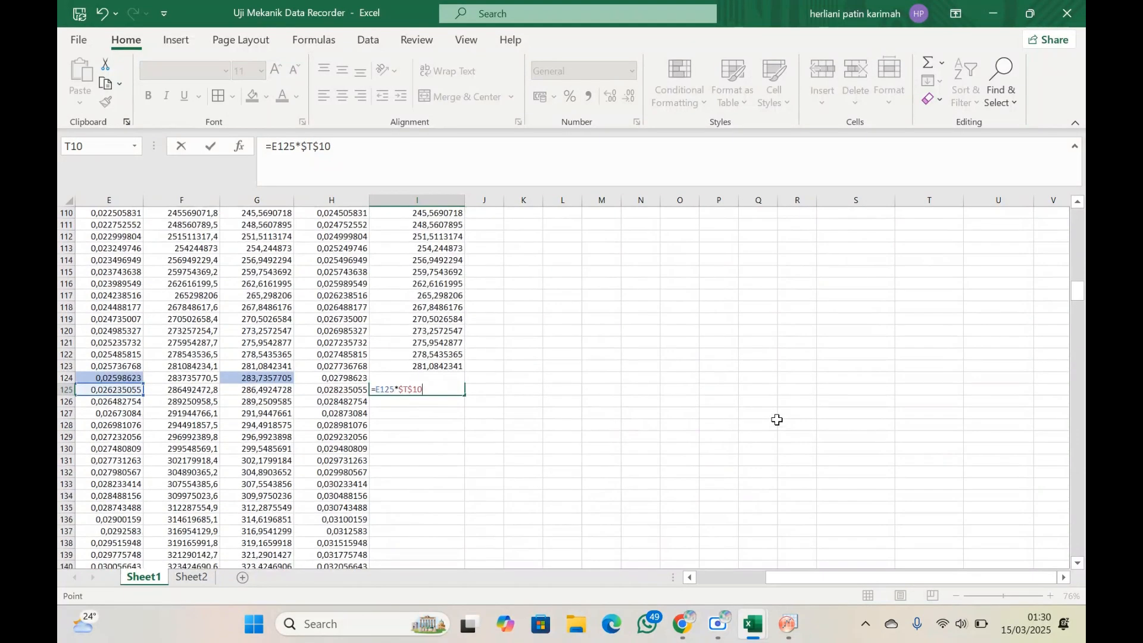
{"action": "type", "text": "+"}
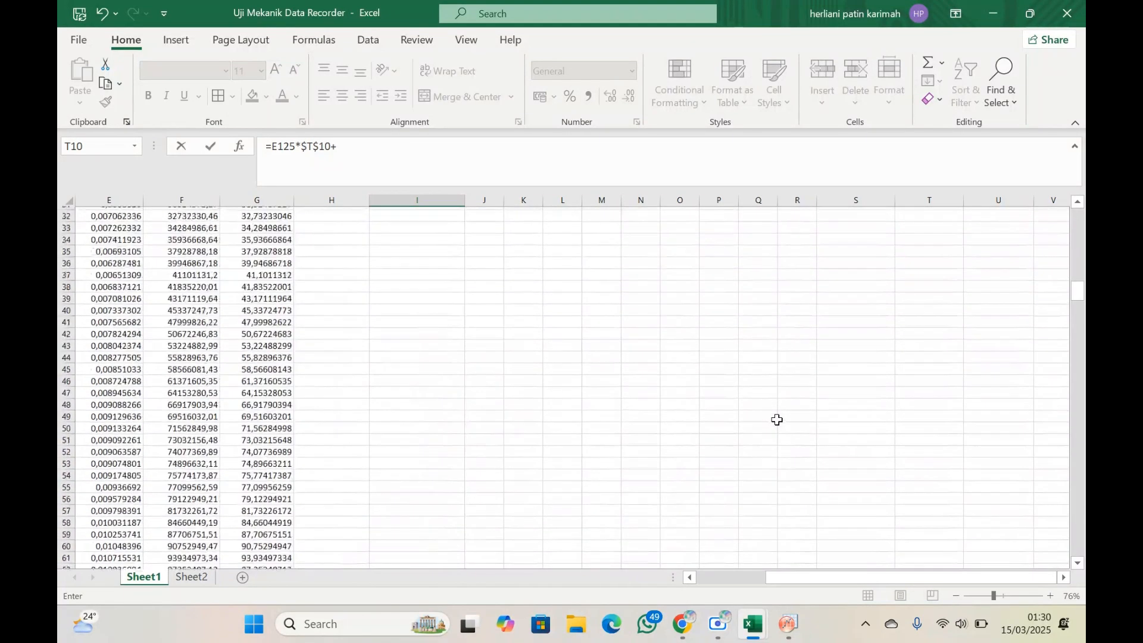
{"action": "left_click", "coordinate": [921, 332]}
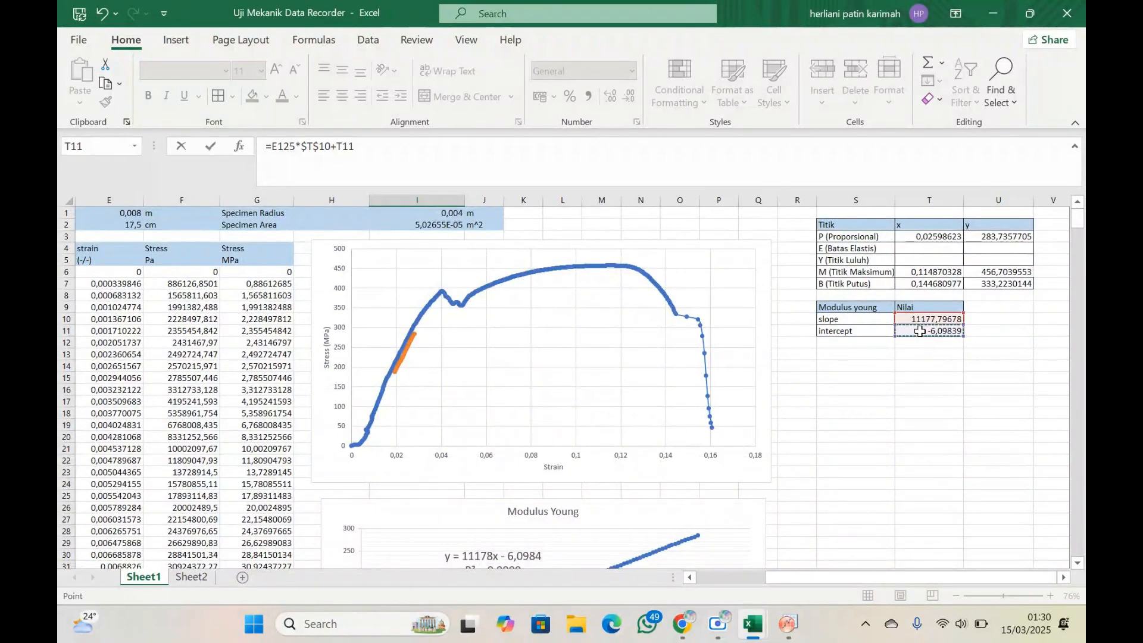
{"action": "key", "text": "F4"}
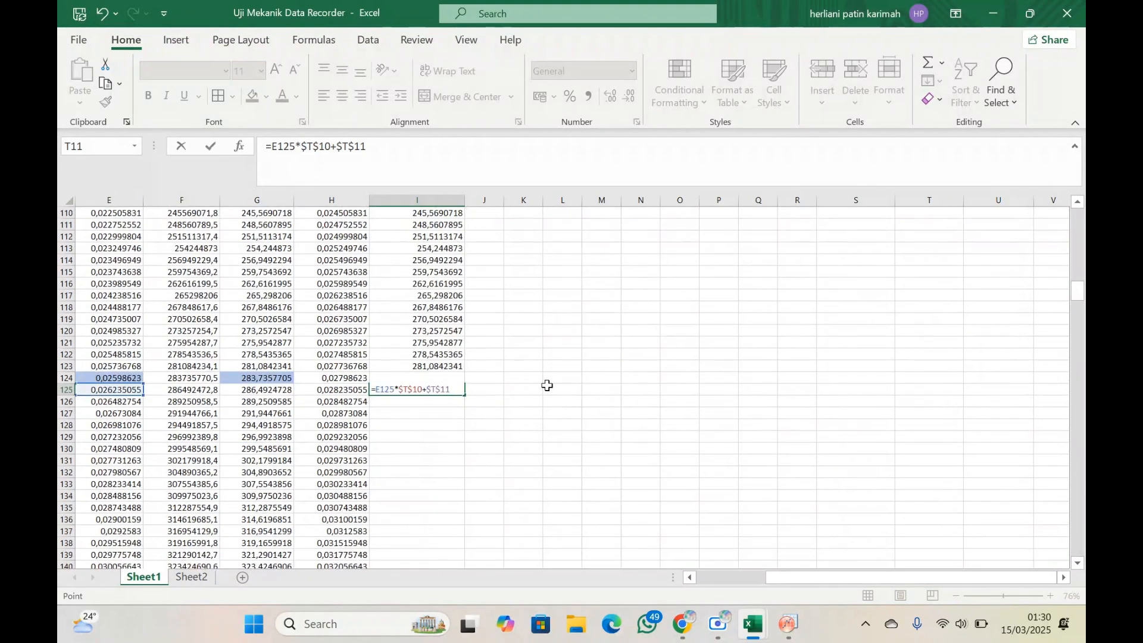
{"action": "key", "text": "Return"}
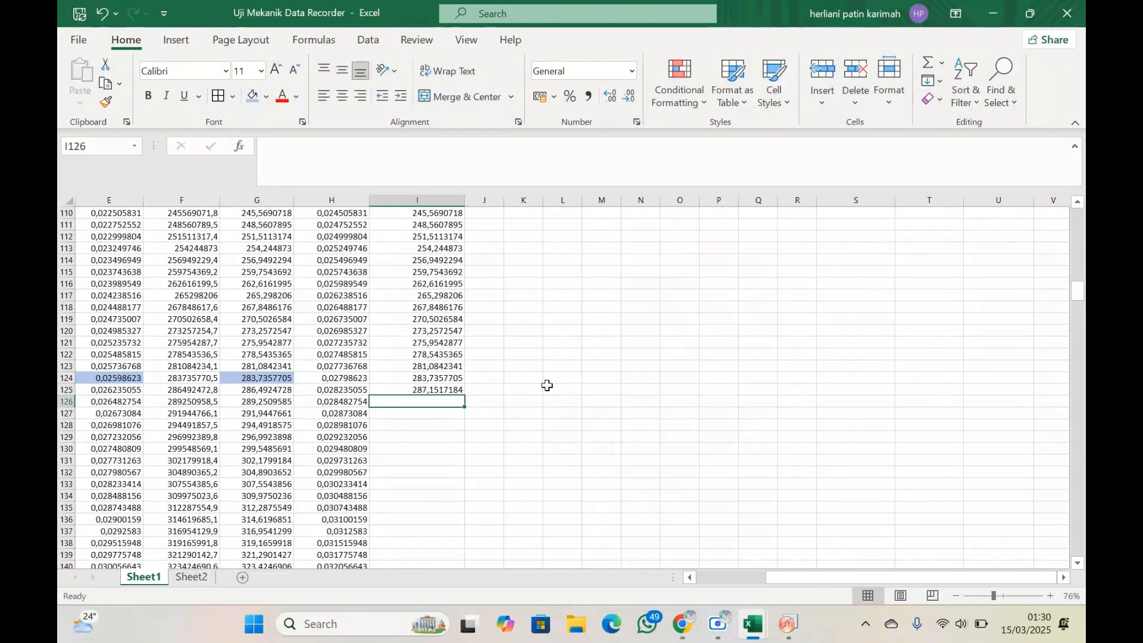
Extend the offset stress formula from I125 down to I178.
{"action": "left_click", "coordinate": [438, 391]}
{"action": "mouse_move", "coordinate": [465, 394]}
{"action": "left_mouse_down"}
{"action": "mouse_move", "coordinate": [456, 599]}
{"action": "mouse_move", "coordinate": [455, 375]}
{"action": "mouse_move", "coordinate": [450, 384]}
{"action": "left_mouse_up"}
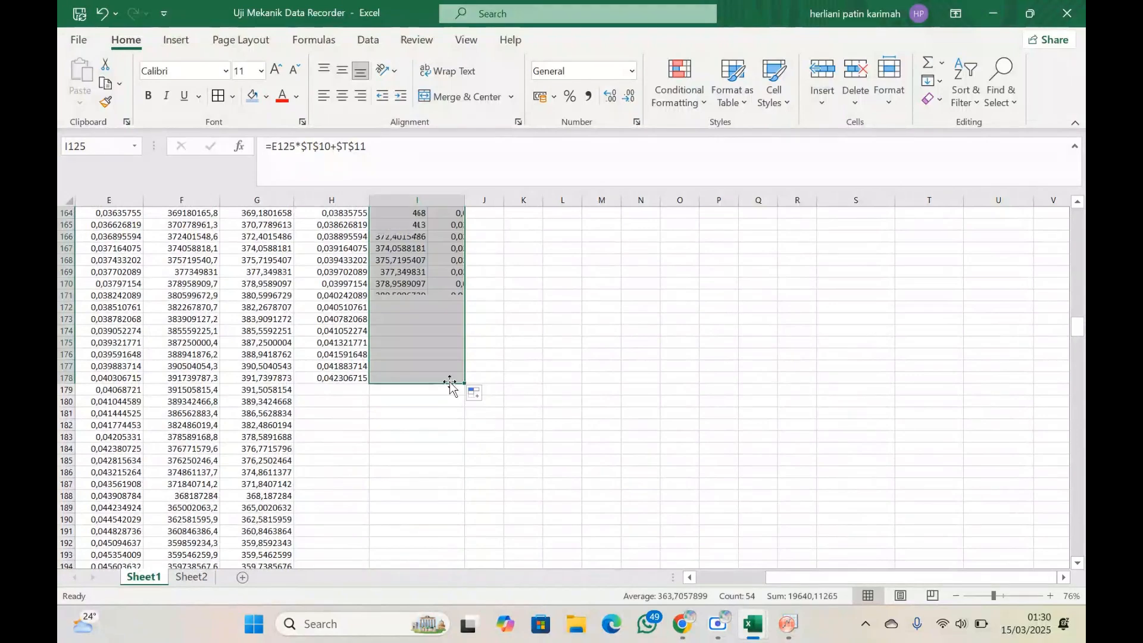
Extend the Stress-Strain offset series' X values in the stress-strain chart to the range H89:H178.
{"action": "scroll", "coordinate": [608, 302], "scroll_direction": "up", "scroll_amount": 20}
{"action": "scroll", "coordinate": [608, 302], "scroll_direction": "up", "scroll_amount": 20}
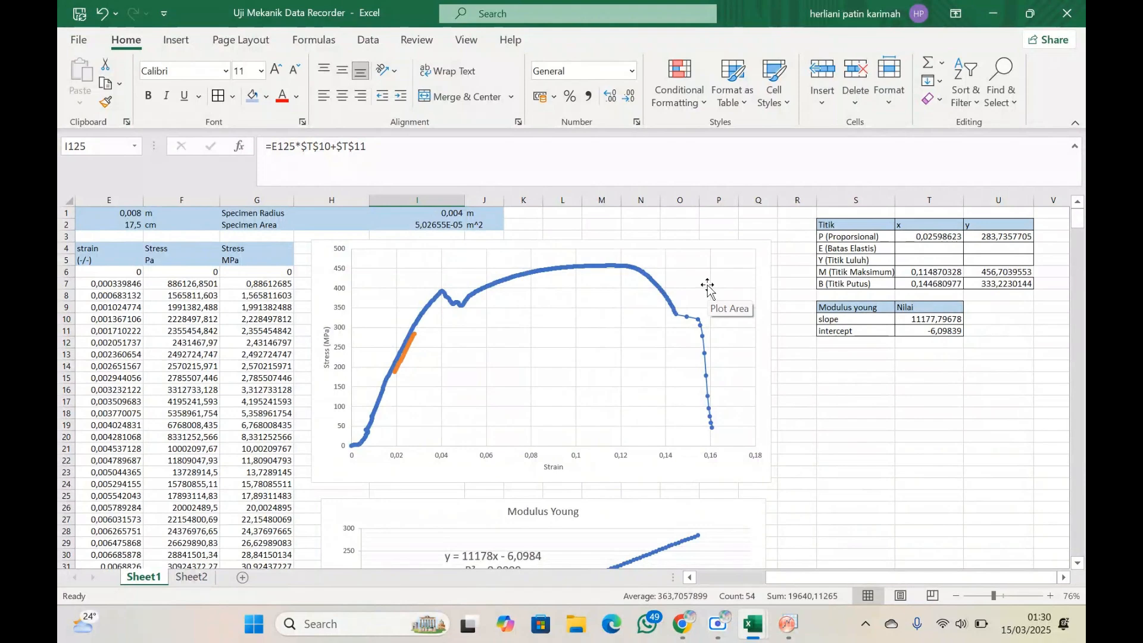
{"action": "right_click", "coordinate": [708, 288]}
{"action": "left_click", "coordinate": [701, 281]}
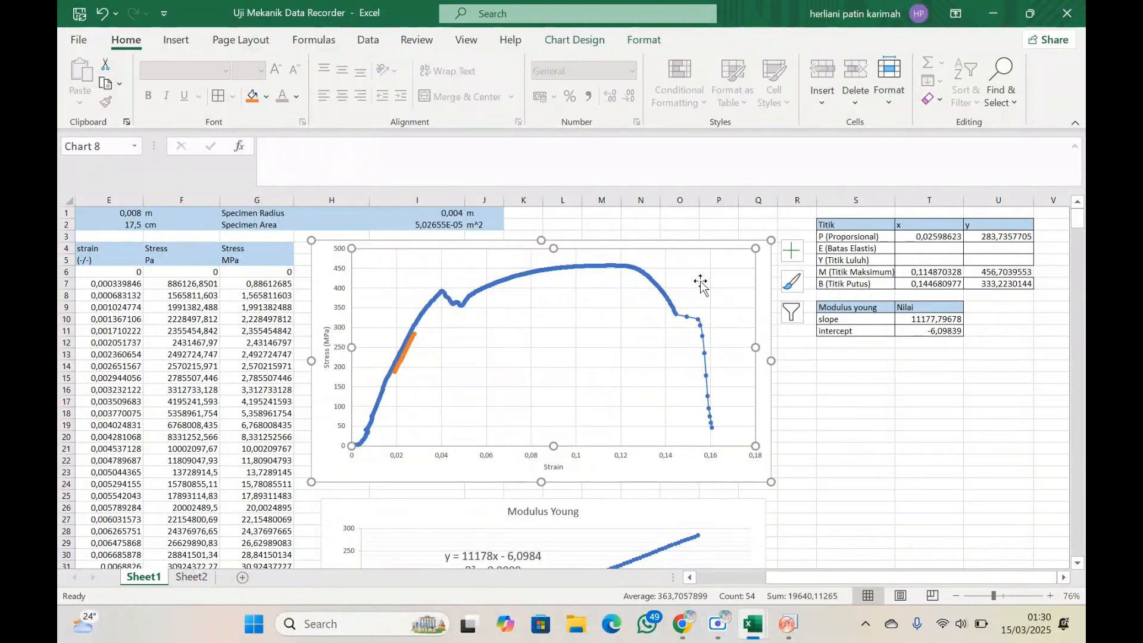
{"action": "left_click", "coordinate": [597, 42]}
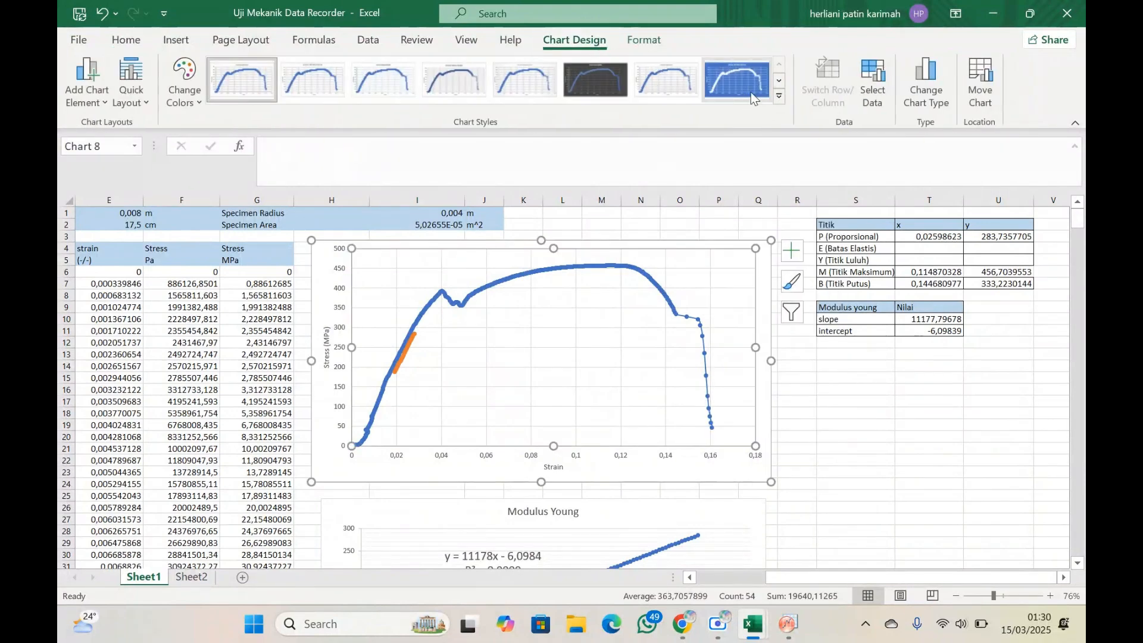
{"action": "left_click", "coordinate": [874, 99]}
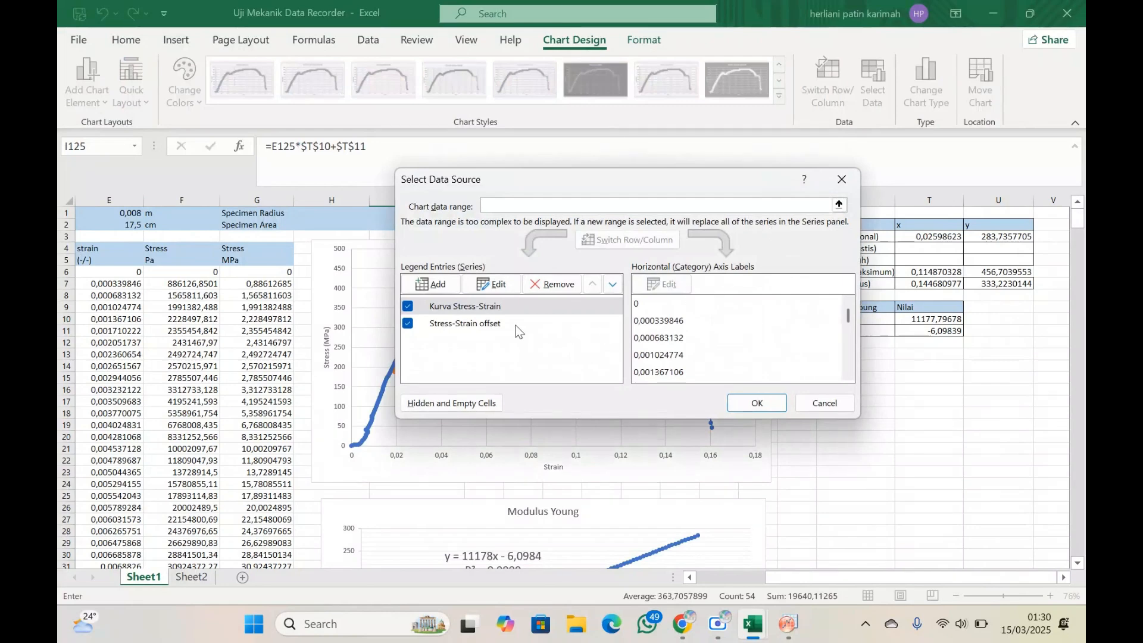
{"action": "left_click", "coordinate": [510, 321]}
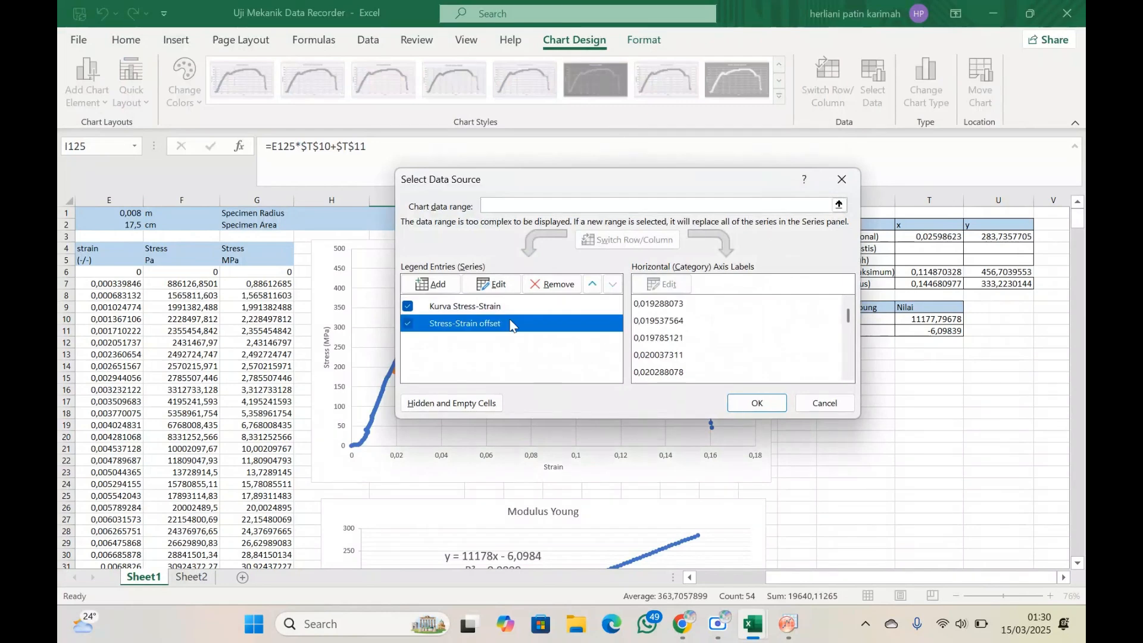
{"action": "left_click", "coordinate": [488, 285]}
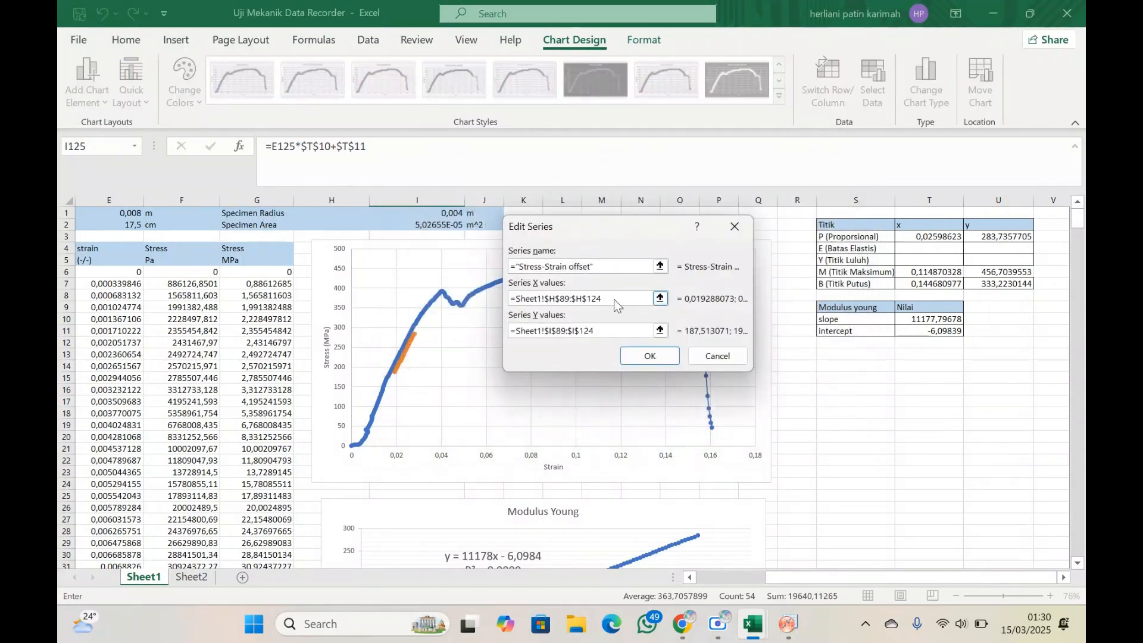
{"action": "left_click", "coordinate": [616, 300]}
{"action": "key", "text": "BackSpace"}
{"action": "key", "text": "BackSpace"}
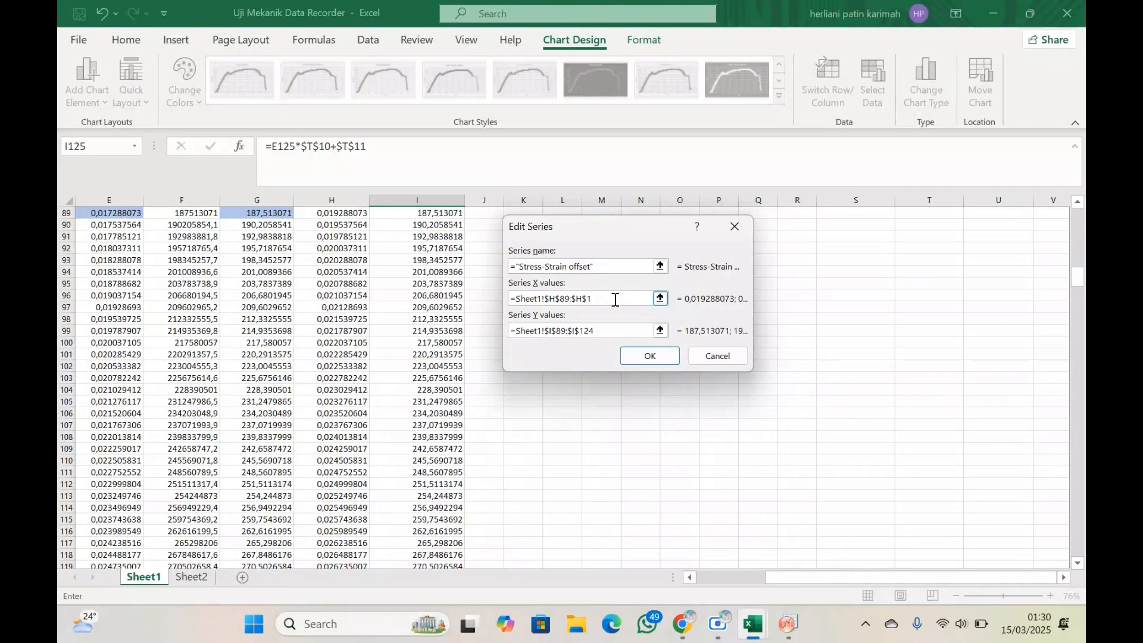
{"action": "type", "text": "78"}
Extend the offset series' Y values to I89:I178 and apply the chart data changes.
{"action": "left_click", "coordinate": [609, 325]}
{"action": "key", "text": "BackSpace"}
{"action": "left_click", "coordinate": [649, 356]}
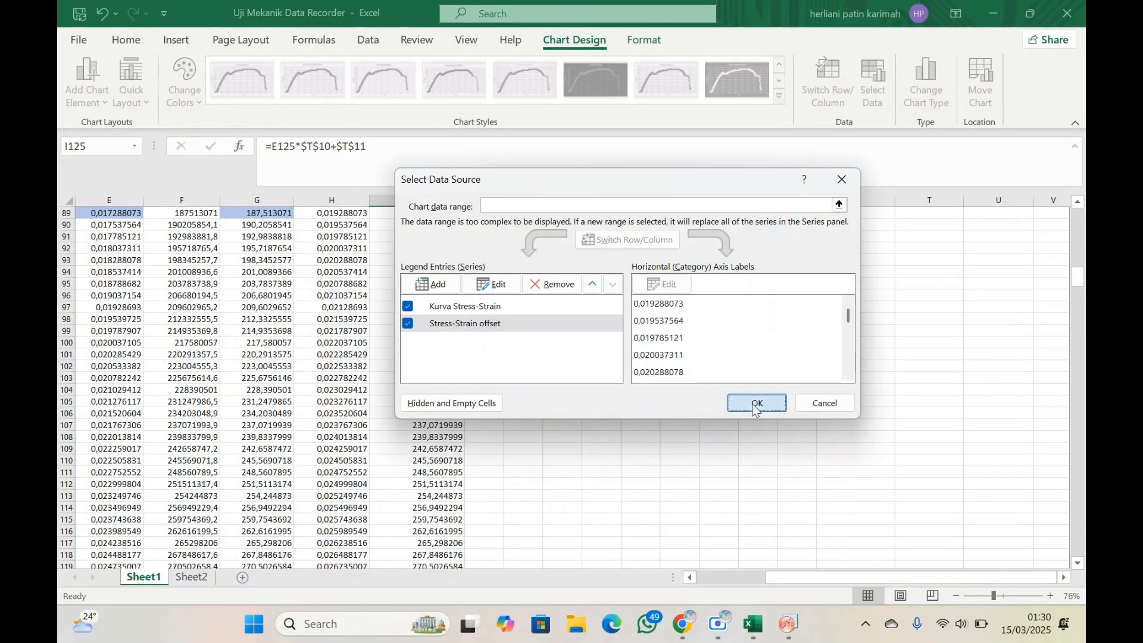
{"action": "left_click", "coordinate": [755, 408]}
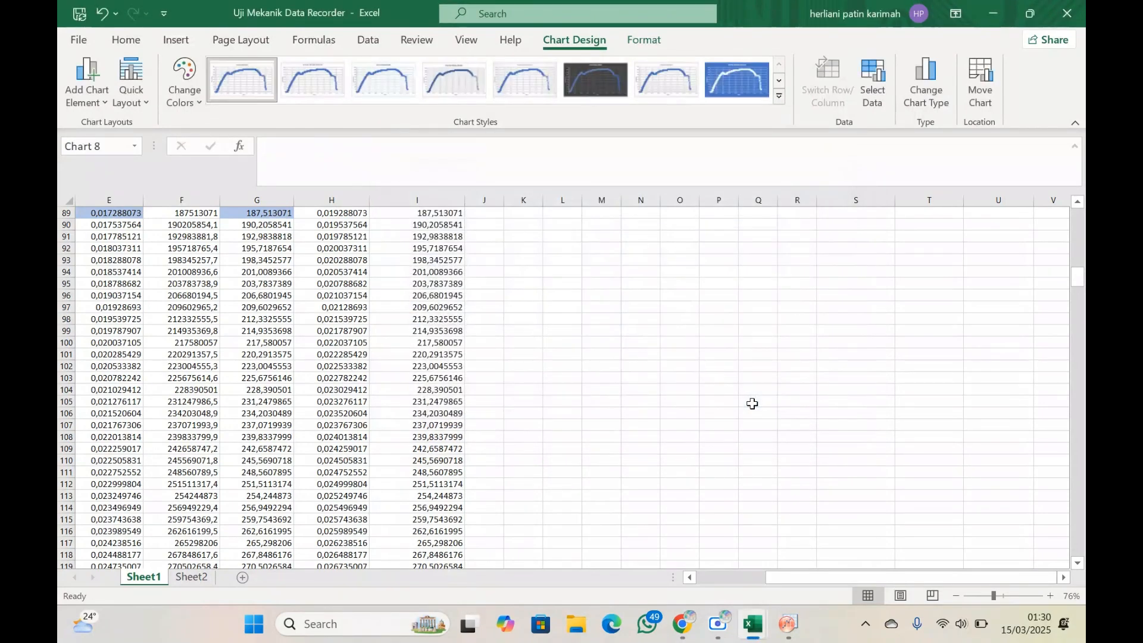
Examine the coordinates where the offset line crosses the stress-strain curve on the chart.
{"action": "scroll", "coordinate": [753, 404], "scroll_direction": "up", "scroll_amount": 20}
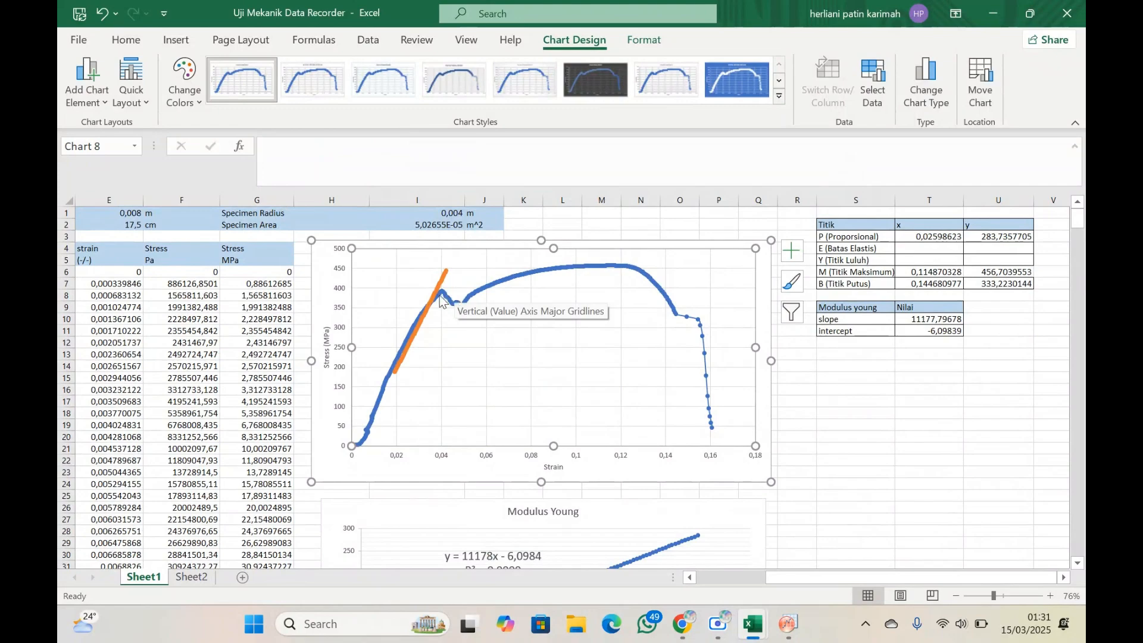
{"action": "scroll", "coordinate": [445, 296], "scroll_direction": "up", "scroll_amount": 4, "text": "ctrl"}
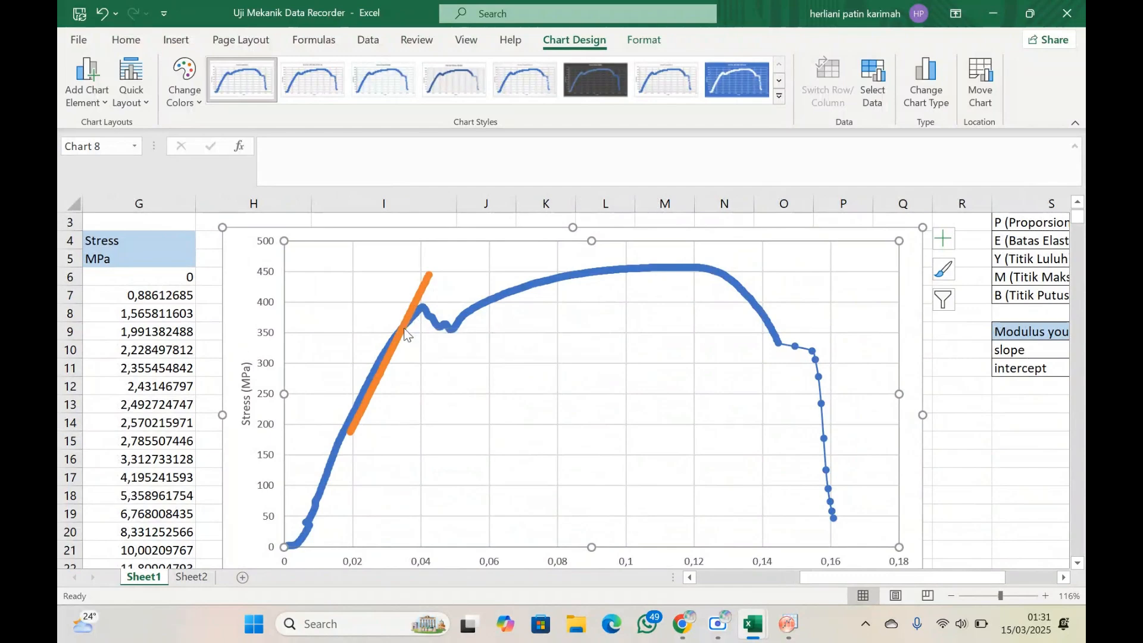
{"action": "mouse_move", "coordinate": [408, 329]}
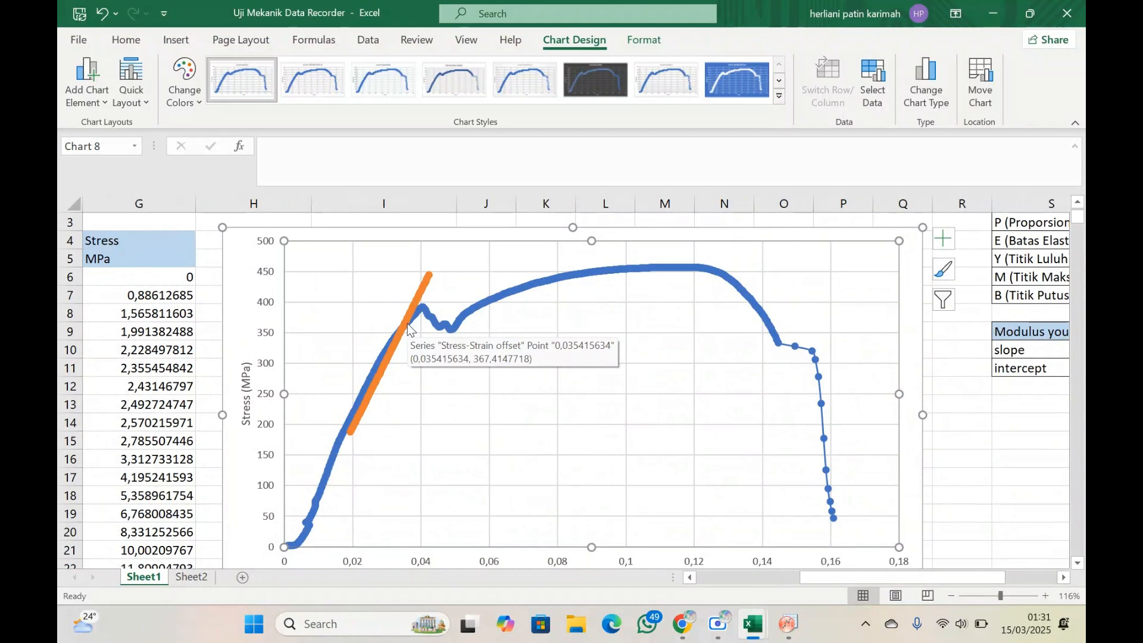
{"action": "scroll", "coordinate": [408, 329], "scroll_direction": "down", "scroll_amount": 3}
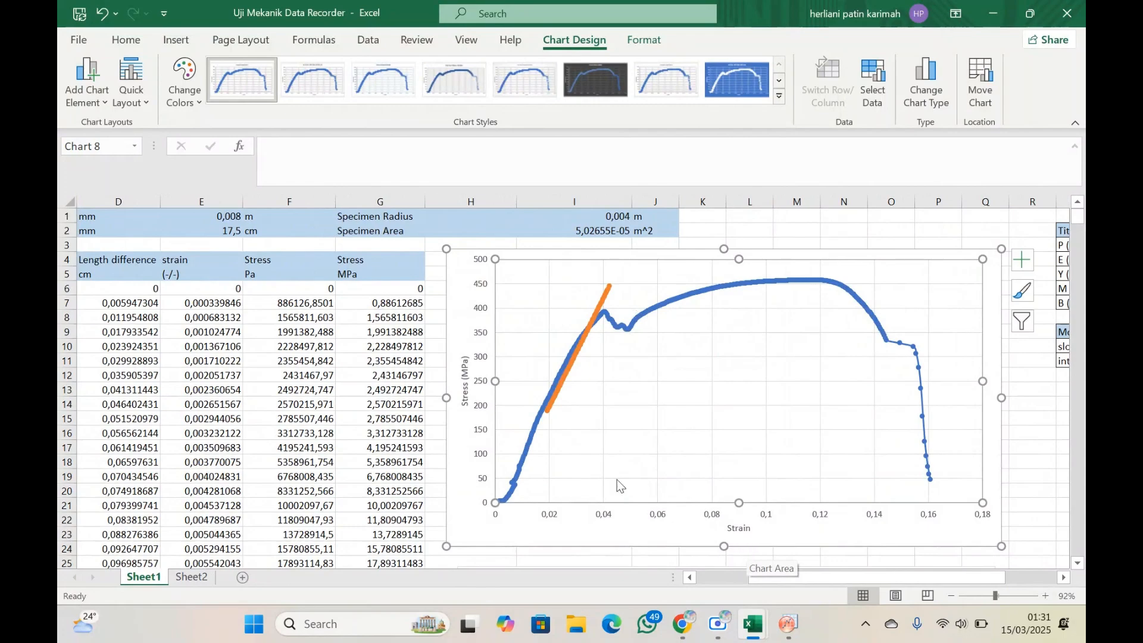
{"action": "scroll", "coordinate": [379, 420], "scroll_direction": "down", "scroll_amount": 20}
{"action": "scroll", "coordinate": [379, 420], "scroll_direction": "right", "scroll_amount": 2}
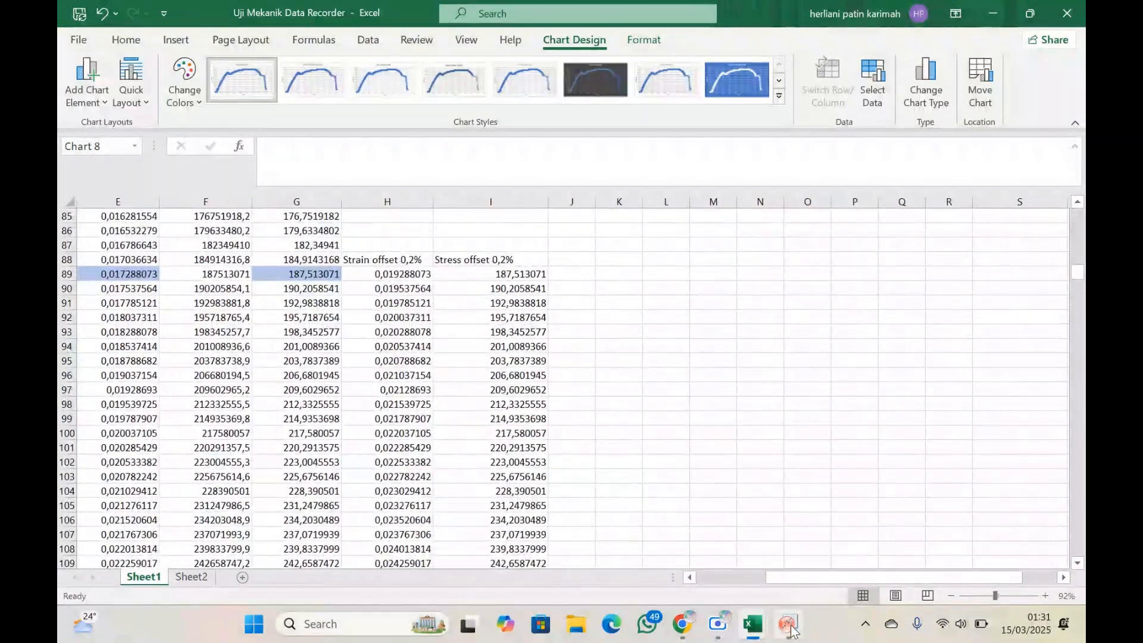
Switch to OriginPro, maximize its window, and minimize the Graph2 and Graph1 windows.
{"action": "left_click", "coordinate": [790, 626]}
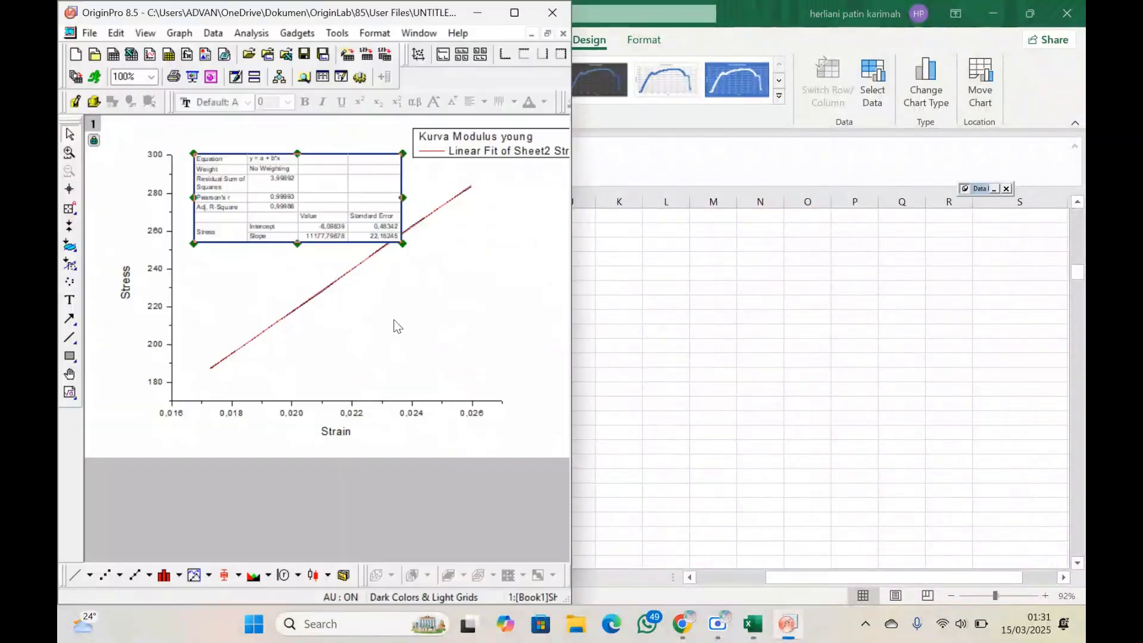
{"action": "left_click", "coordinate": [547, 34]}
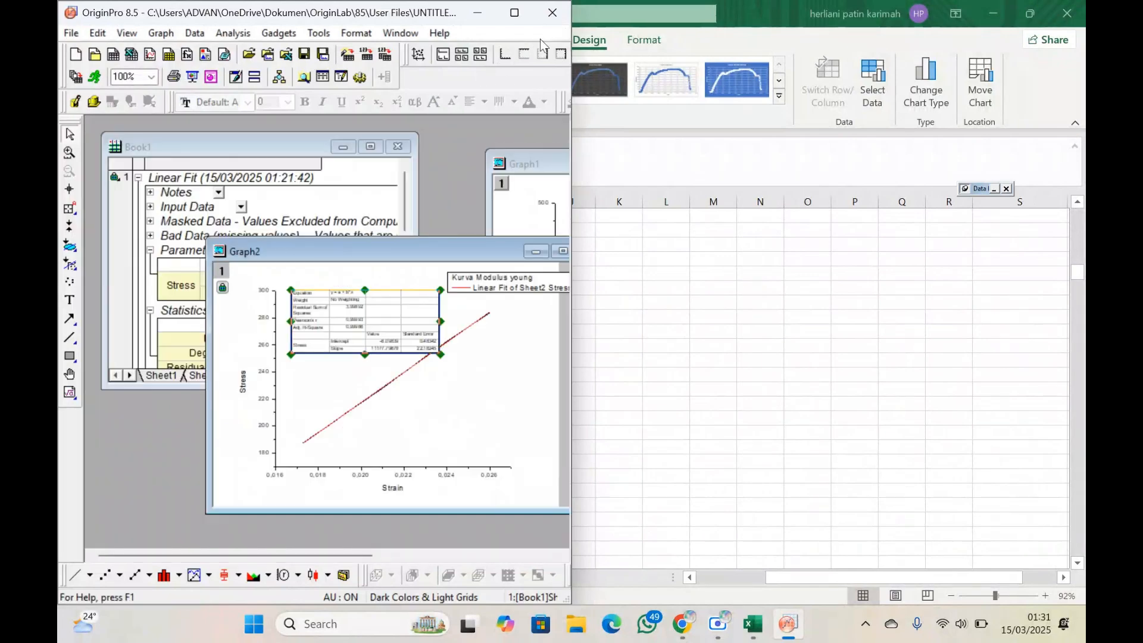
{"action": "left_click", "coordinate": [515, 12]}
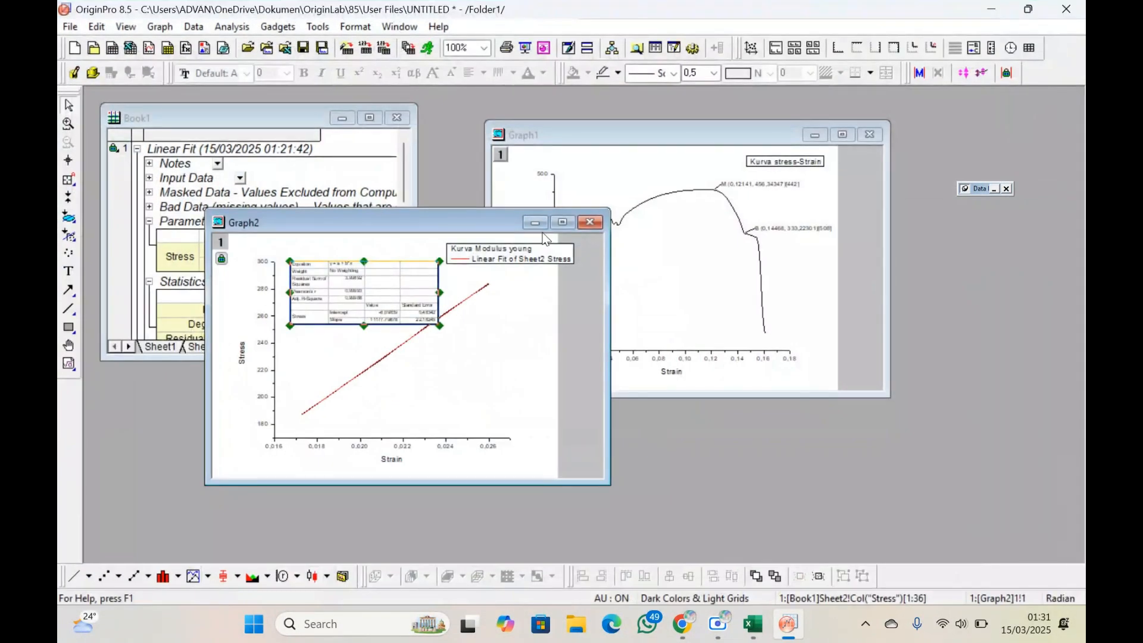
{"action": "left_click", "coordinate": [535, 224]}
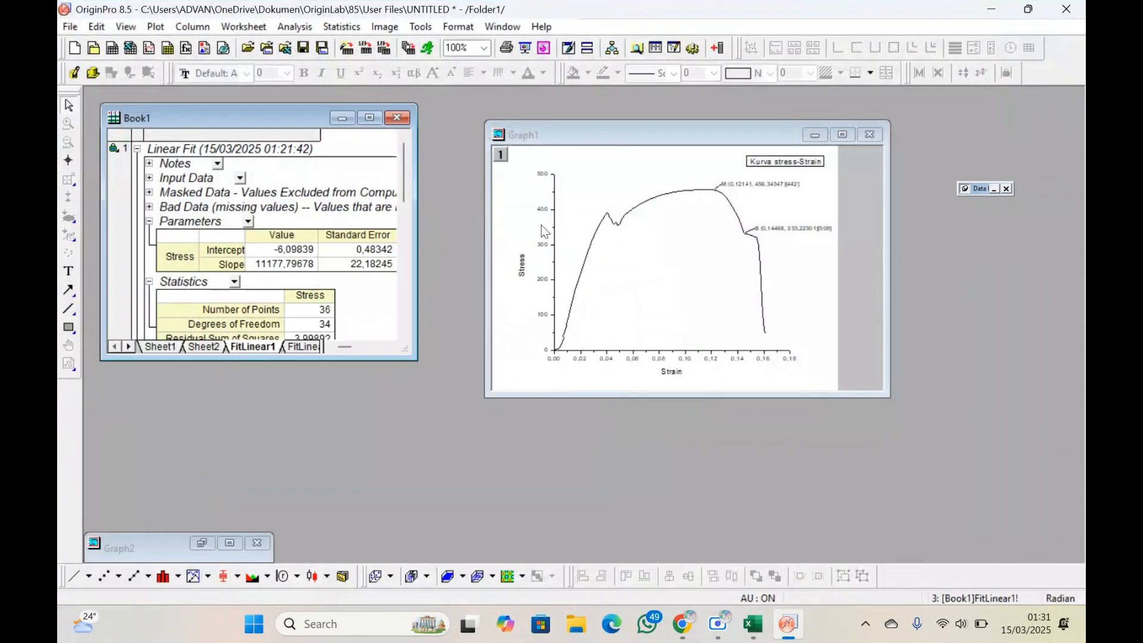
{"action": "left_click", "coordinate": [816, 136]}
Maximize the Book1 workbook and duplicate Sheet2 without its data.
{"action": "left_click", "coordinate": [370, 119]}
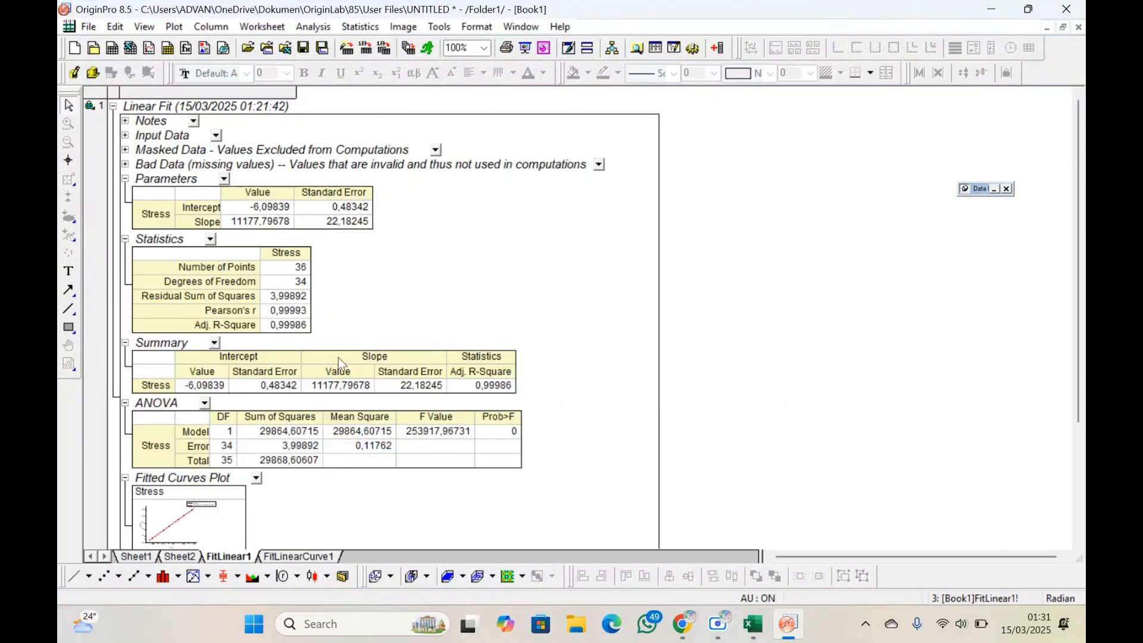
{"action": "right_click", "coordinate": [181, 557]}
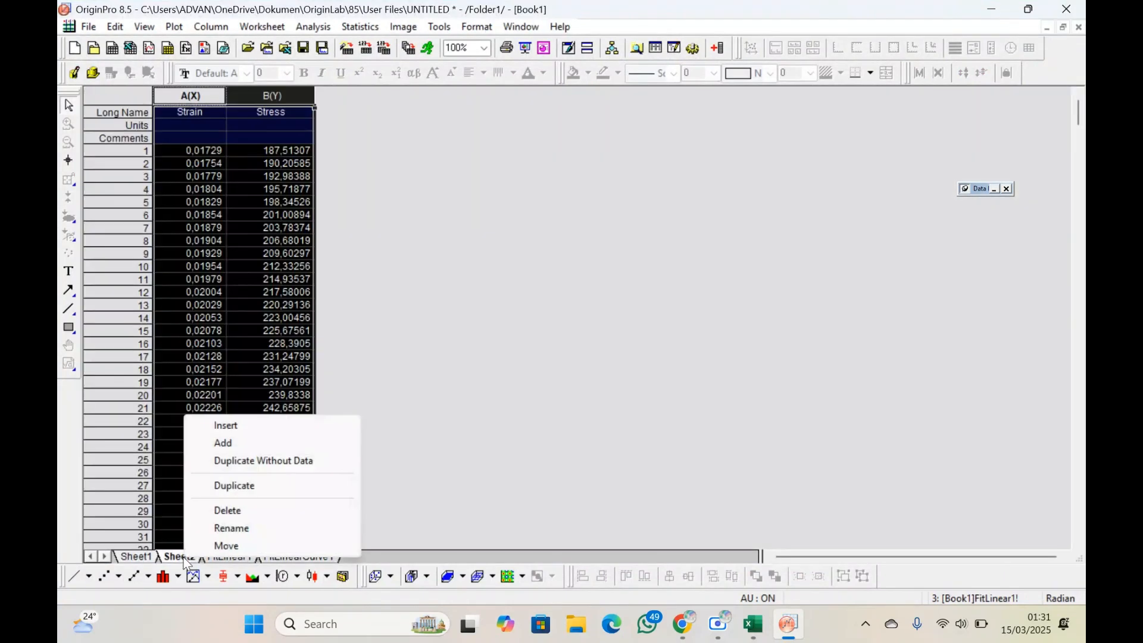
{"action": "left_click", "coordinate": [308, 462]}
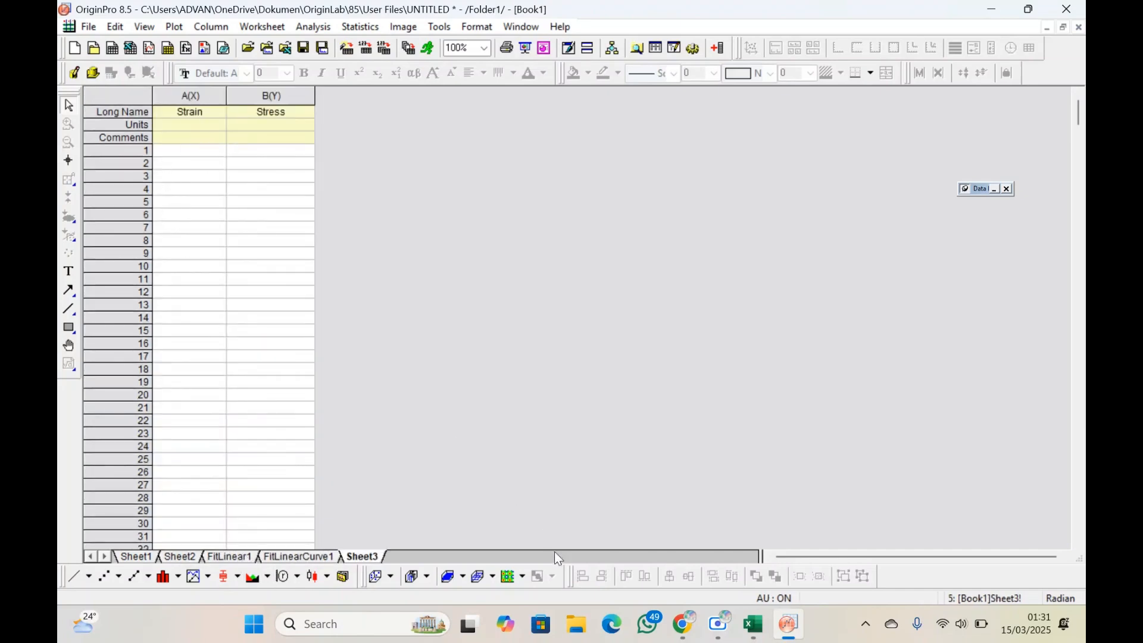
Switch to the Uji Mekanik Data Recorder workbook in Excel and copy the offset strain and stress values in H89:I178.
{"action": "left_click", "coordinate": [753, 623]}
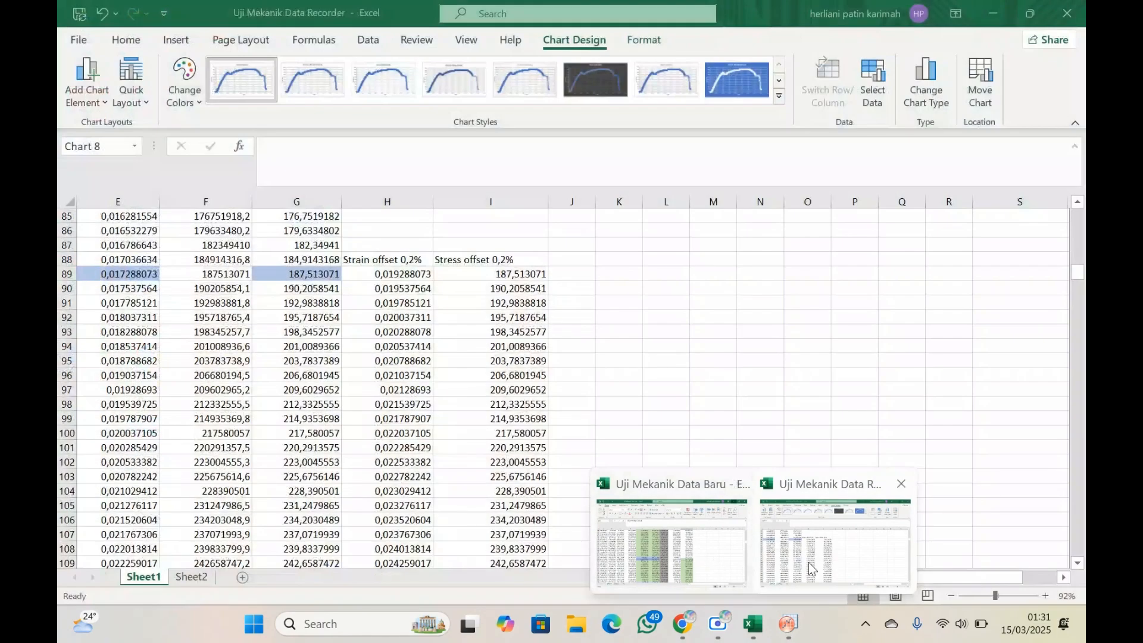
{"action": "left_click", "coordinate": [809, 563]}
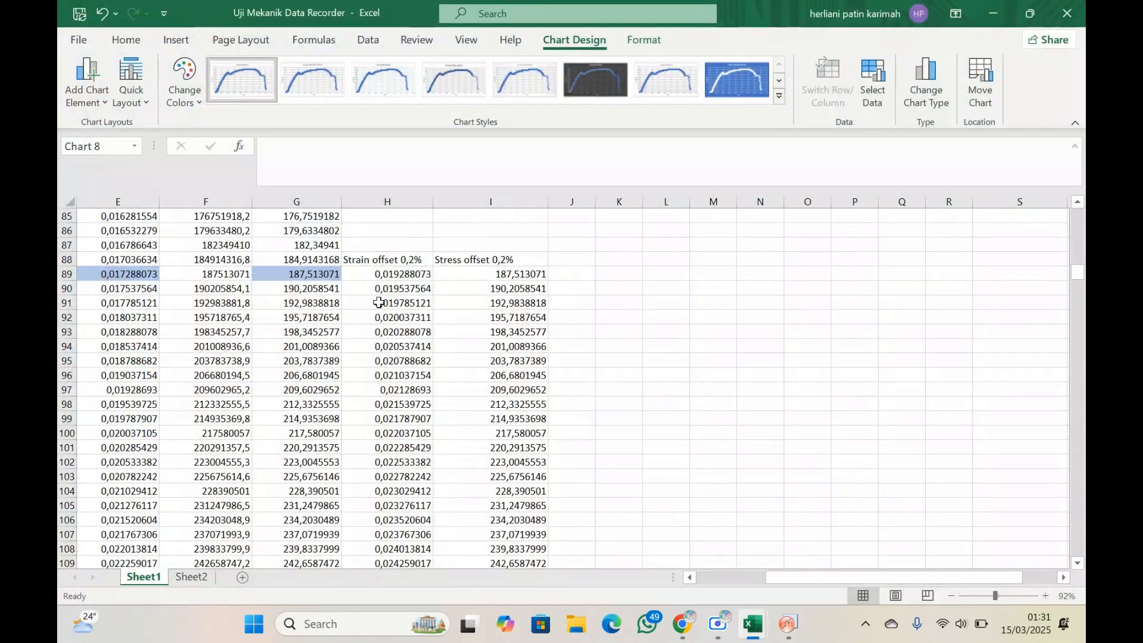
{"action": "left_click", "coordinate": [411, 274]}
{"action": "left_click_drag", "start_coordinate": [411, 273], "coordinate": [474, 273]}
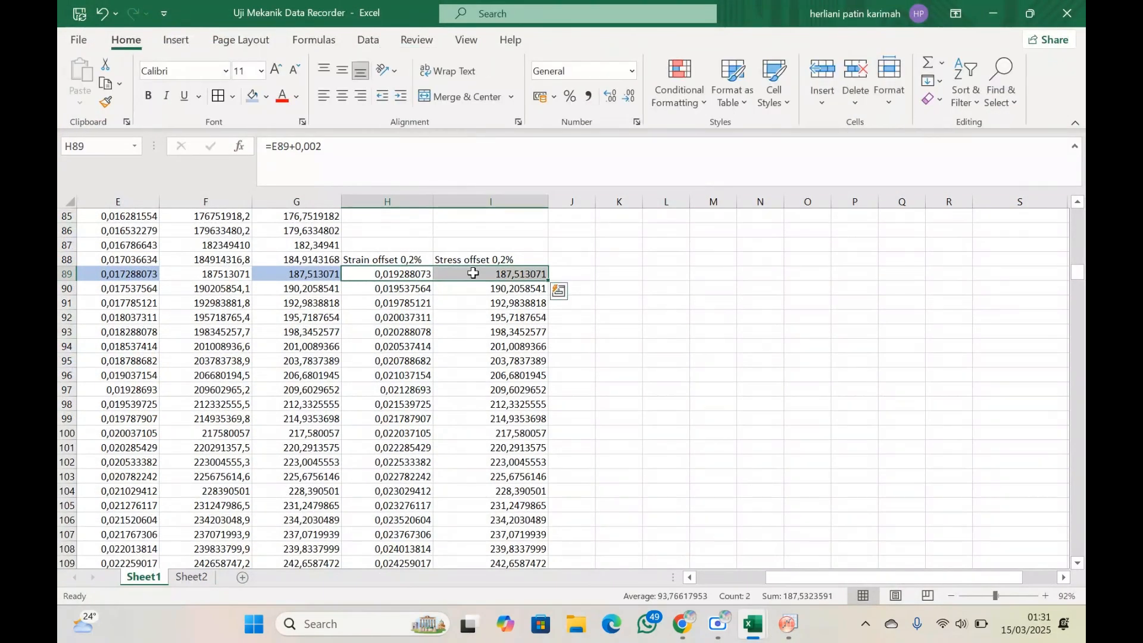
{"action": "key", "text": "ctrl+shift+Down"}
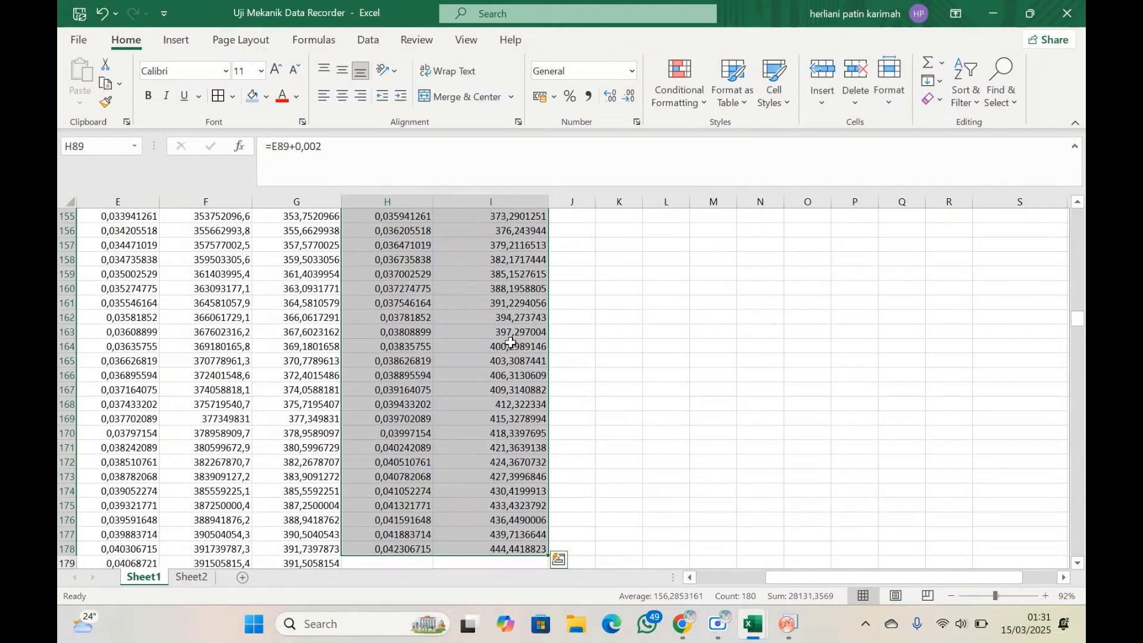
{"action": "key", "text": "ctrl+c"}
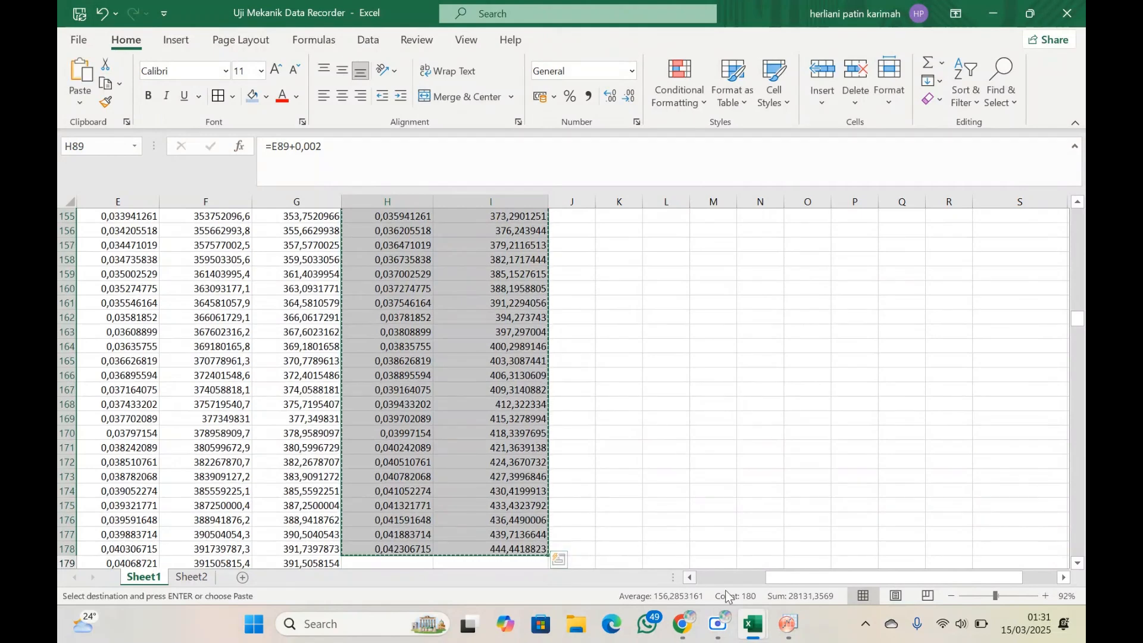
Switch to OriginPro and paste the copied offset data into Sheet3, starting at row 1 of the Strain column.
{"action": "left_click", "coordinate": [777, 628]}
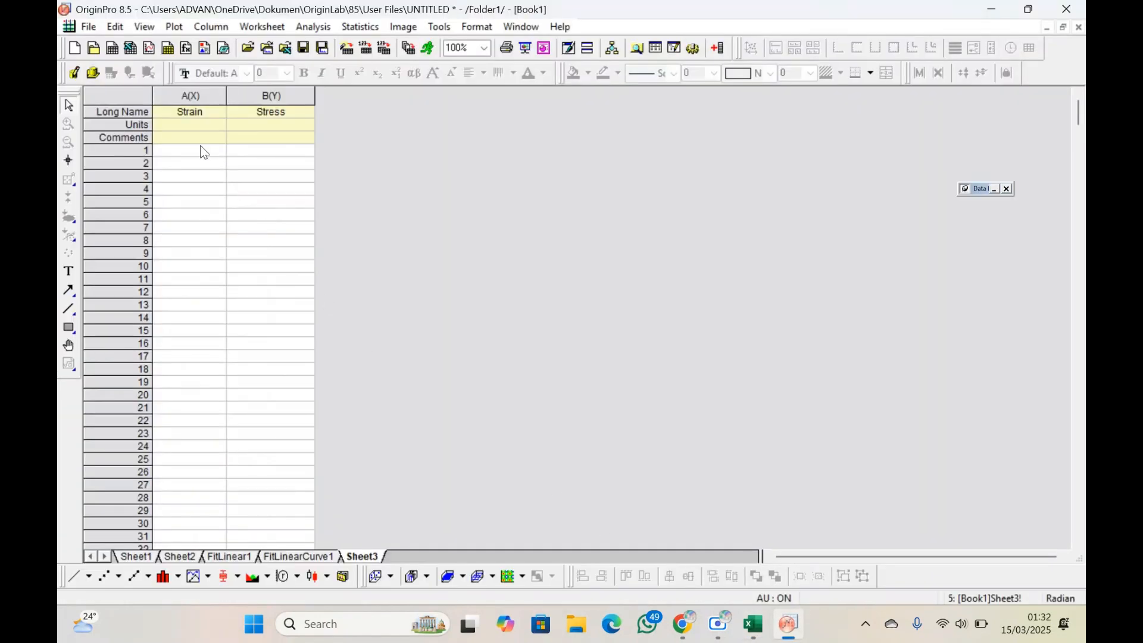
{"action": "left_click", "coordinate": [202, 151]}
{"action": "key", "text": "ctrl+v"}
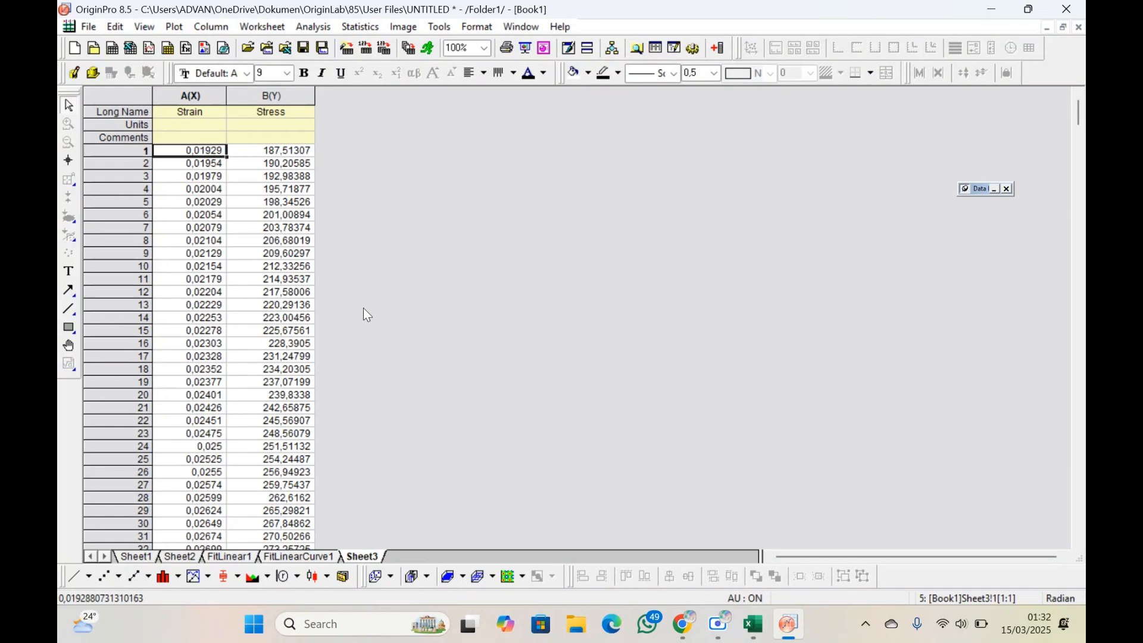
Plot Sheet3's Strain and Stress columns as a line graph and dismiss the template reminder.
{"action": "left_click", "coordinate": [208, 97]}
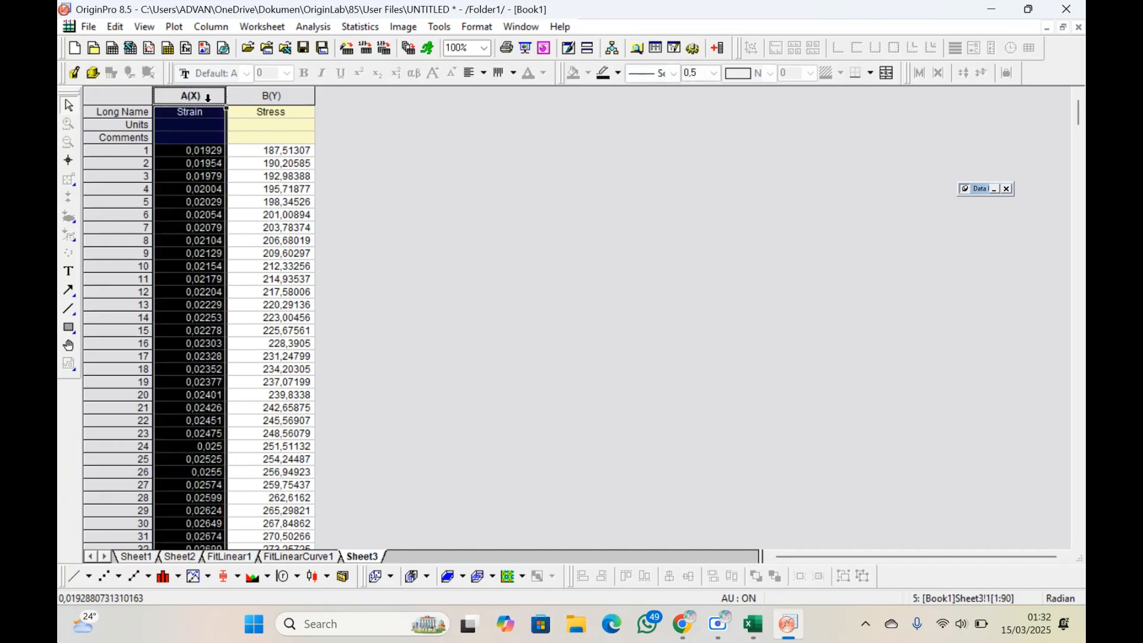
{"action": "left_click_drag", "start_coordinate": [208, 97], "coordinate": [271, 97]}
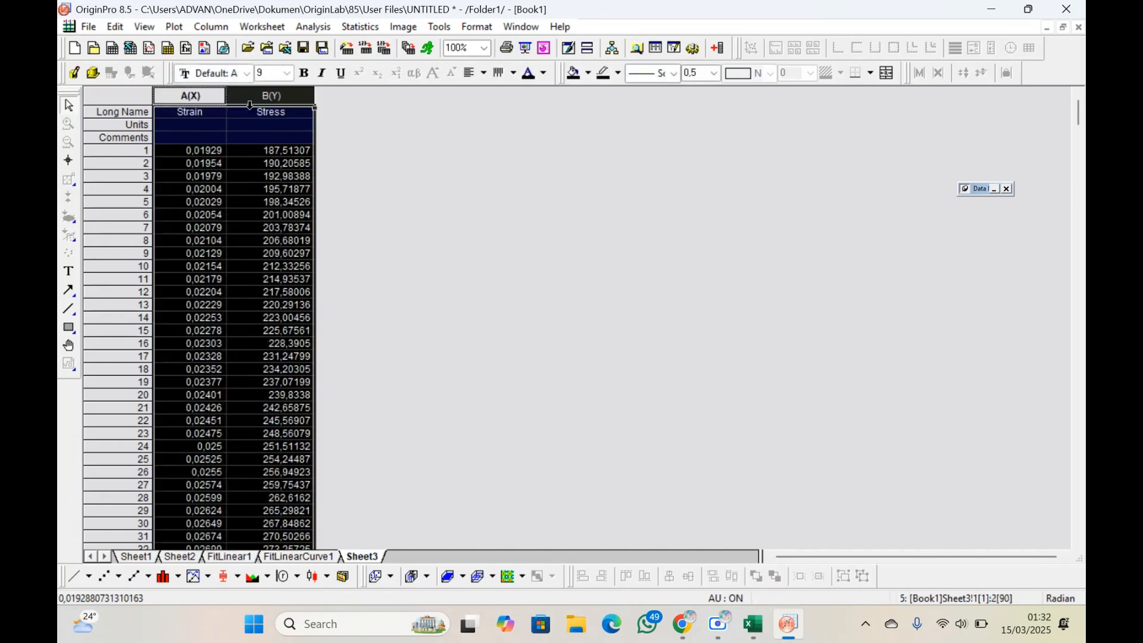
{"action": "left_click", "coordinate": [76, 575]}
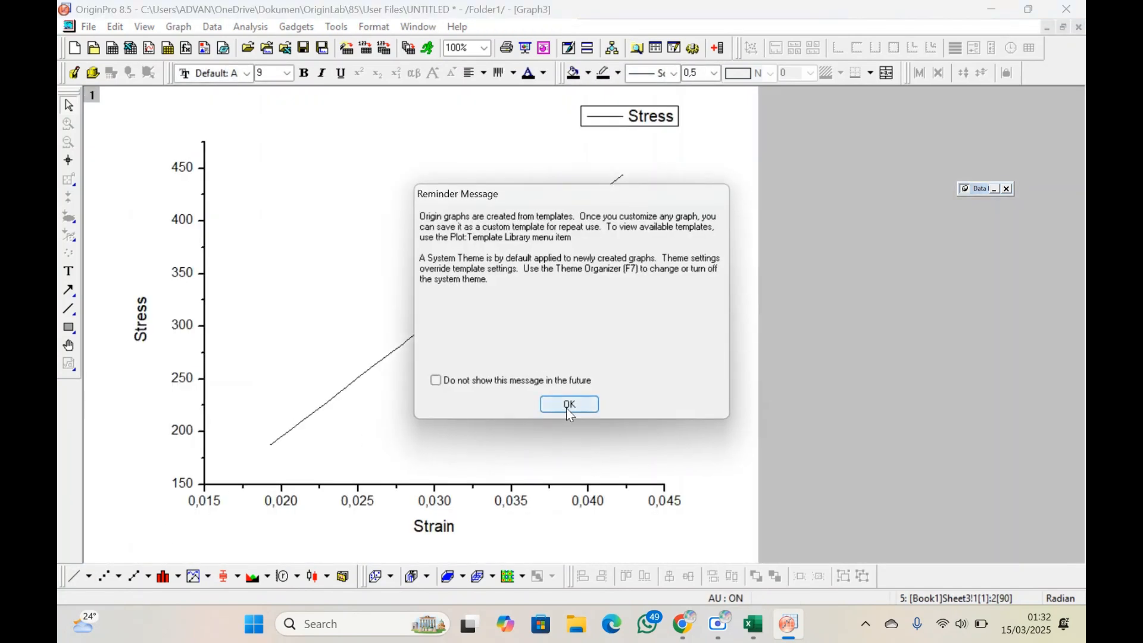
{"action": "left_click", "coordinate": [569, 405]}
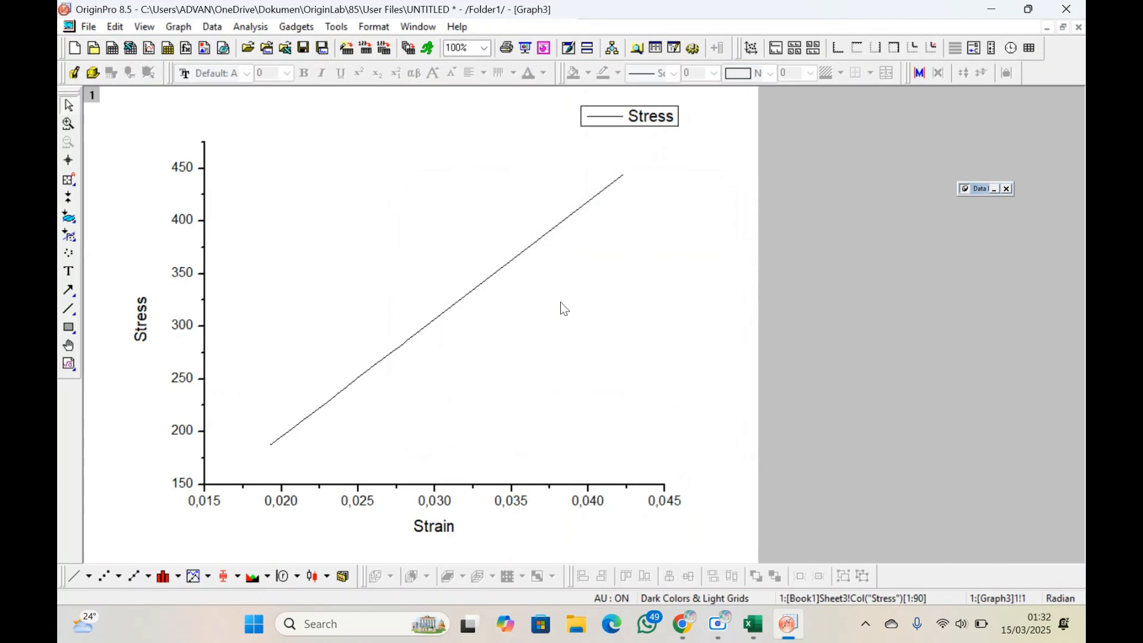
Replace the new graph's legend text with "Stress-Strain offset".
{"action": "left_click", "coordinate": [672, 122]}
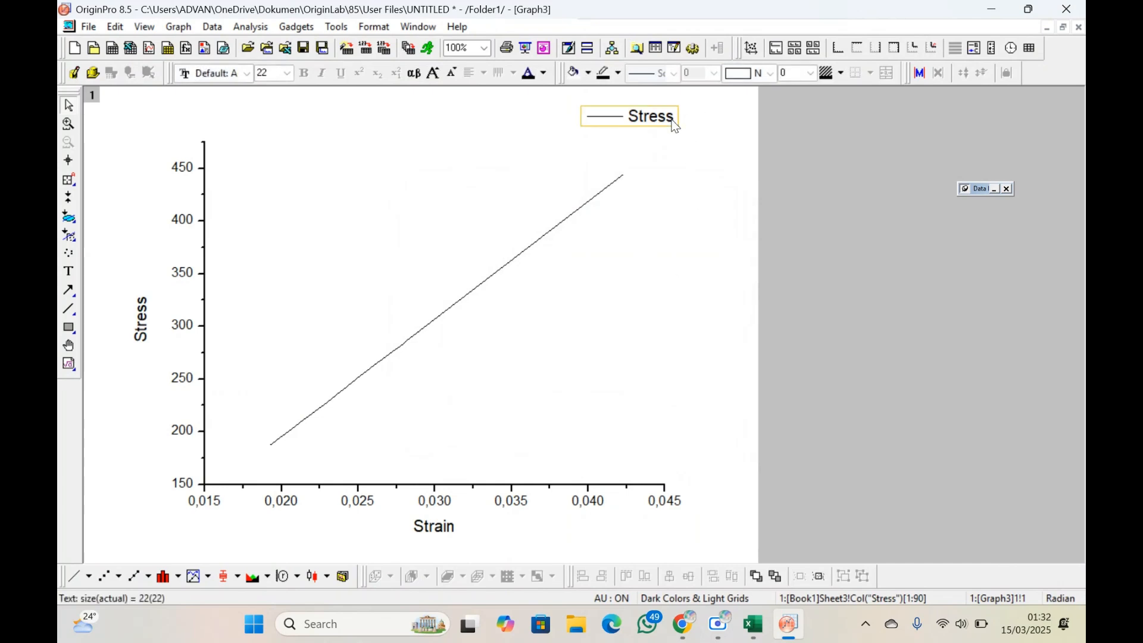
{"action": "left_click", "coordinate": [673, 125]}
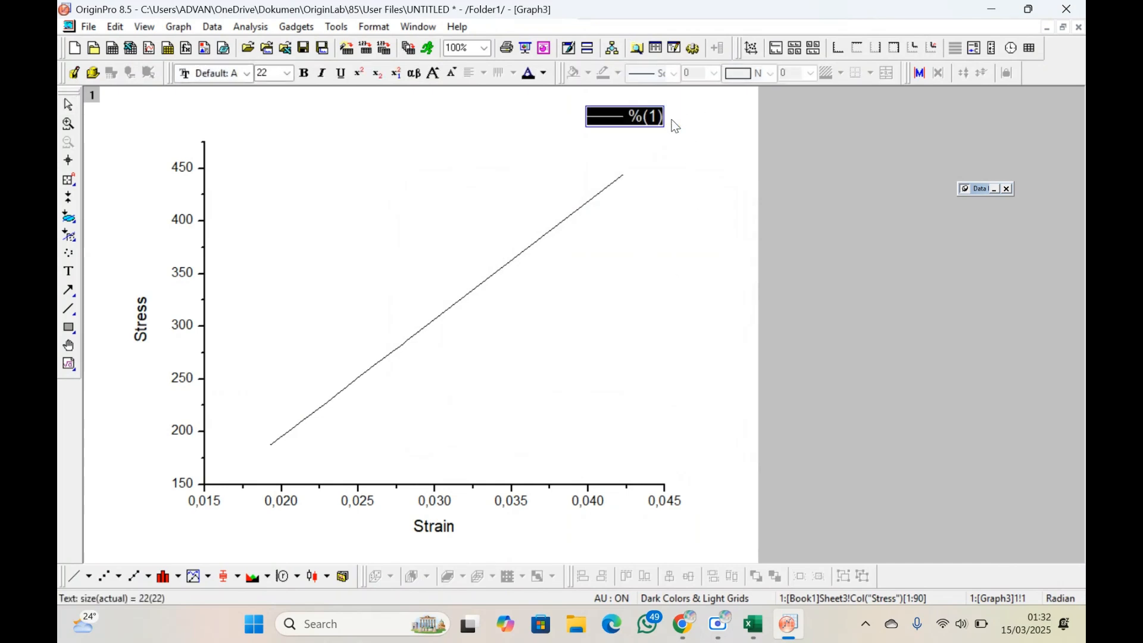
{"action": "type", "text": "Stress-Strain offset"}
{"action": "key", "text": "Return"}
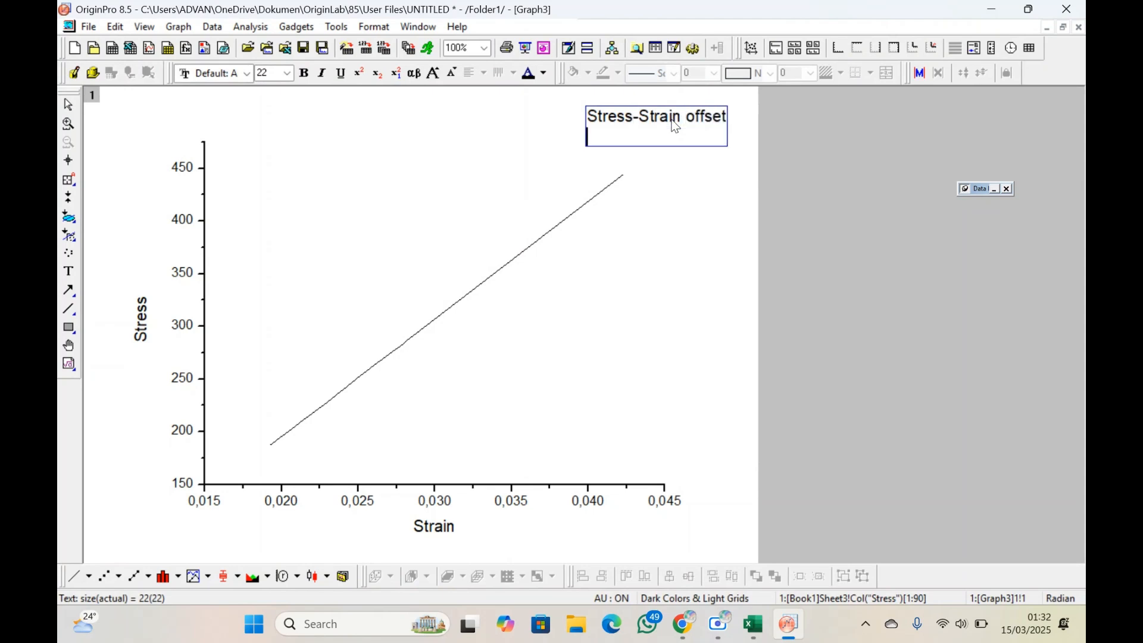
Remove the empty second line from the offset graph's legend, restore the Graph3 window and move it clear of the workbook.
{"action": "key", "text": "BackSpace"}
{"action": "left_click", "coordinate": [1063, 31]}
{"action": "left_click_drag", "start_coordinate": [385, 139], "coordinate": [827, 162]}
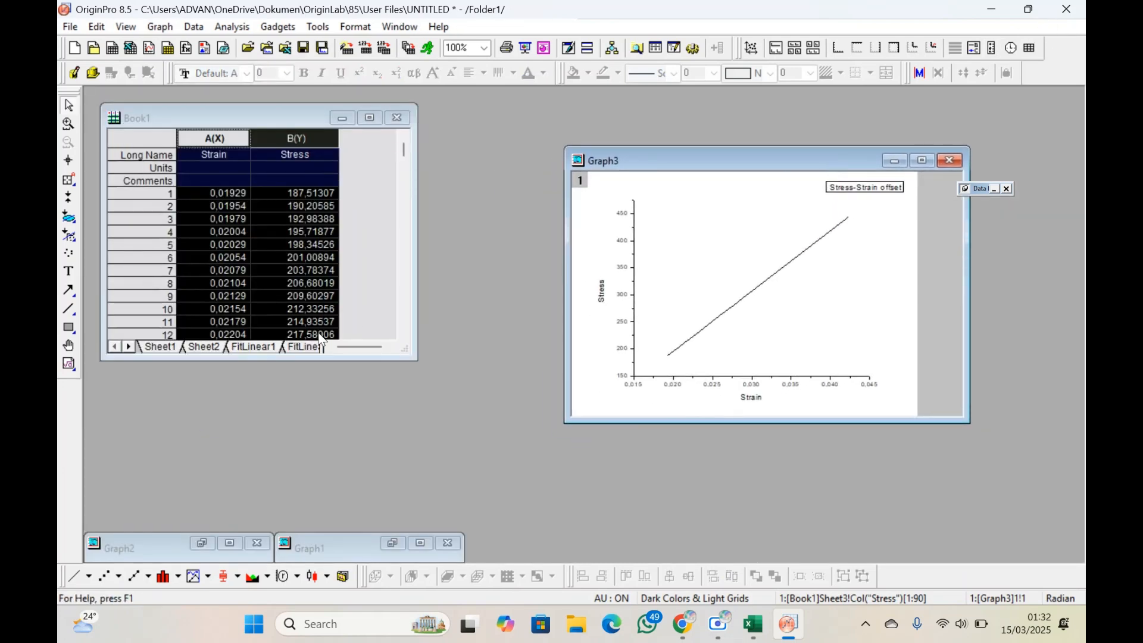
Plot Sheet1's Strain and Stress columns as a line graph and dismiss the template reminder.
{"action": "left_click", "coordinate": [162, 347]}
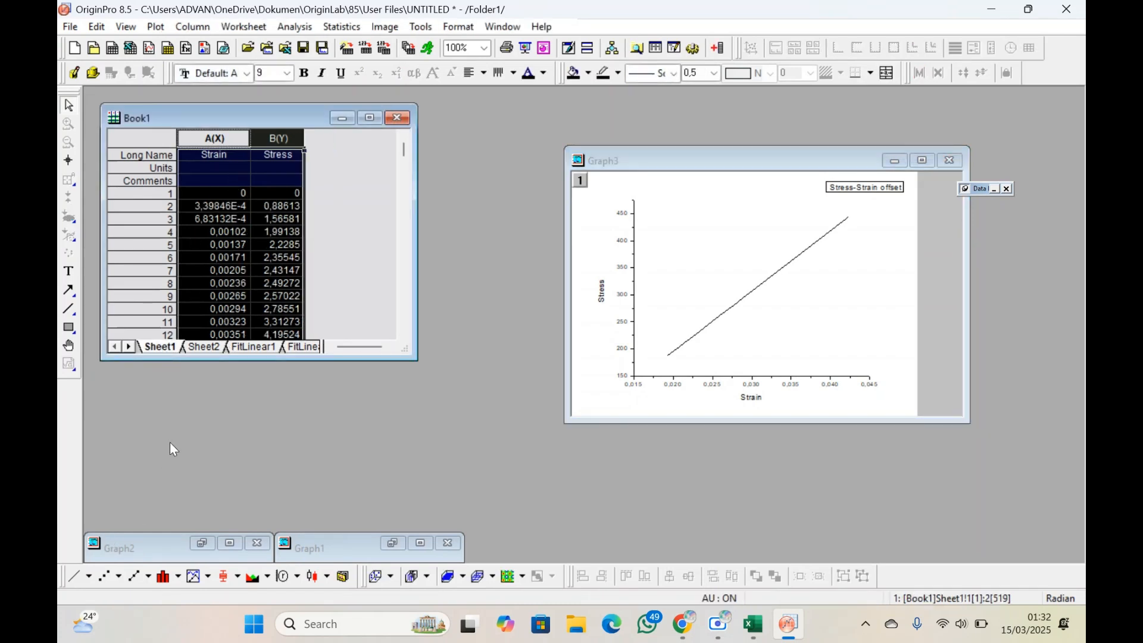
{"action": "left_click", "coordinate": [75, 583]}
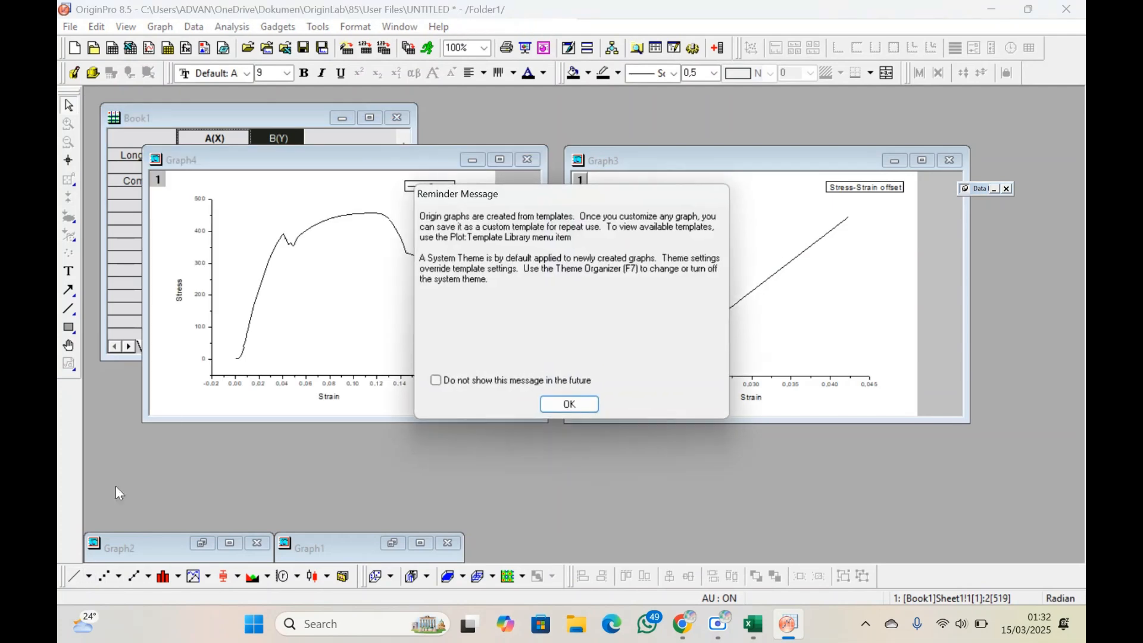
{"action": "left_click", "coordinate": [570, 404]}
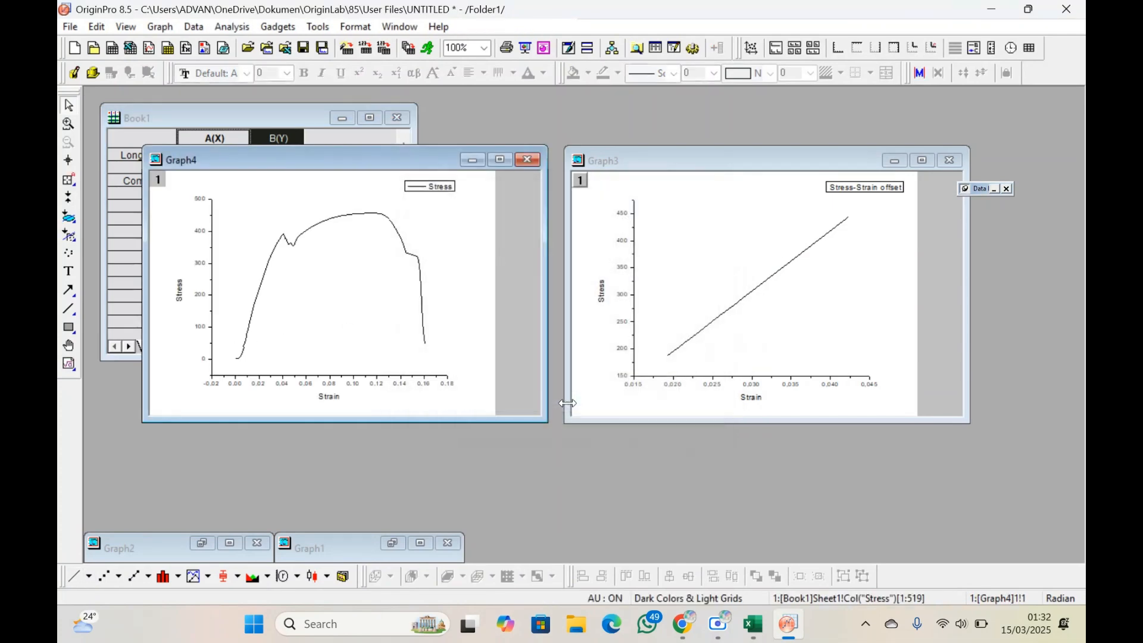
Maximize the new Graph4 window and replace its legend text with "Stress-Strain".
{"action": "left_click", "coordinate": [496, 160]}
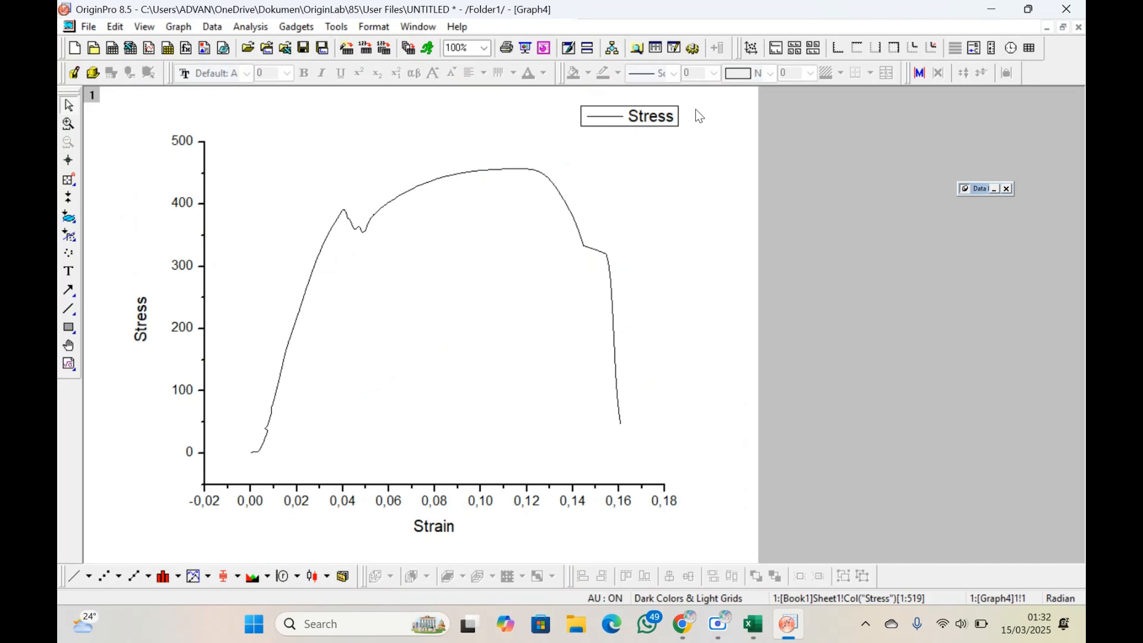
{"action": "double_click", "coordinate": [675, 113]}
{"action": "type", "text": "Stress"}
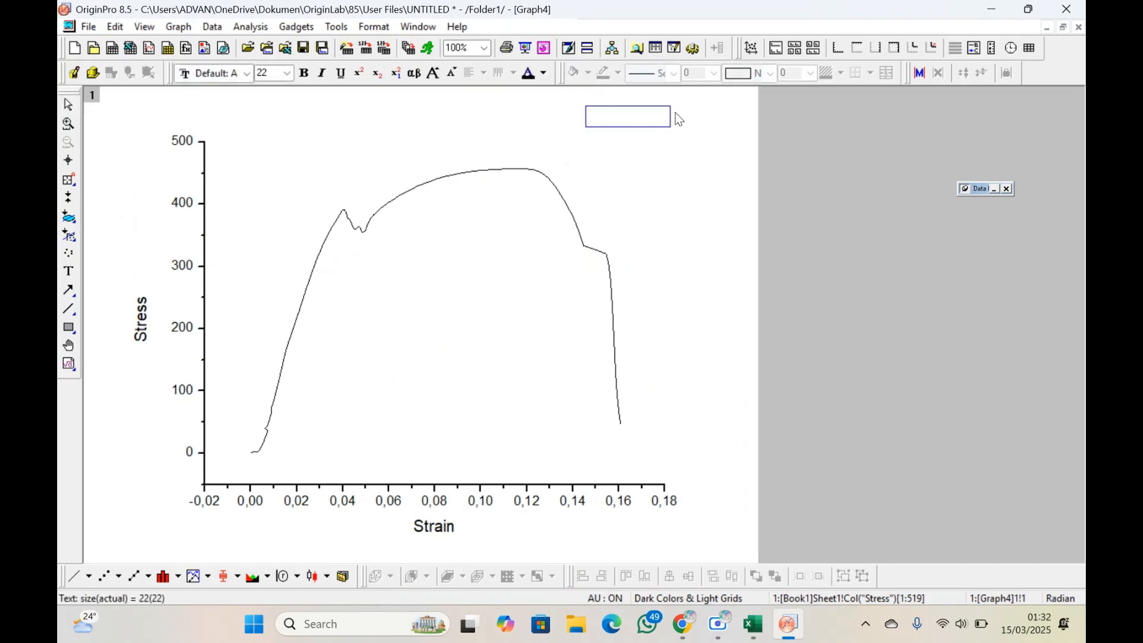
{"action": "left_click", "coordinate": [677, 186]}
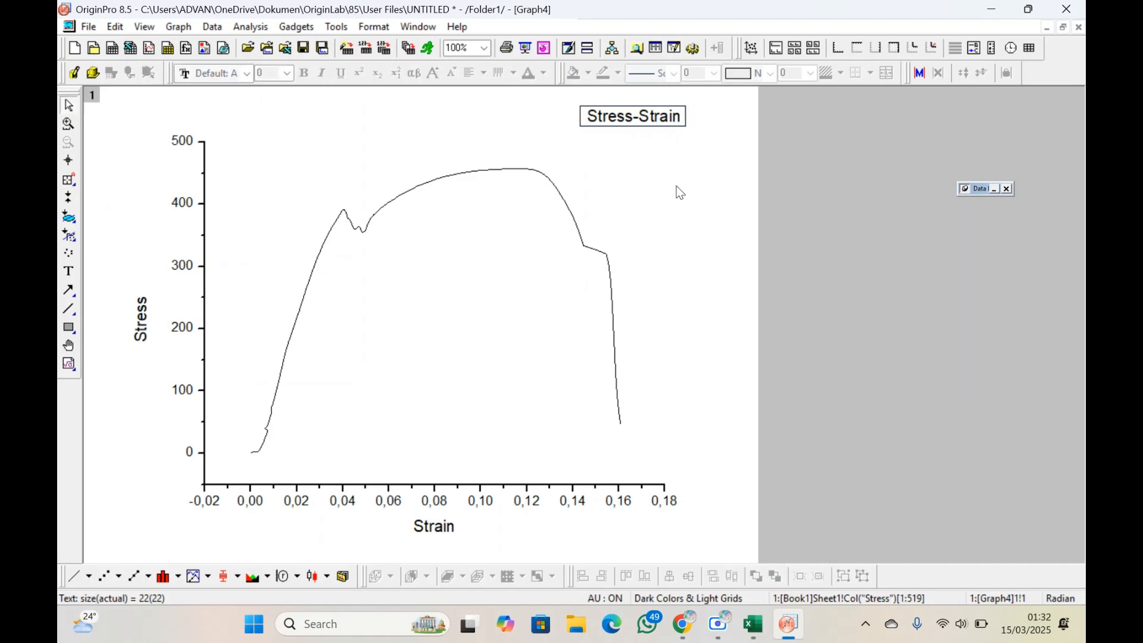
Set both the horizontal and vertical axis scales of the Stress-Strain graph to start from 0.
{"action": "right_click", "coordinate": [461, 323]}
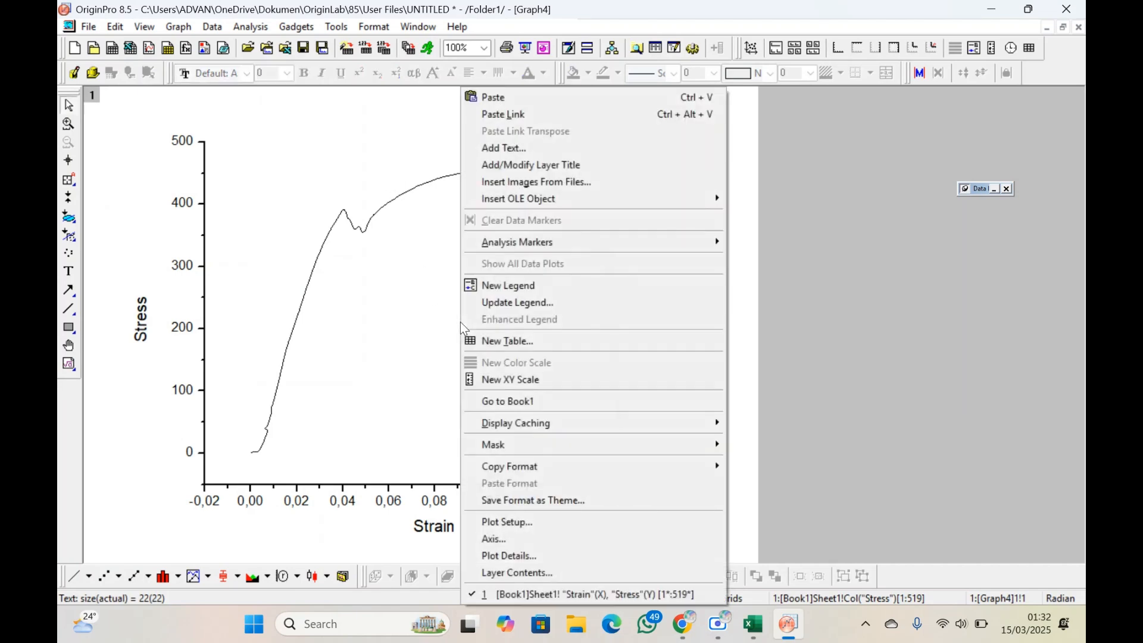
{"action": "left_click", "coordinate": [548, 539]}
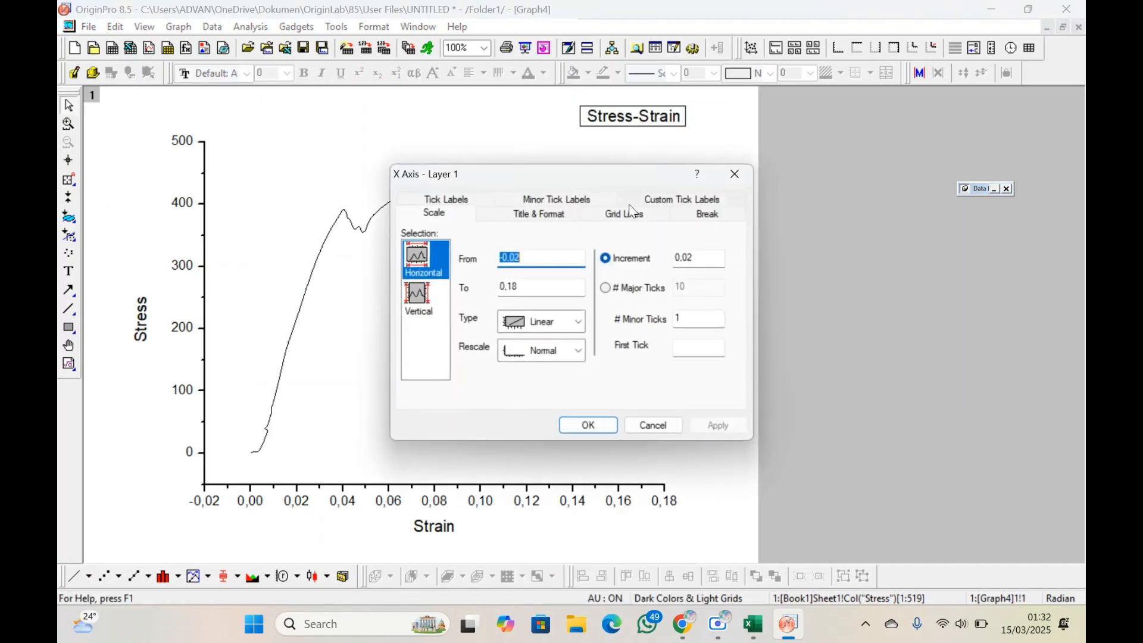
{"action": "type", "text": "0"}
{"action": "left_click", "coordinate": [431, 305]}
{"action": "left_click_drag", "start_coordinate": [519, 257], "coordinate": [483, 257]}
{"action": "type", "text": "0"}
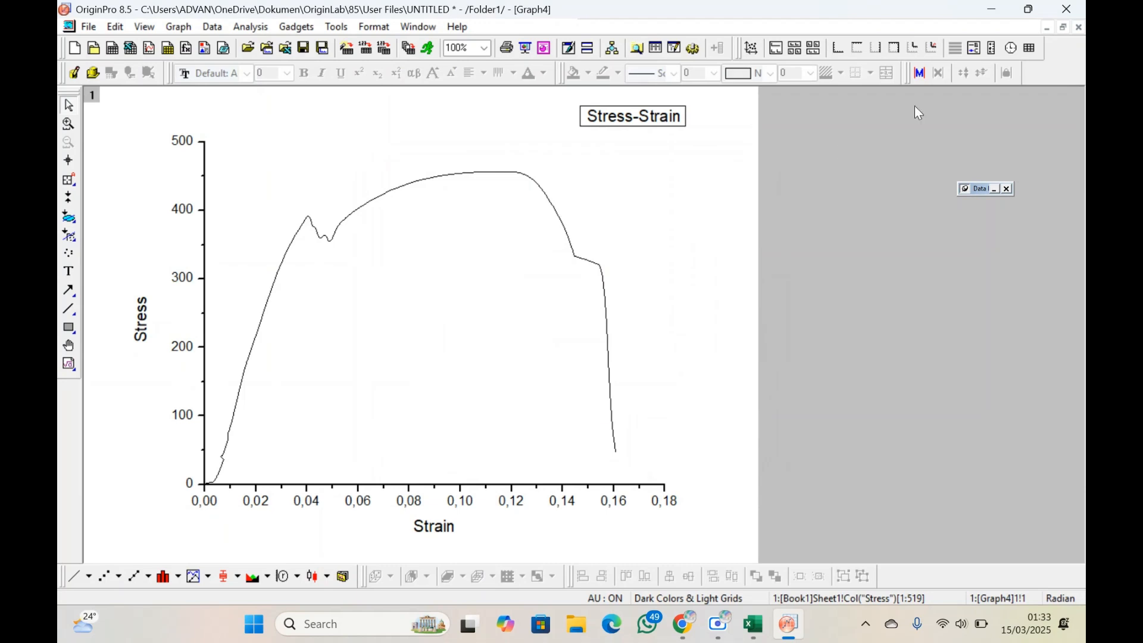
Restore the Graph4 window and maximize the Graph3 window with the offset line.
{"action": "left_click", "coordinate": [1060, 27]}
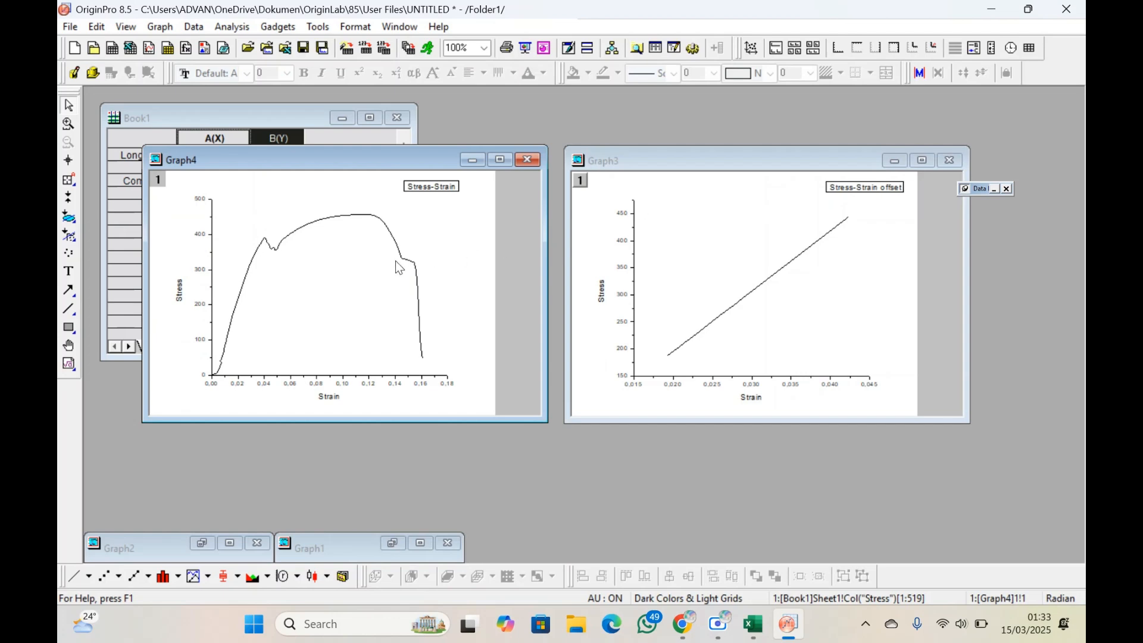
{"action": "left_click", "coordinate": [448, 216]}
{"action": "left_click", "coordinate": [740, 205]}
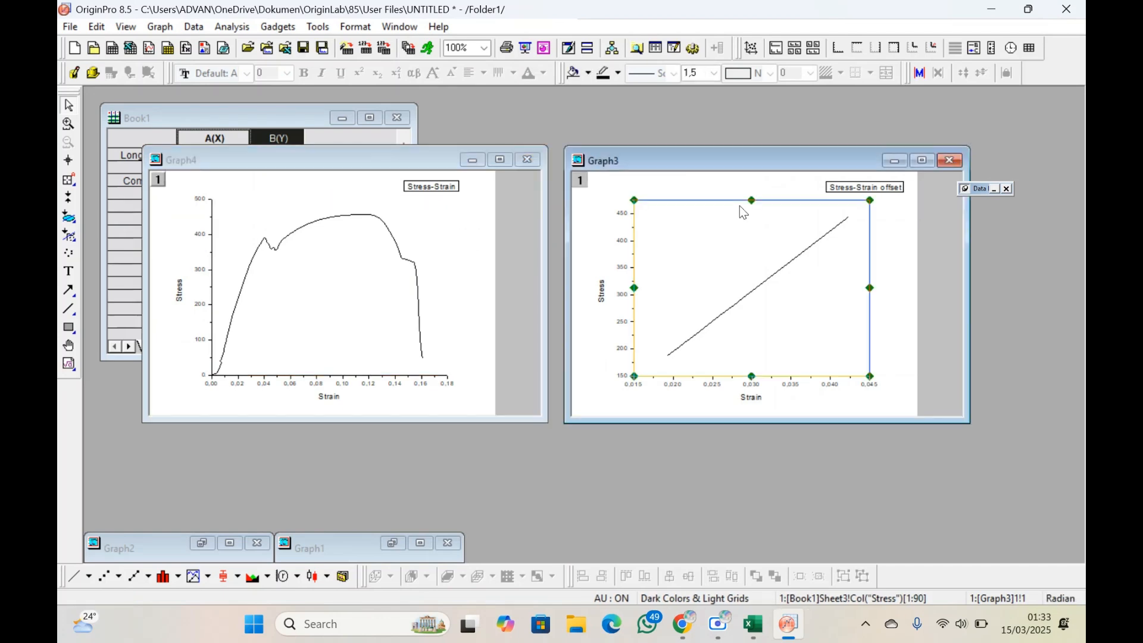
{"action": "left_click", "coordinate": [923, 160]}
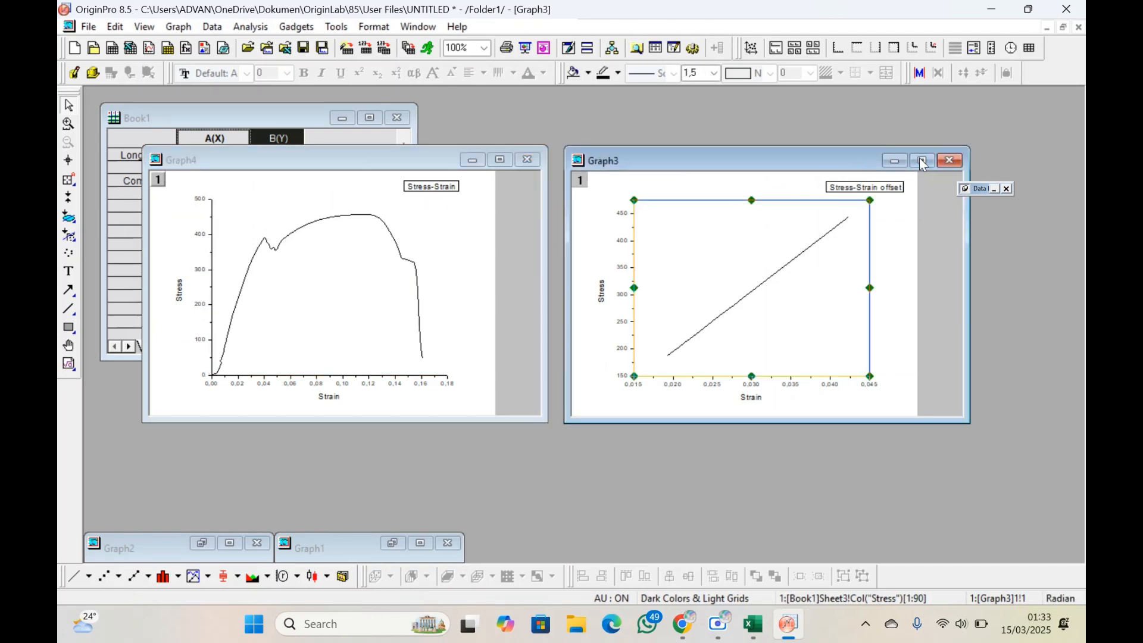
{"action": "right_click", "coordinate": [587, 189]}
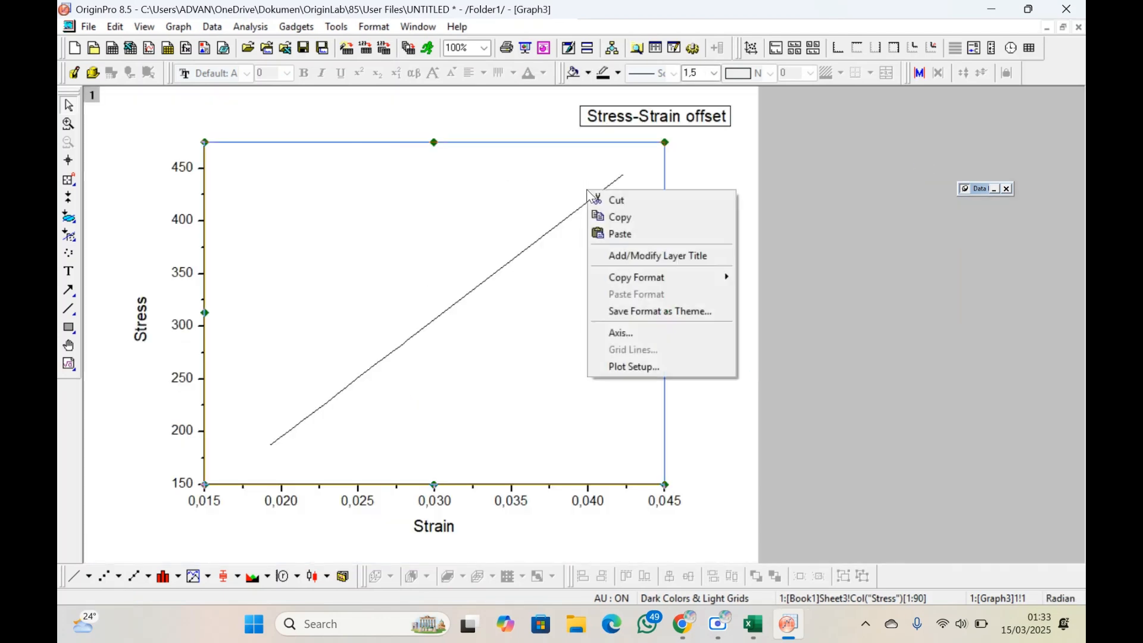
{"action": "left_click", "coordinate": [453, 194]}
{"action": "right_click", "coordinate": [509, 123]}
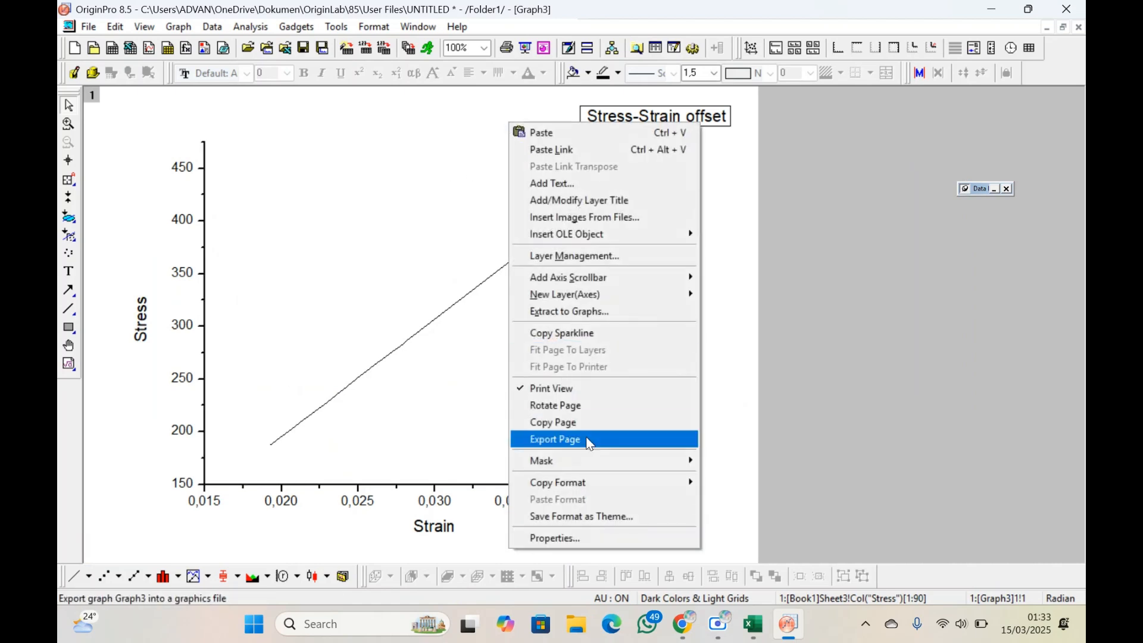
{"action": "left_click", "coordinate": [428, 405]}
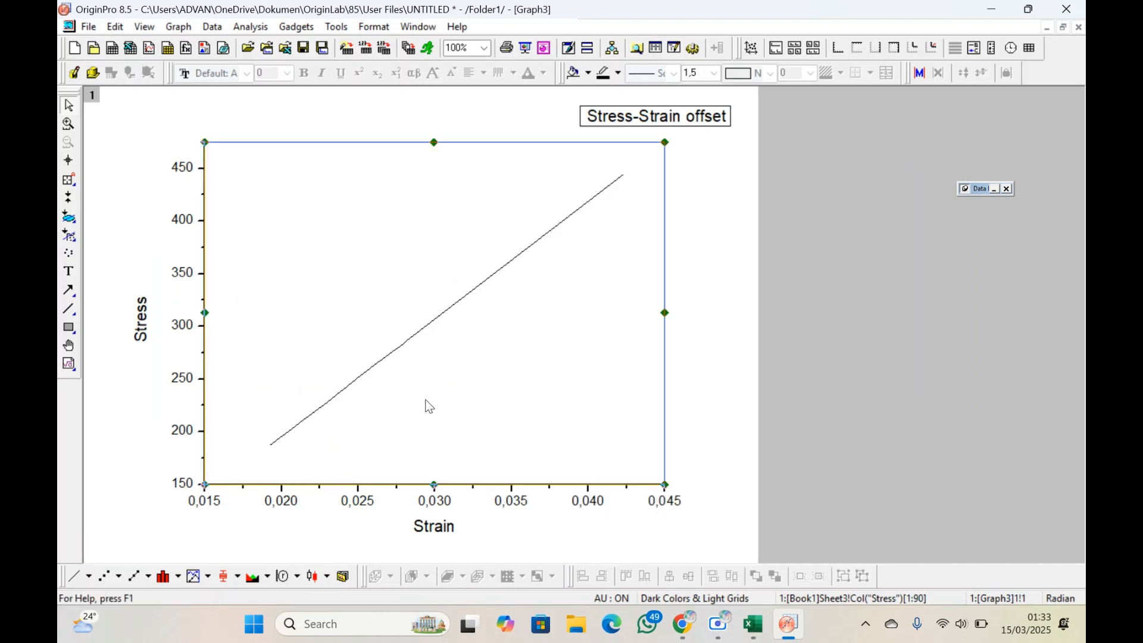
{"action": "right_click", "coordinate": [715, 199]}
{"action": "left_click", "coordinate": [626, 368]}
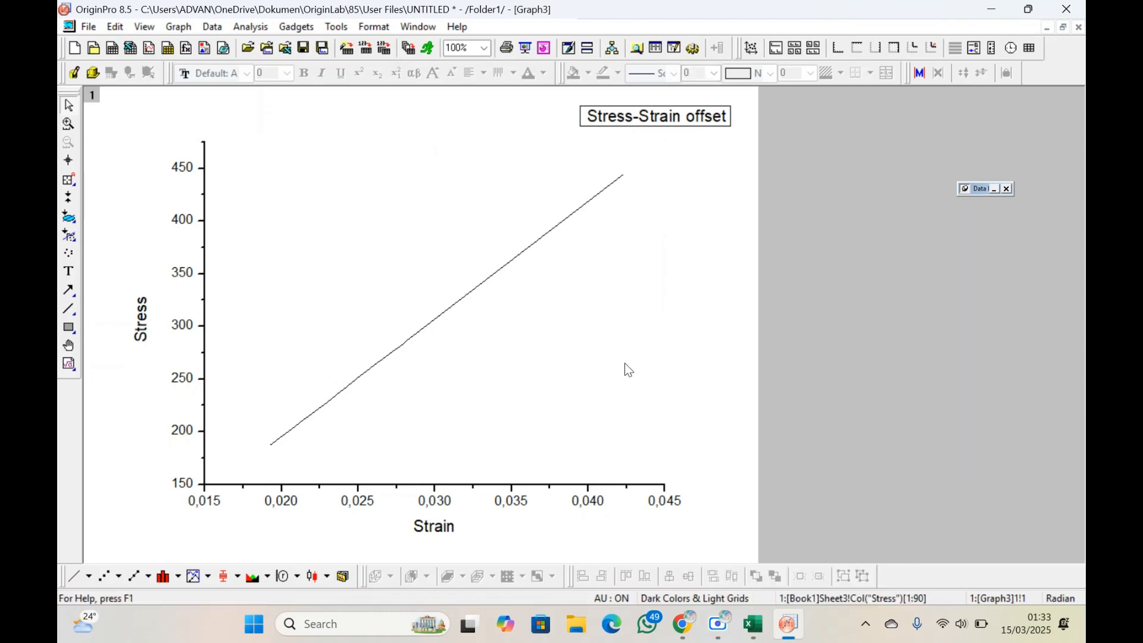
{"action": "right_click", "coordinate": [626, 365]}
{"action": "left_click", "coordinate": [528, 354]}
{"action": "left_click", "coordinate": [528, 353]}
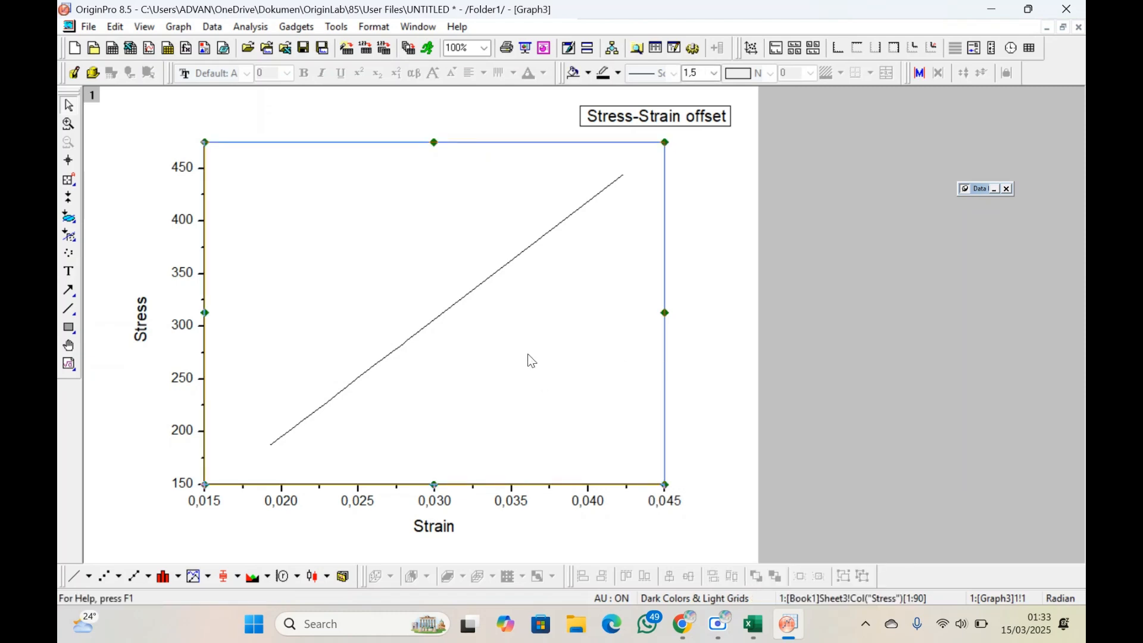
Set the offset graph's horizontal axis range to 0 to 0,18 and its vertical axis range to 0 to 500.
{"action": "right_click", "coordinate": [527, 354]}
{"action": "left_click", "coordinate": [595, 497]}
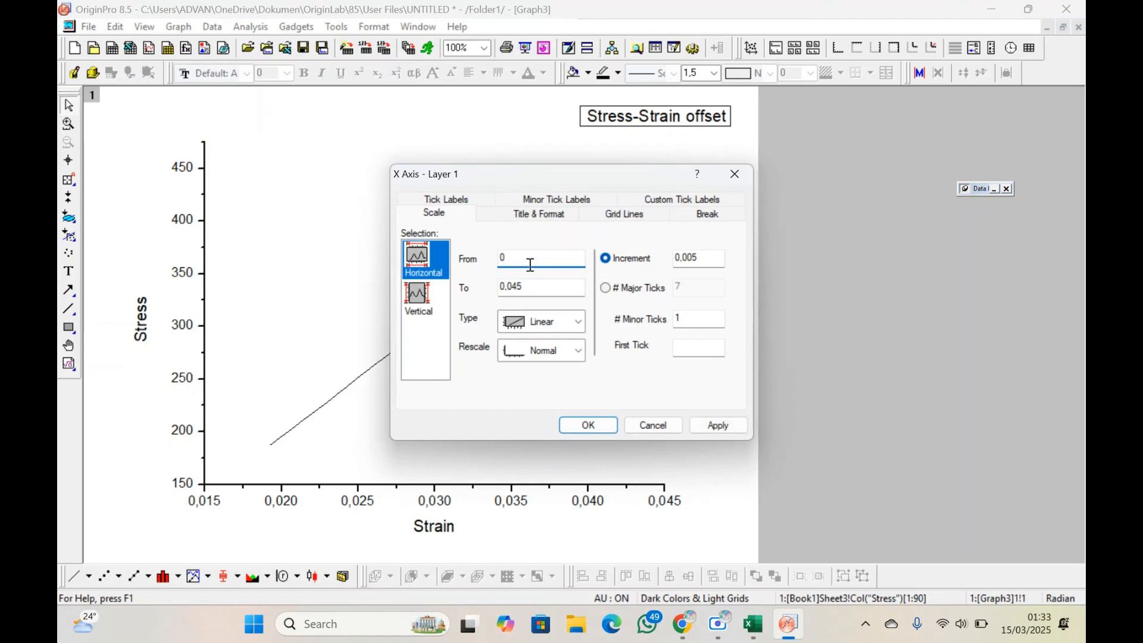
{"action": "left_click_drag", "start_coordinate": [539, 287], "coordinate": [510, 284]}
{"action": "type", "text": "18"}
{"action": "left_click", "coordinate": [410, 302]}
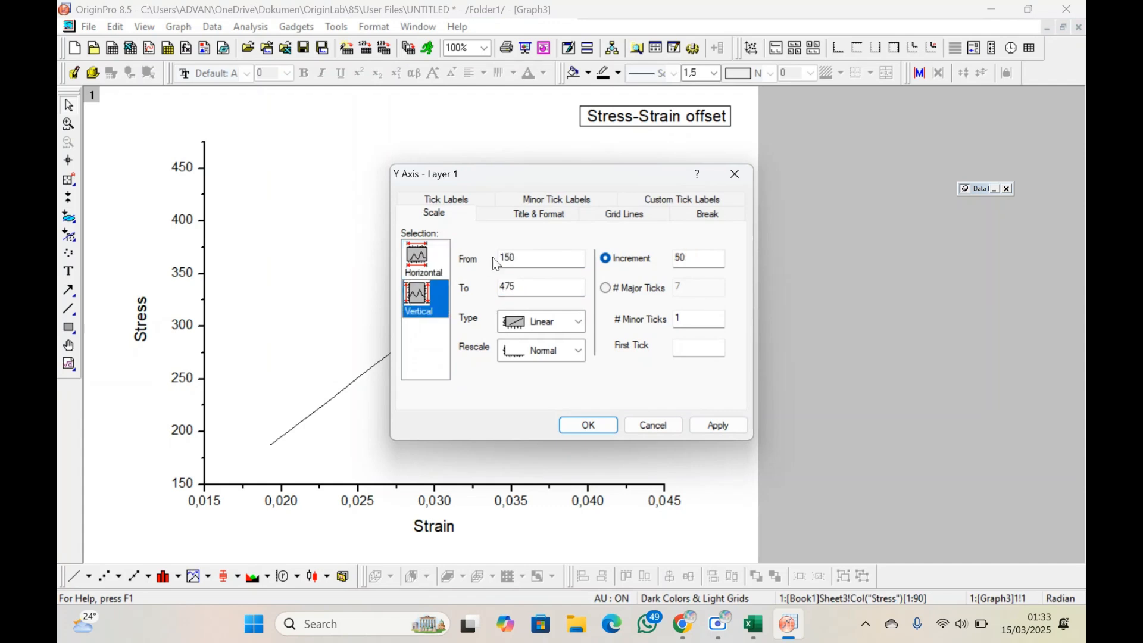
{"action": "left_click_drag", "start_coordinate": [524, 258], "coordinate": [470, 262]}
{"action": "type", "text": "0"}
{"action": "left_click_drag", "start_coordinate": [527, 288], "coordinate": [490, 287]}
{"action": "left_click", "coordinate": [595, 419]}
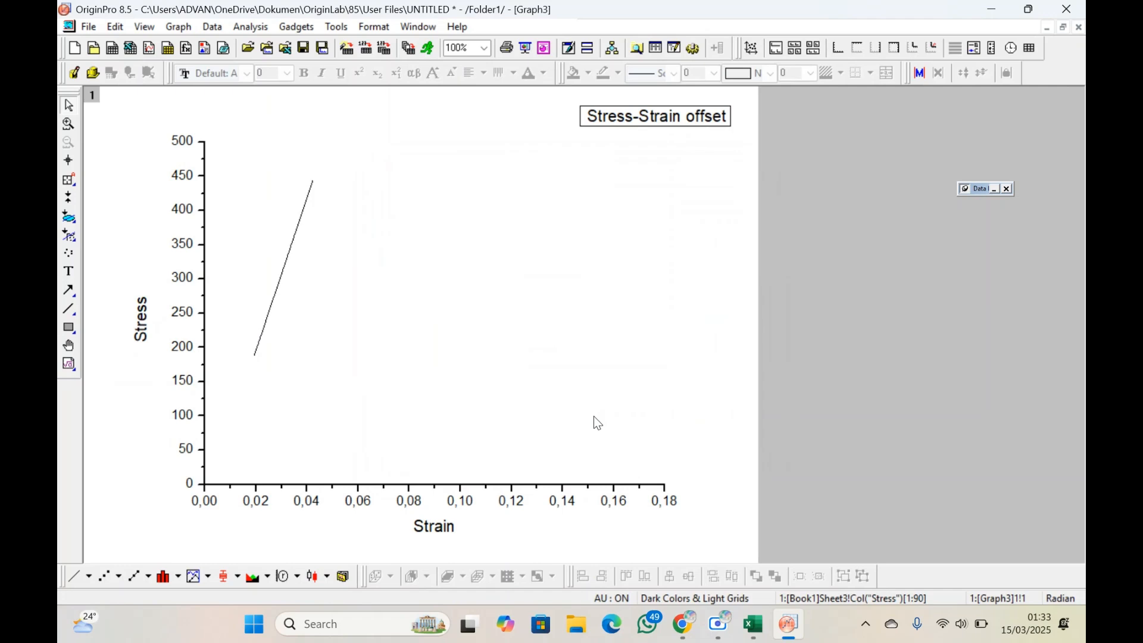
Restore the Graph3 window beside Graph4, keeping the graph open.
{"action": "left_click", "coordinate": [1072, 30]}
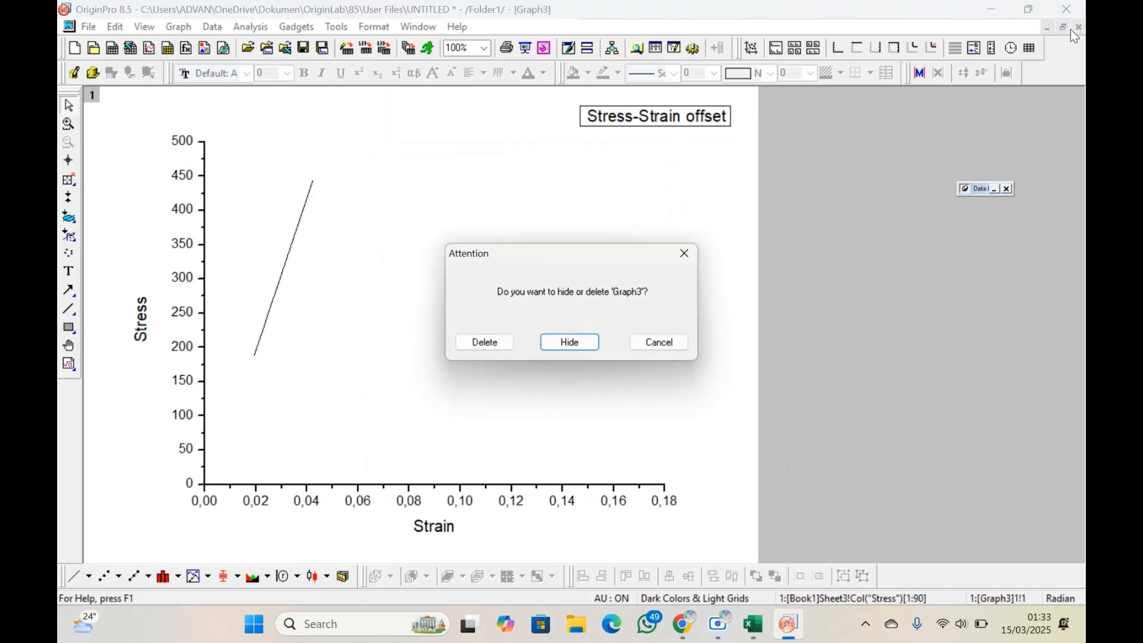
{"action": "left_click", "coordinate": [650, 350]}
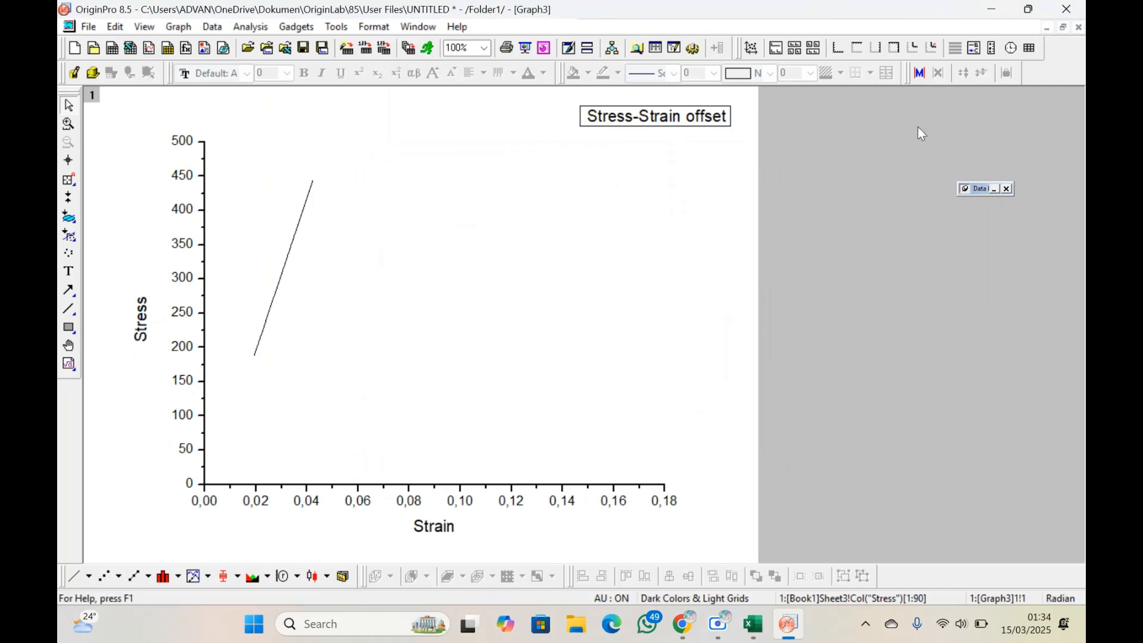
{"action": "left_click", "coordinate": [1063, 28]}
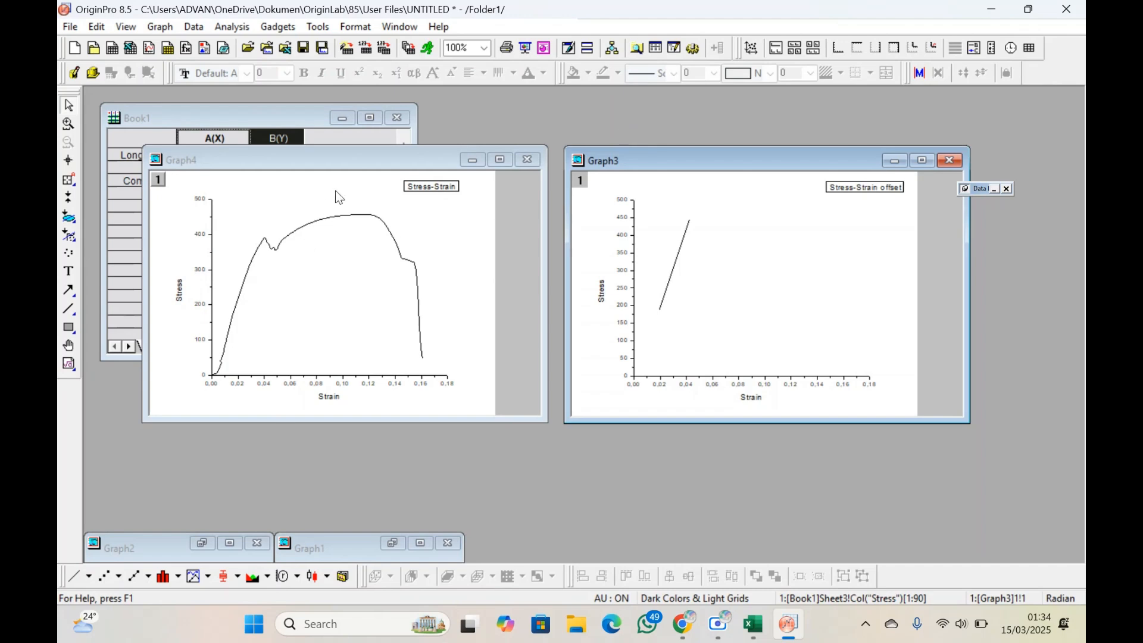
Merge the open Graph3 and Graph4 into one graph, keeping the source graphs and turning off Rearrange Layout.
{"action": "left_click", "coordinate": [161, 27]}
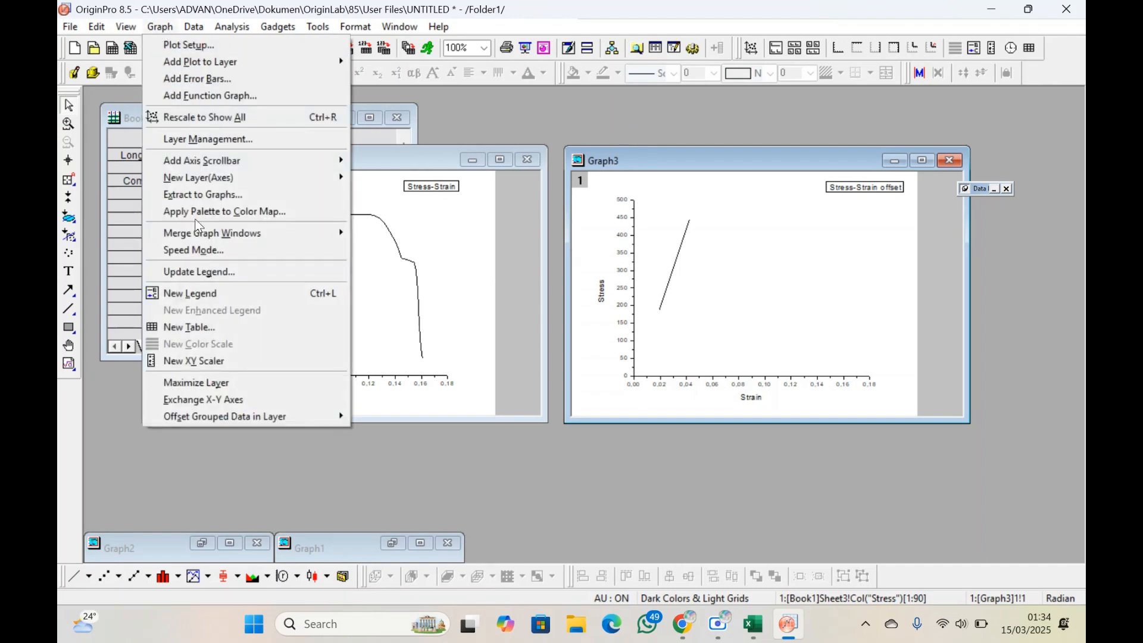
{"action": "mouse_move", "coordinate": [228, 239]}
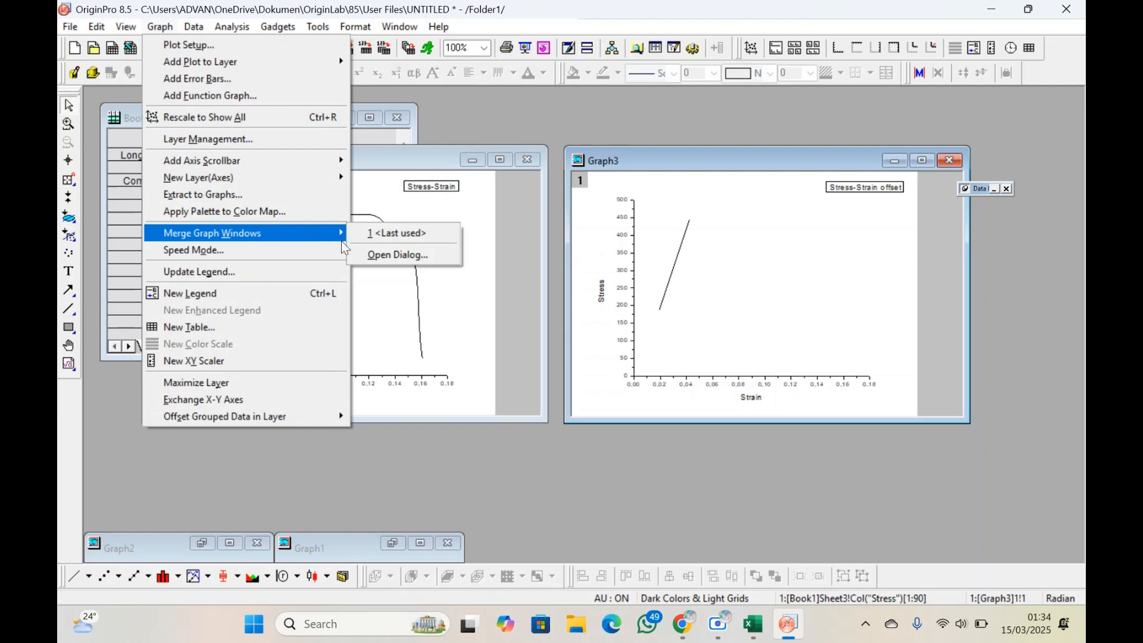
{"action": "left_click", "coordinate": [373, 253]}
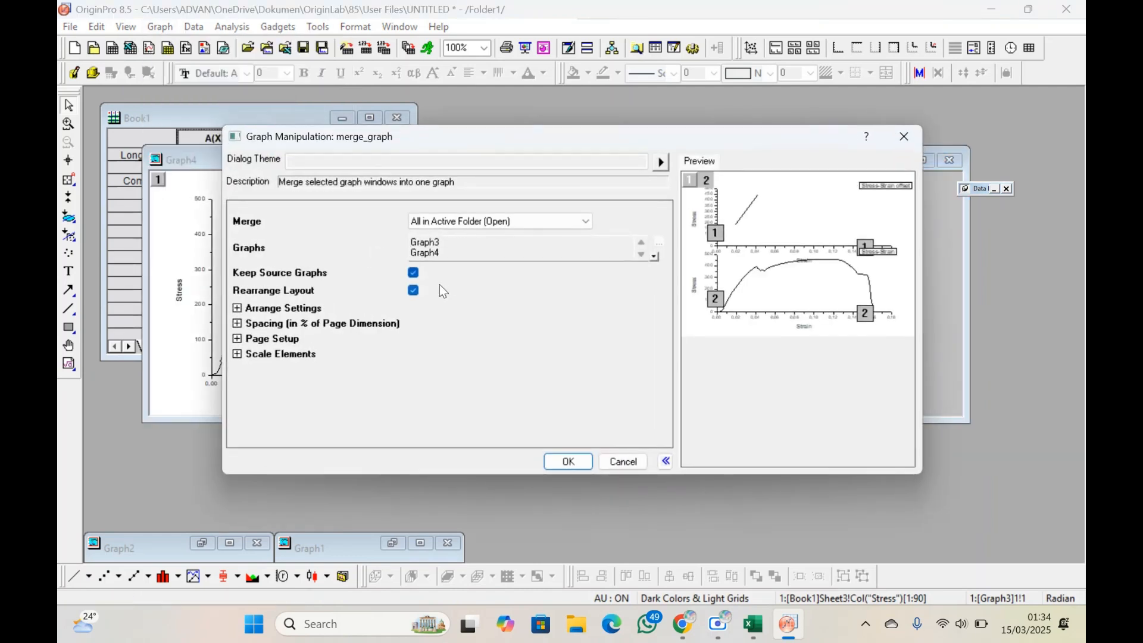
{"action": "left_click", "coordinate": [414, 291]}
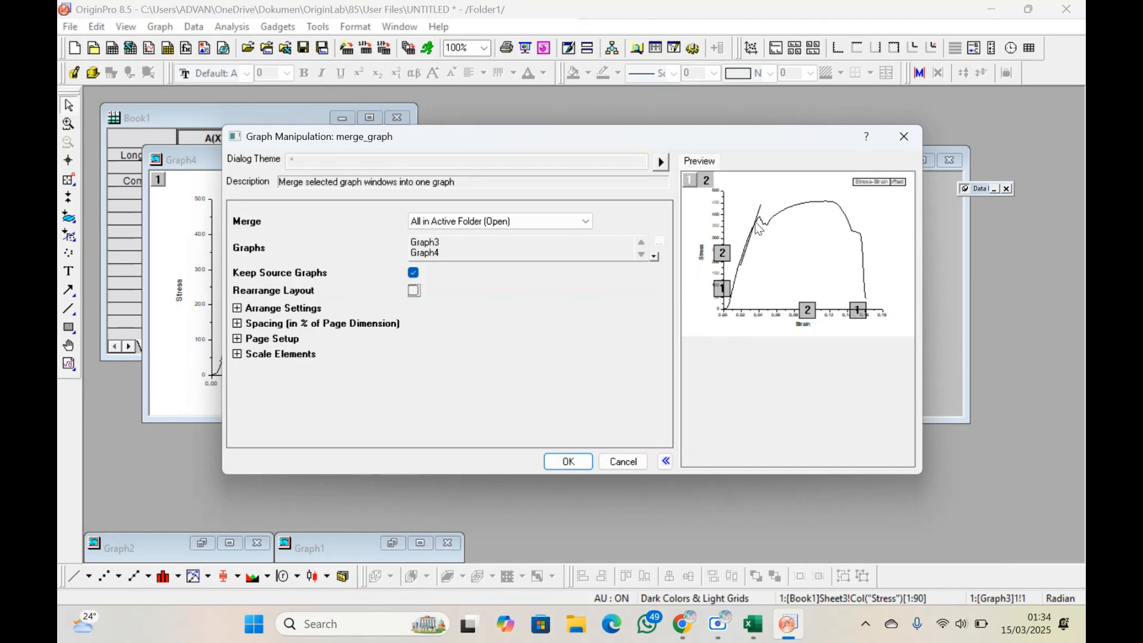
{"action": "left_click", "coordinate": [569, 462]}
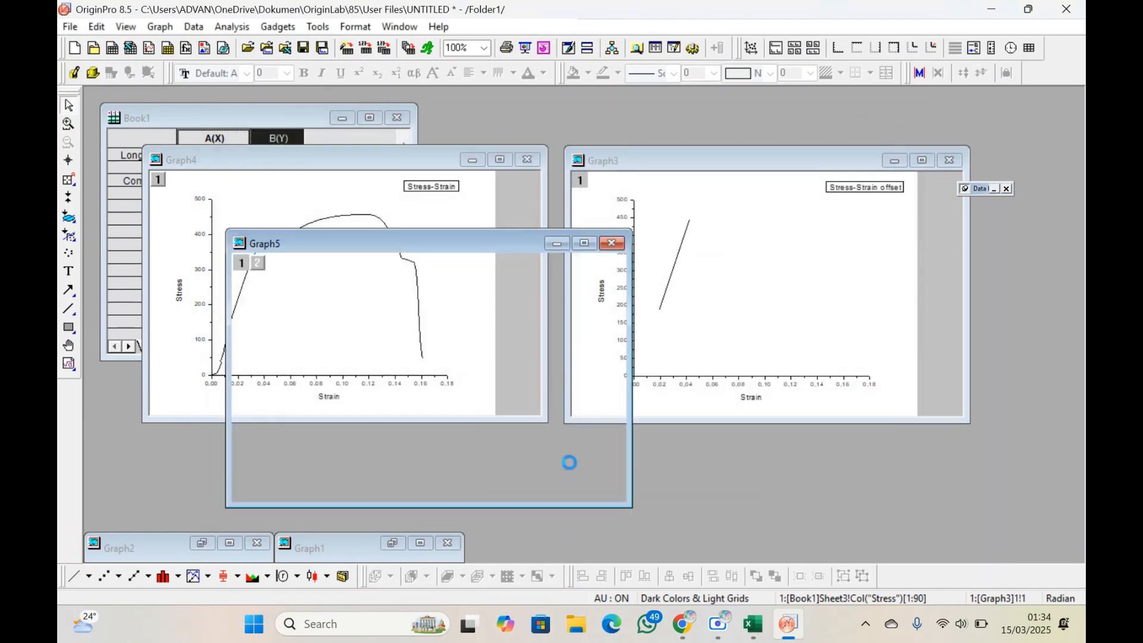
Maximize the merged graph and annotate the curve's data point where the offset line crosses it with its coordinates.
{"action": "left_click", "coordinate": [579, 239]}
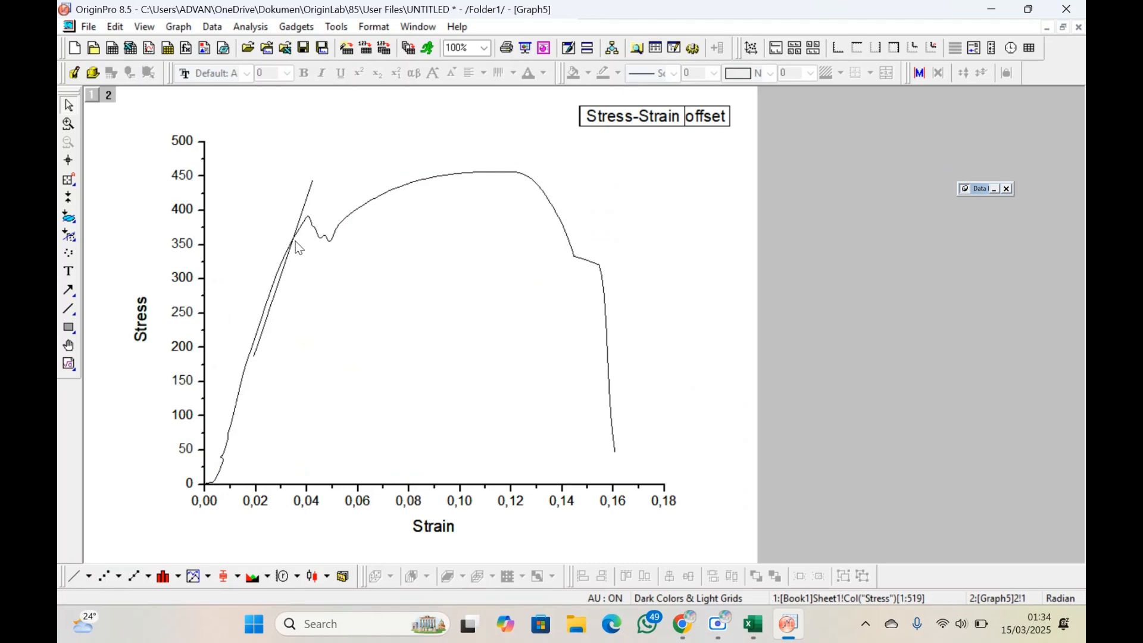
{"action": "left_click", "coordinate": [69, 179]}
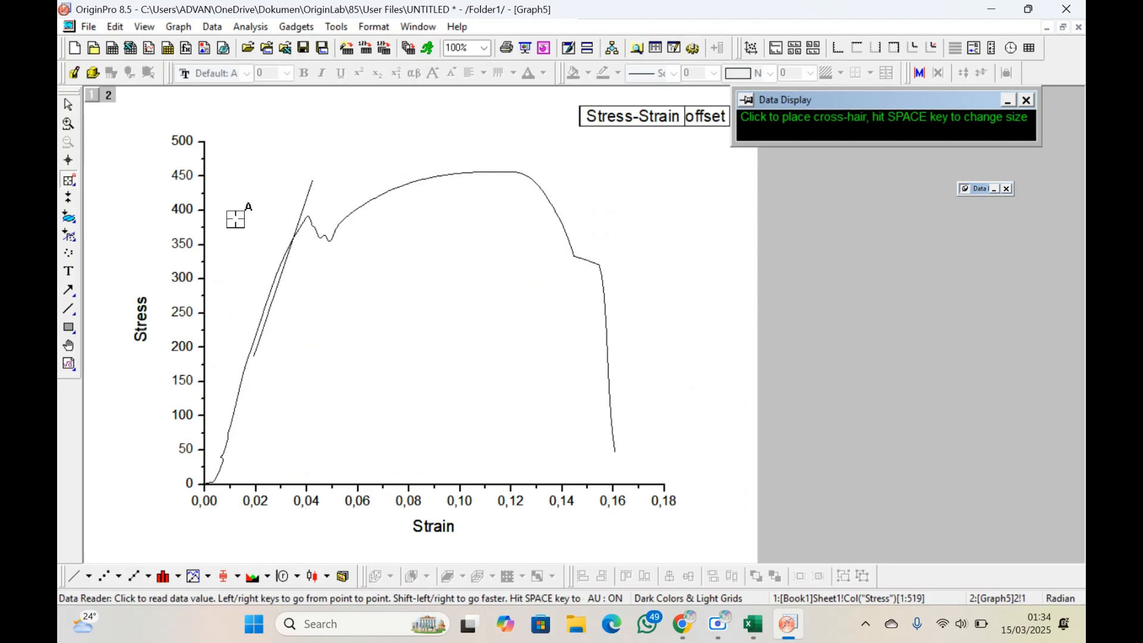
{"action": "left_click", "coordinate": [293, 239]}
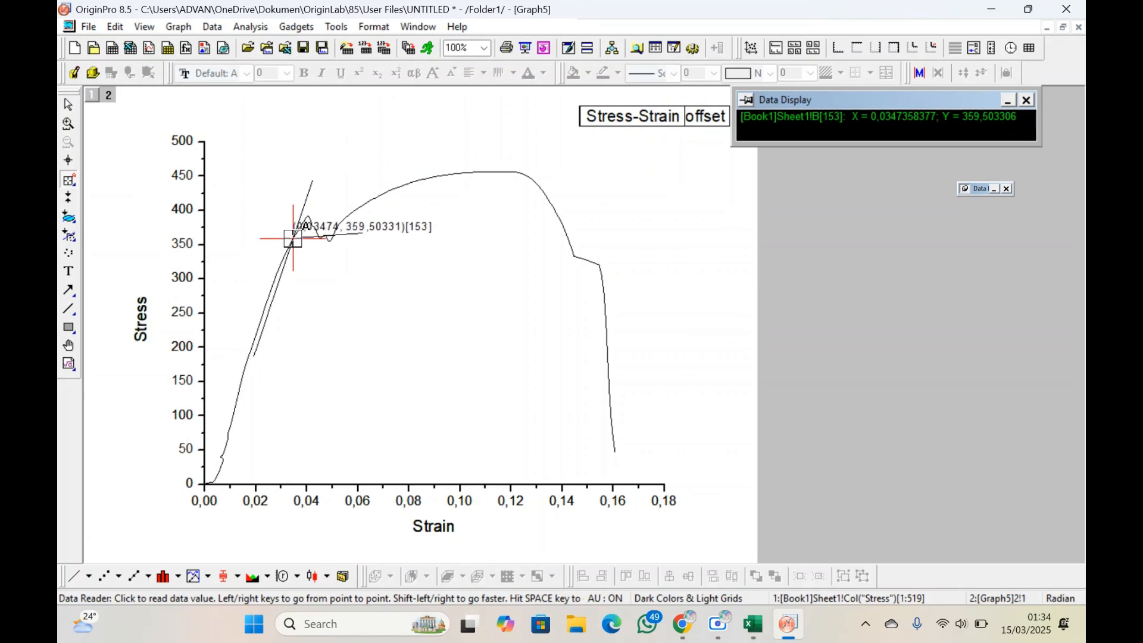
{"action": "left_click", "coordinate": [68, 105]}
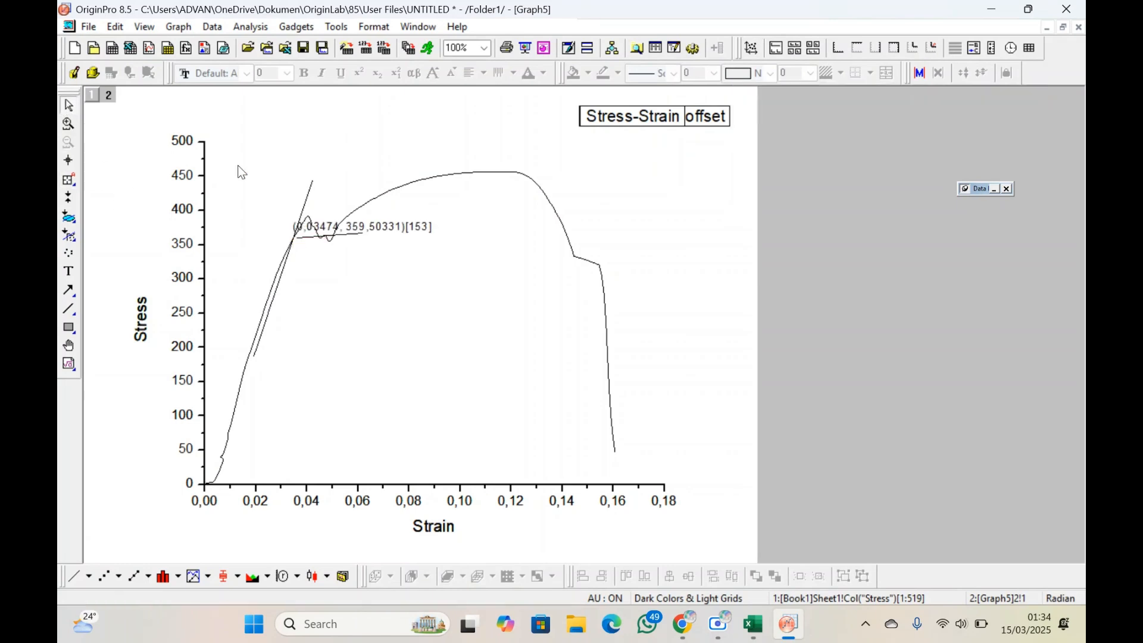
Move the intersection's coordinate label above the curve, near the 500 stress level, and deselect it.
{"action": "left_click", "coordinate": [377, 228]}
{"action": "left_click_drag", "start_coordinate": [401, 226], "coordinate": [462, 138]}
{"action": "left_click", "coordinate": [460, 137]}
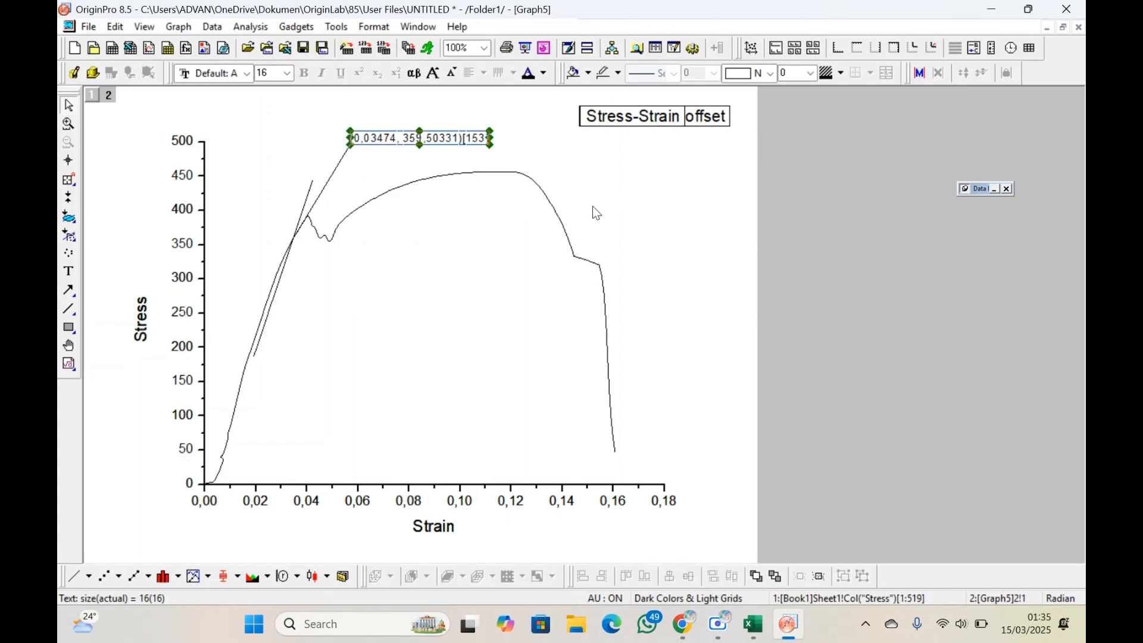
{"action": "left_click", "coordinate": [631, 206]}
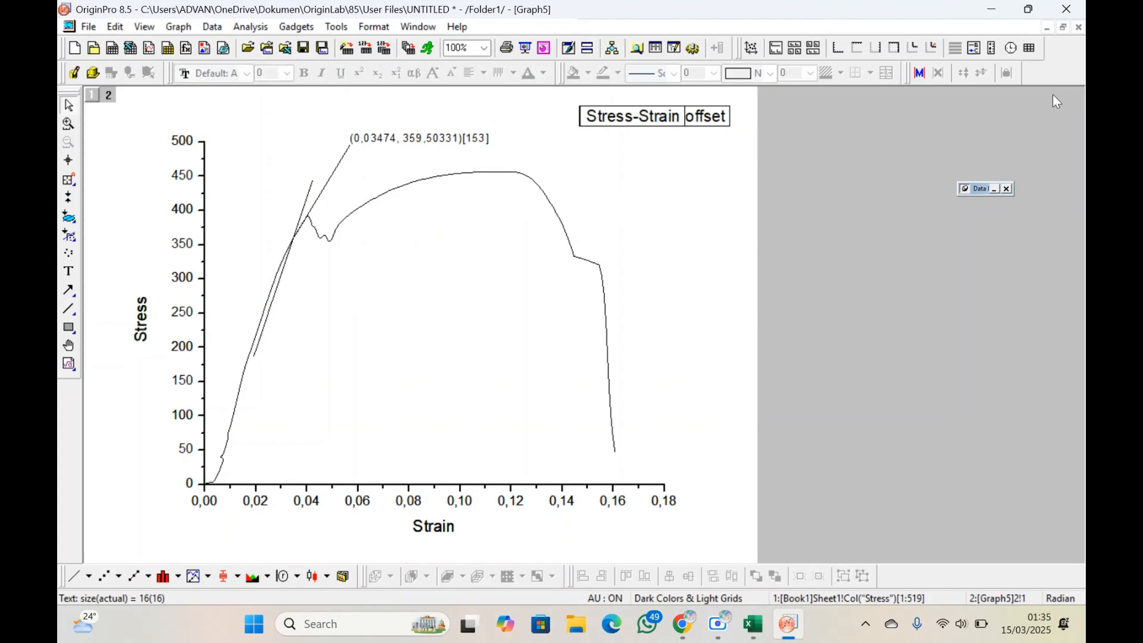
Arrange the OriginPro graph and the Excel workbook side by side, with the Titik table on Sheet1 in view.
{"action": "mouse_move", "coordinate": [1035, 9]}
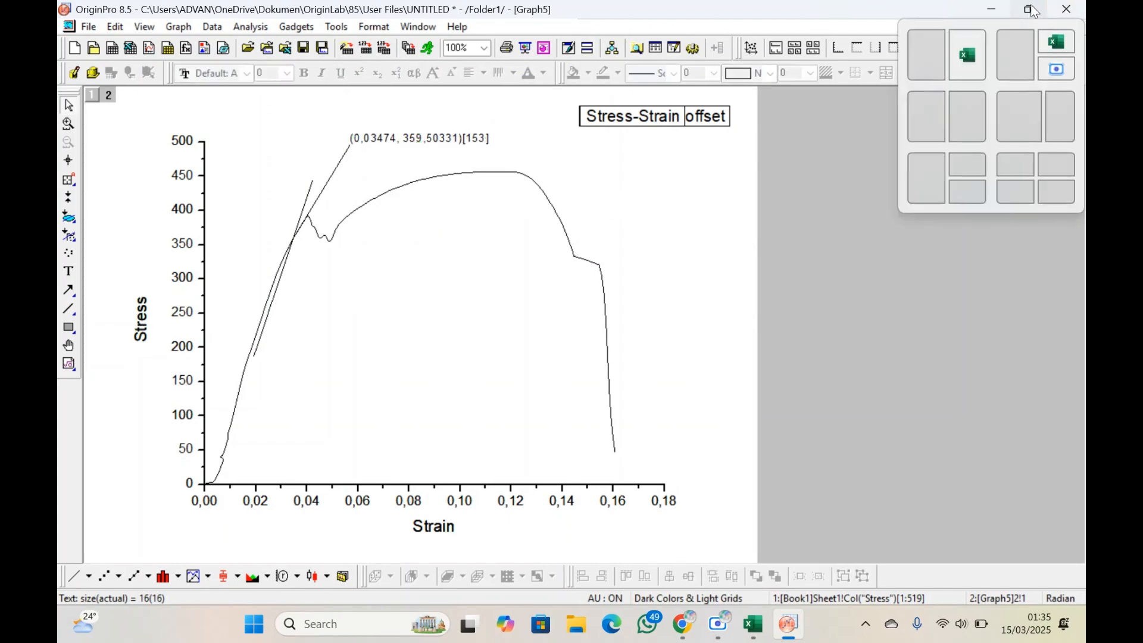
{"action": "left_click", "coordinate": [922, 38]}
{"action": "scroll", "coordinate": [932, 288], "scroll_direction": "right", "scroll_amount": 1}
{"action": "scroll", "coordinate": [932, 288], "scroll_direction": "up", "scroll_amount": 20}
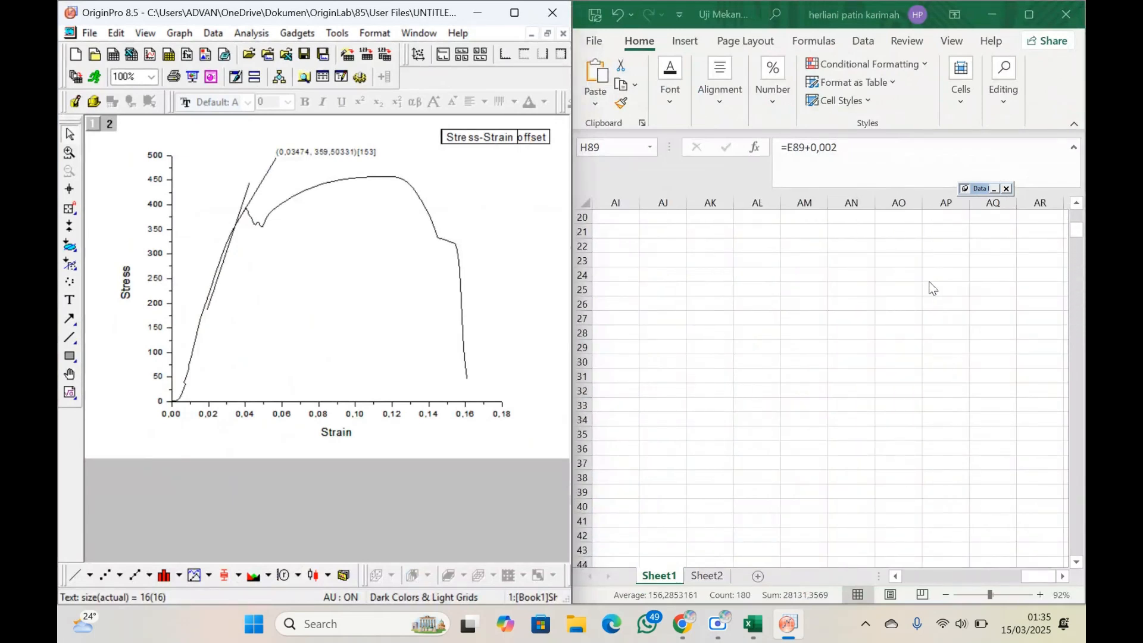
{"action": "scroll", "coordinate": [931, 287], "scroll_direction": "up", "scroll_amount": 7}
{"action": "scroll", "coordinate": [932, 288], "scroll_direction": "left", "scroll_amount": 10}
{"action": "scroll", "coordinate": [932, 287], "scroll_direction": "right", "scroll_amount": 5}
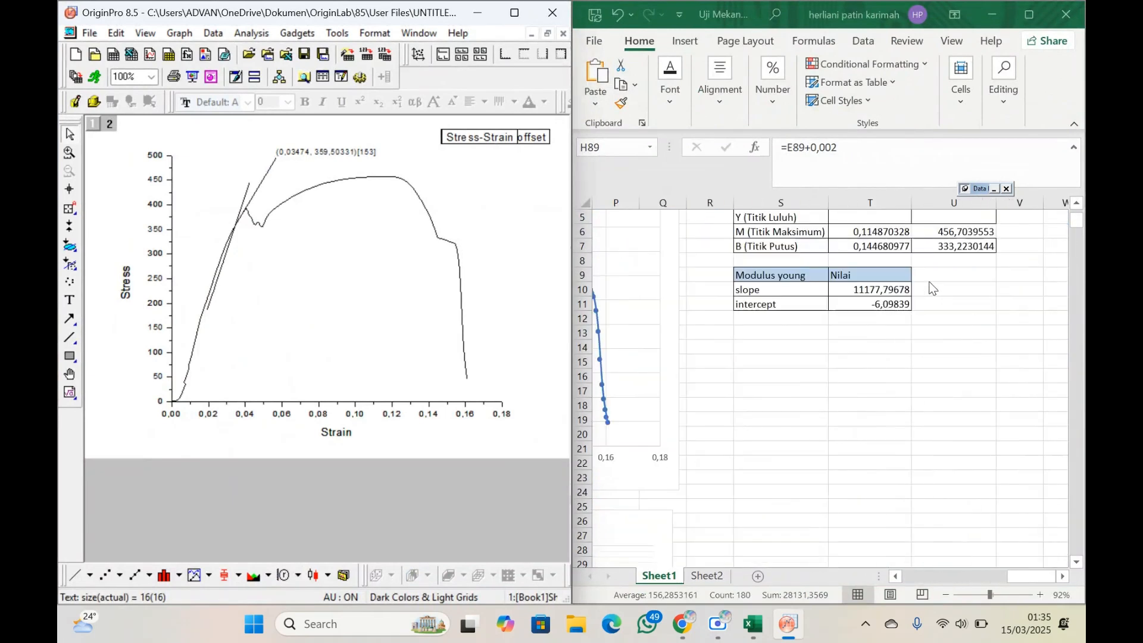
{"action": "scroll", "coordinate": [922, 237], "scroll_direction": "up", "scroll_amount": 1}
{"action": "scroll", "coordinate": [922, 237], "scroll_direction": "up", "scroll_amount": 1}
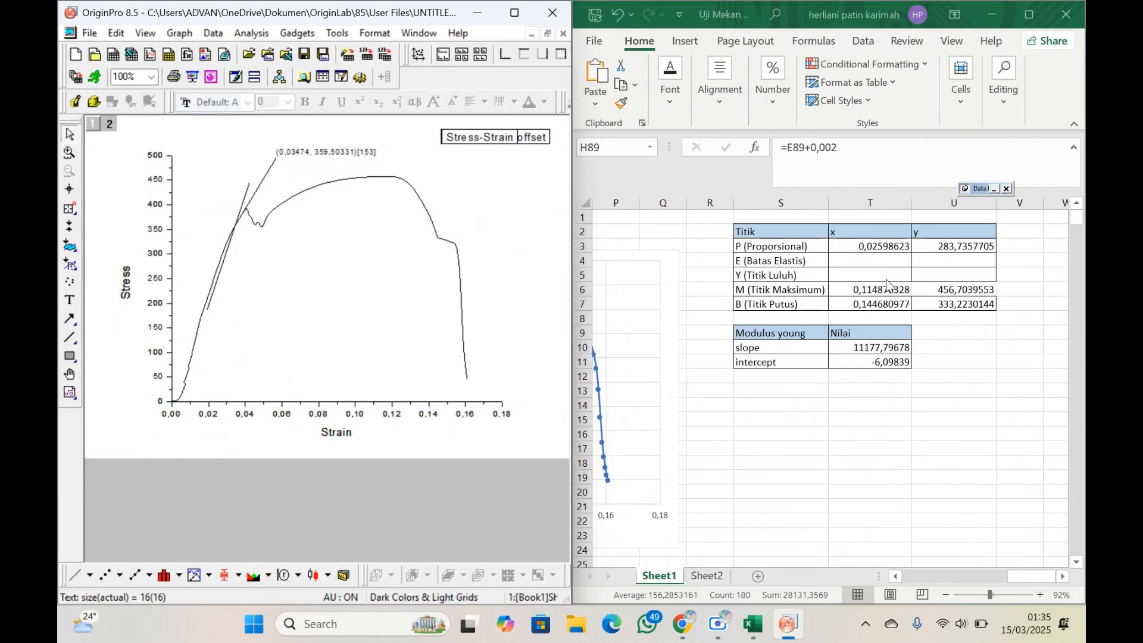
Enter the yield point's coordinates in the Y (Titik Luluh) row: x 0,03474 and y 359,50331.
{"action": "left_click", "coordinate": [886, 272]}
{"action": "left_click", "coordinate": [886, 271]}
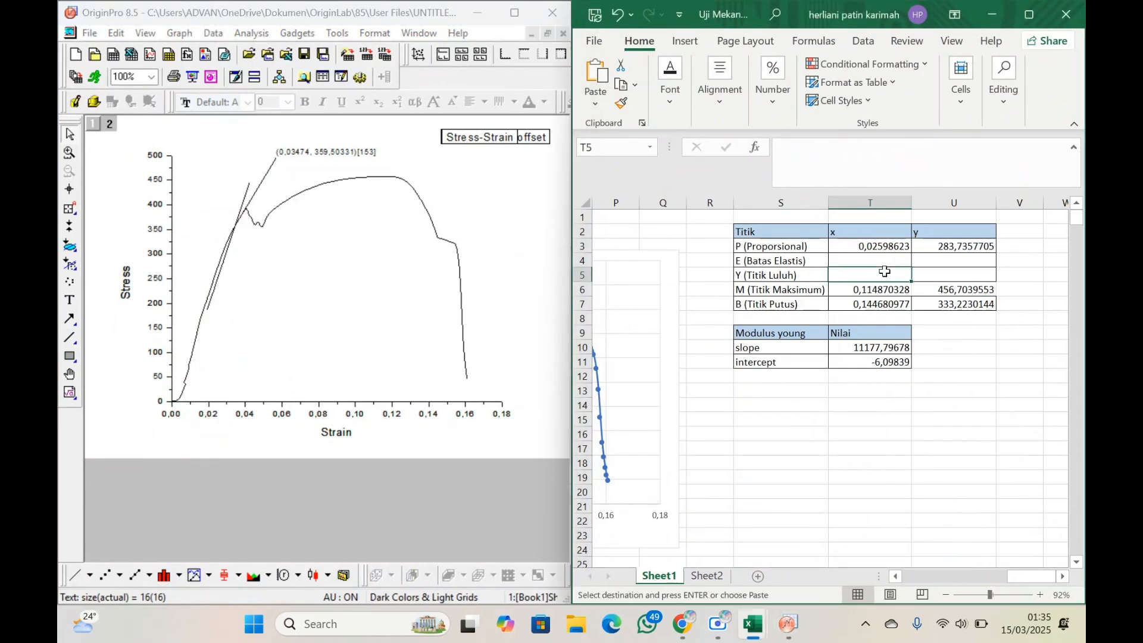
{"action": "type", "text": "0,"}
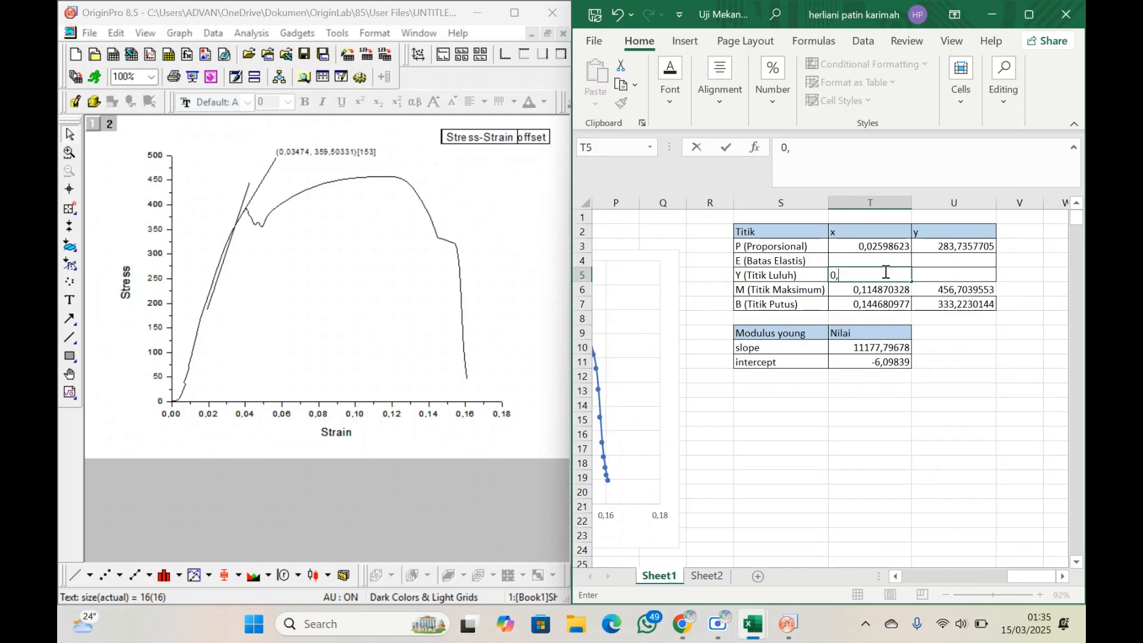
{"action": "type", "text": "03474"}
{"action": "left_click", "coordinate": [950, 272]}
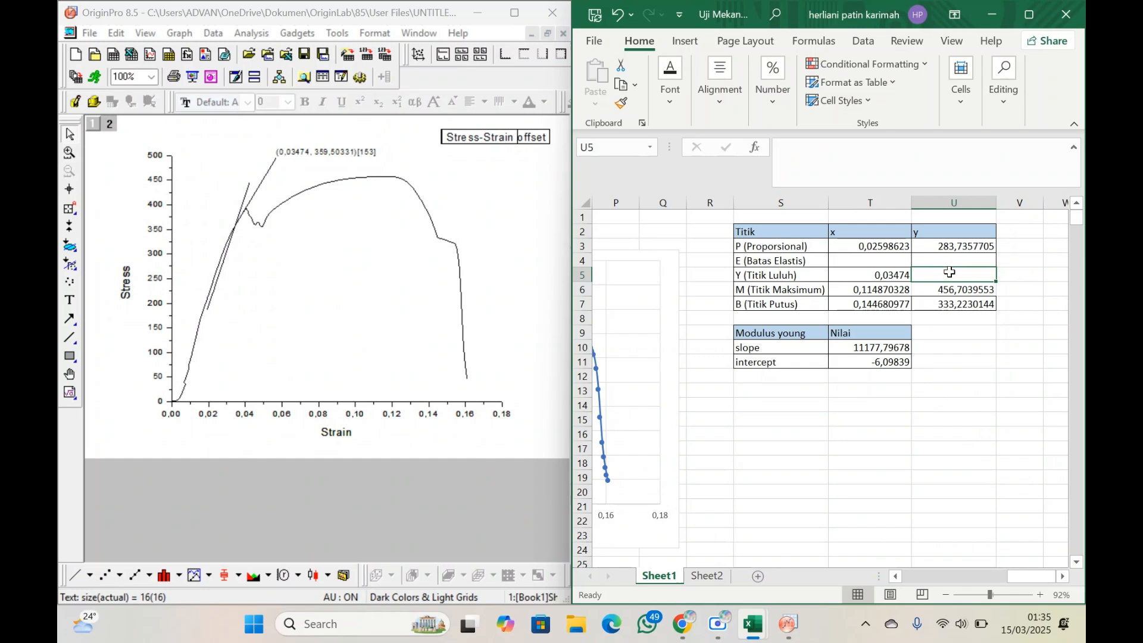
{"action": "type", "text": "359"}
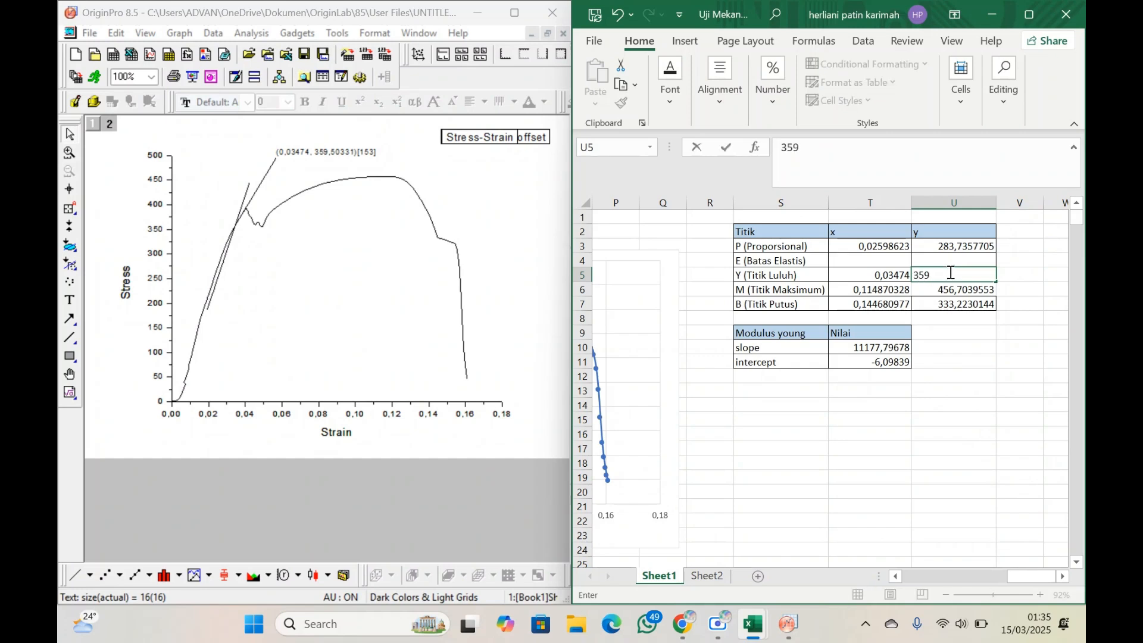
{"action": "type", "text": ",50331"}
{"action": "left_click", "coordinate": [1024, 410]}
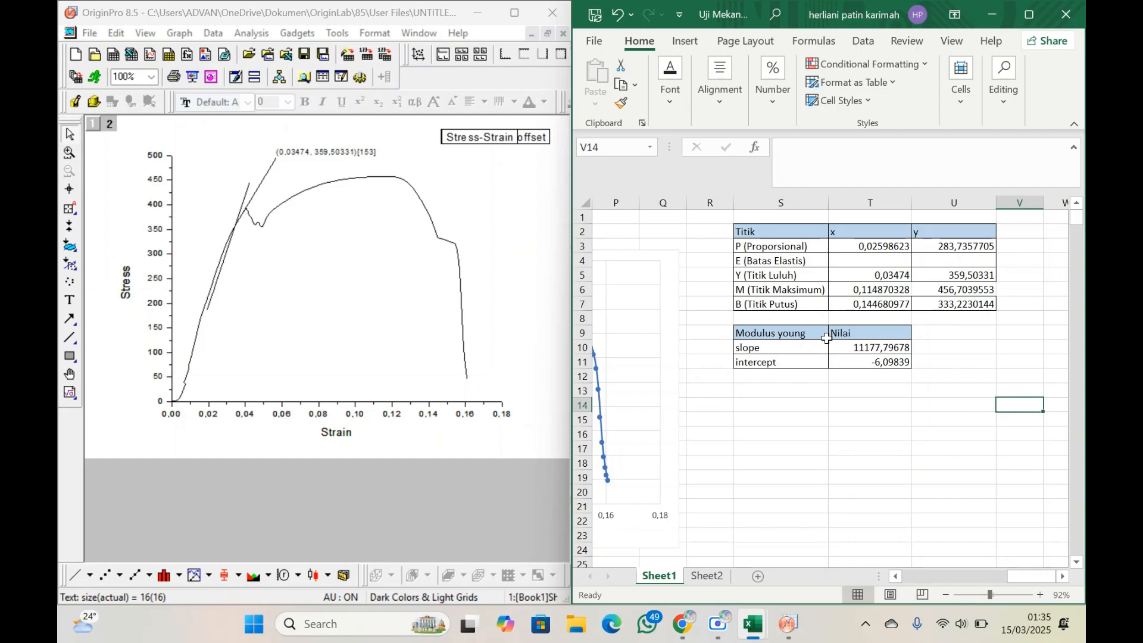
Minimize OriginPro and maximize the Excel workbook, selecting an empty cell beside the tables.
{"action": "left_click", "coordinate": [478, 12]}
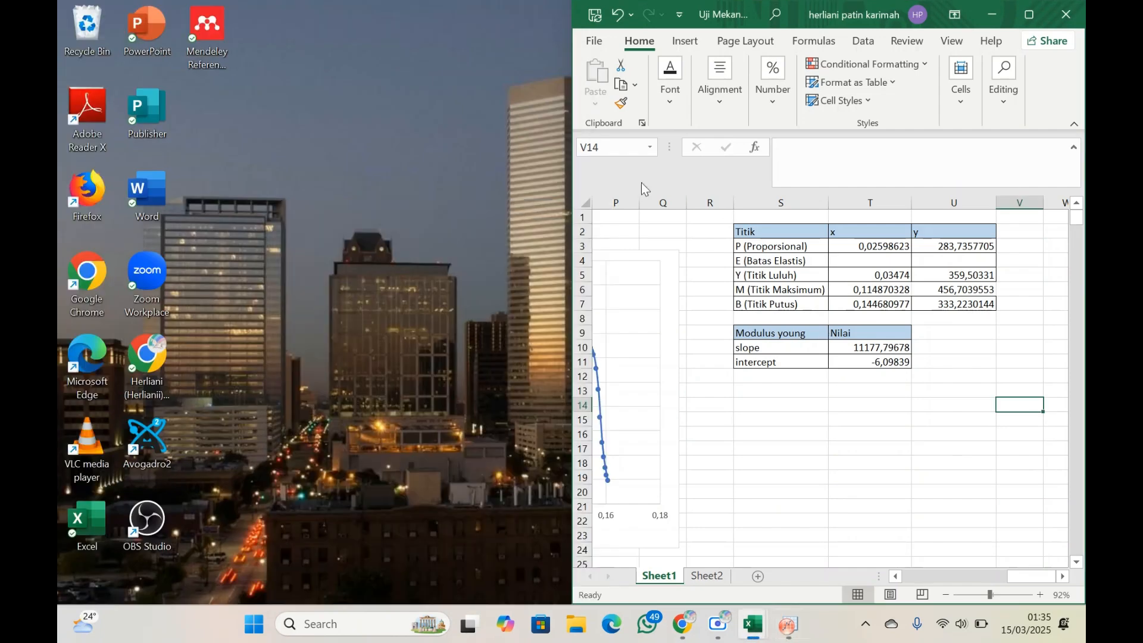
{"action": "left_click", "coordinate": [1030, 12]}
{"action": "left_click", "coordinate": [696, 344]}
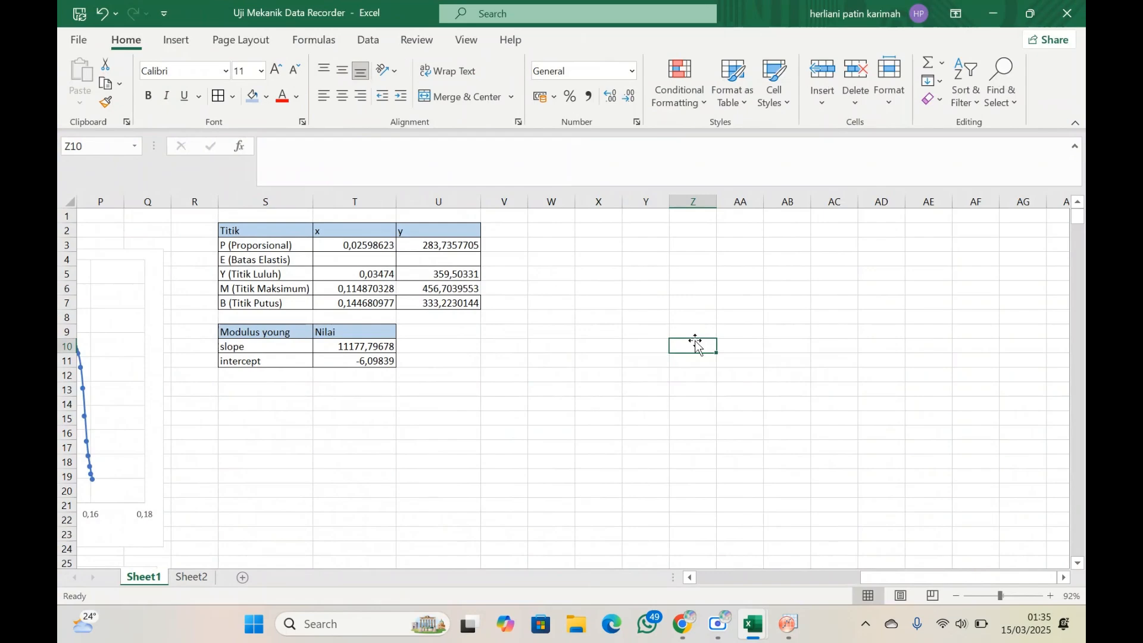